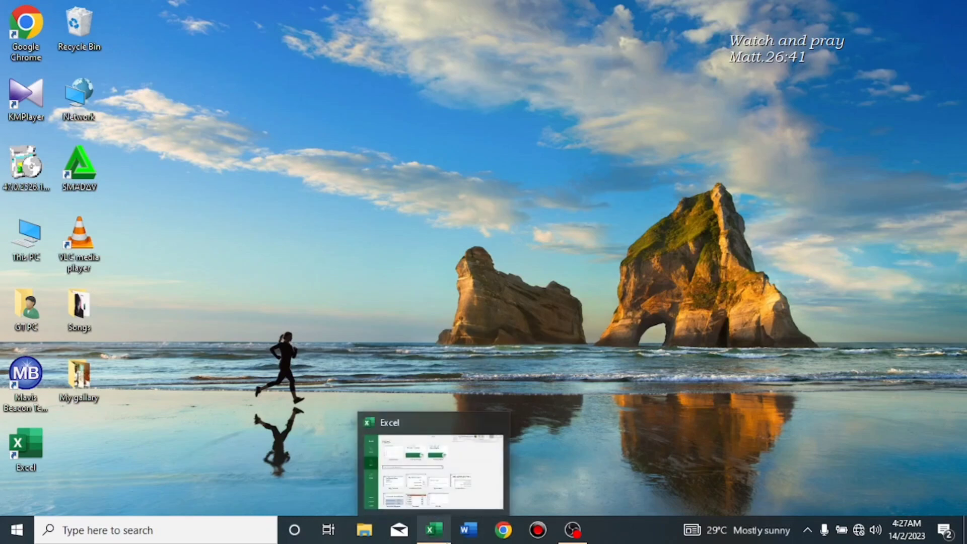
# Switch to Excel and look through the templates offered for a new workbook, including the online template search
pyautogui.moveTo(445, 541)
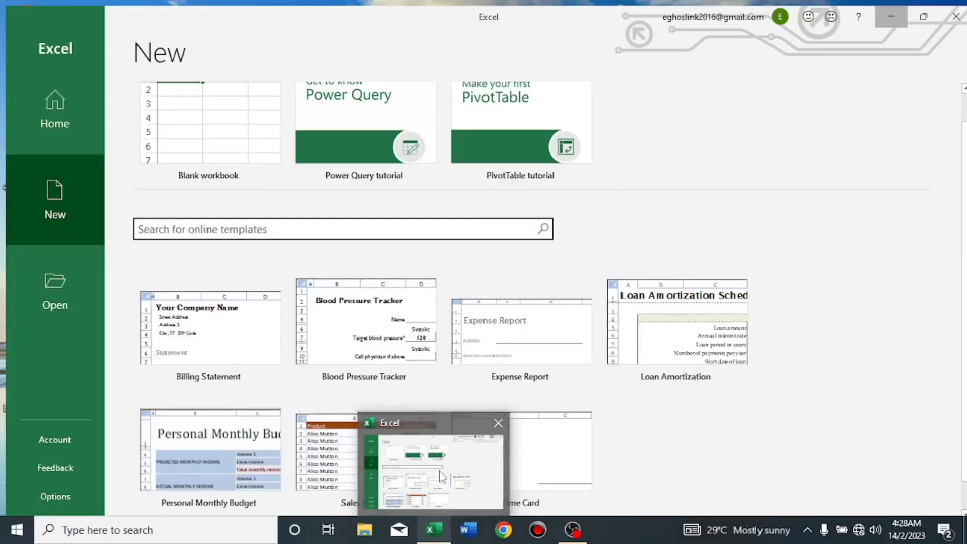
pyautogui.click(442, 478)
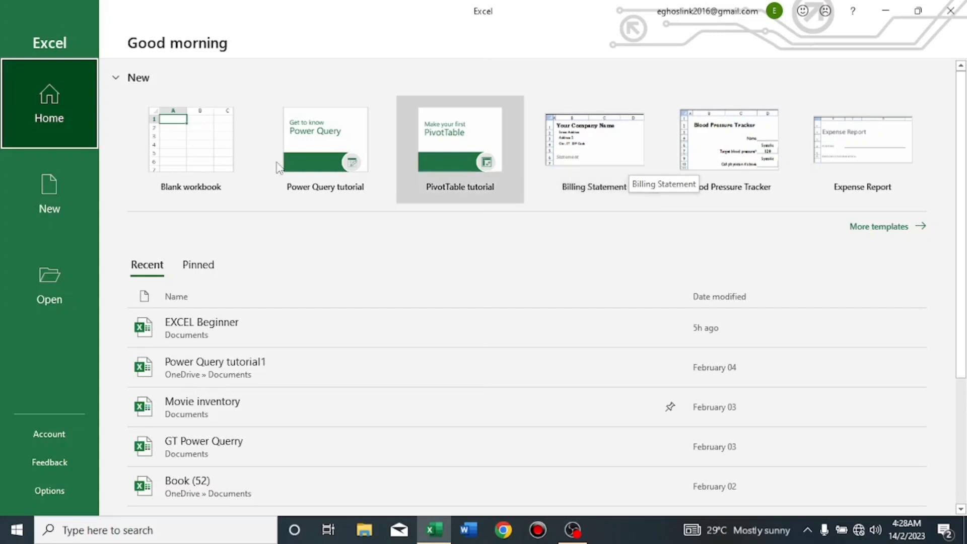
pyautogui.click(40, 194)
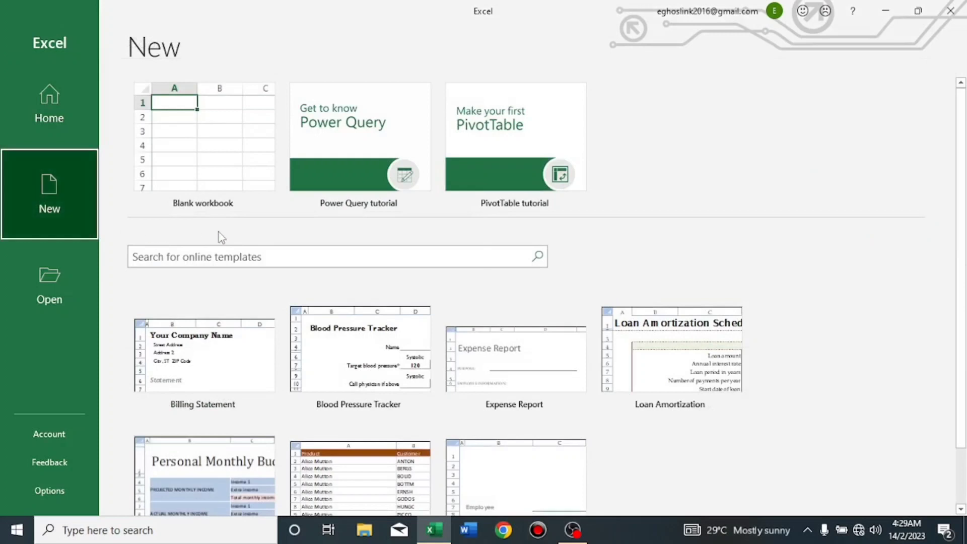
pyautogui.scroll(-2, 222, 294)
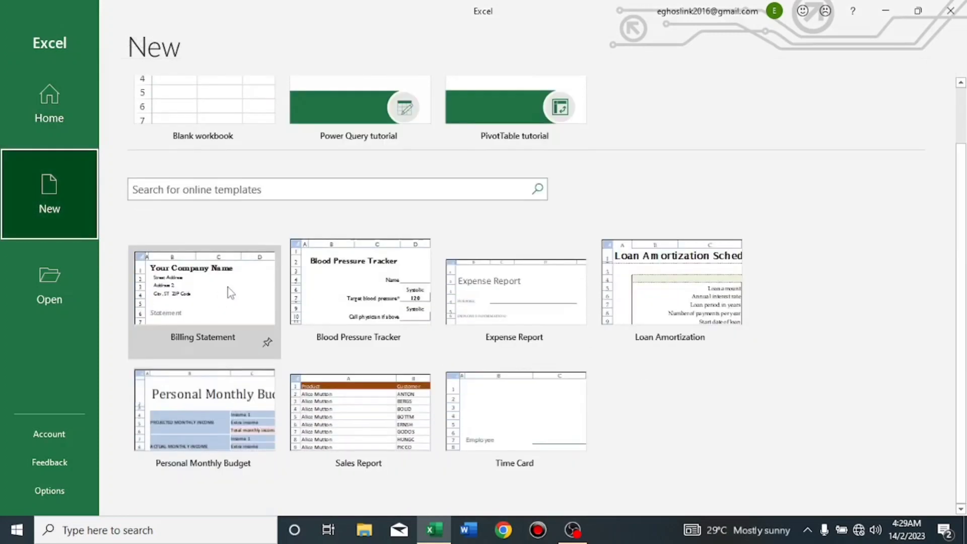
pyautogui.scroll(2, 227, 287)
pyautogui.click(274, 256)
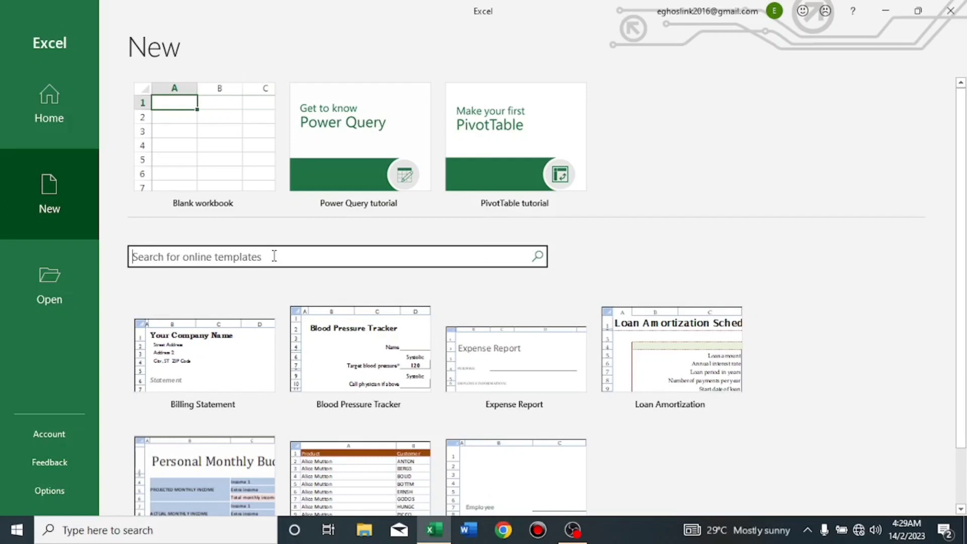
# Look through the recent files and open the workbook EXCEL Beginner
pyautogui.click(57, 122)
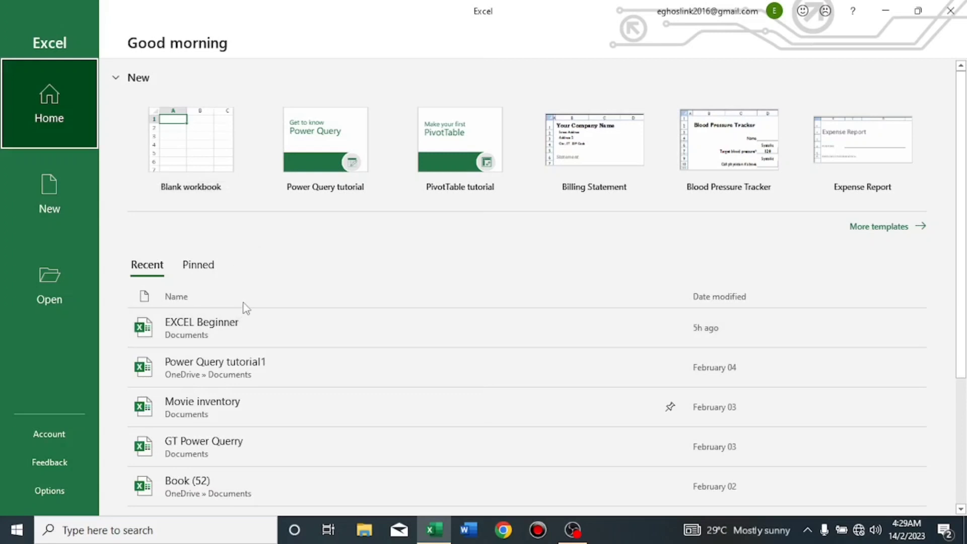
pyautogui.scroll(-5, 259, 305)
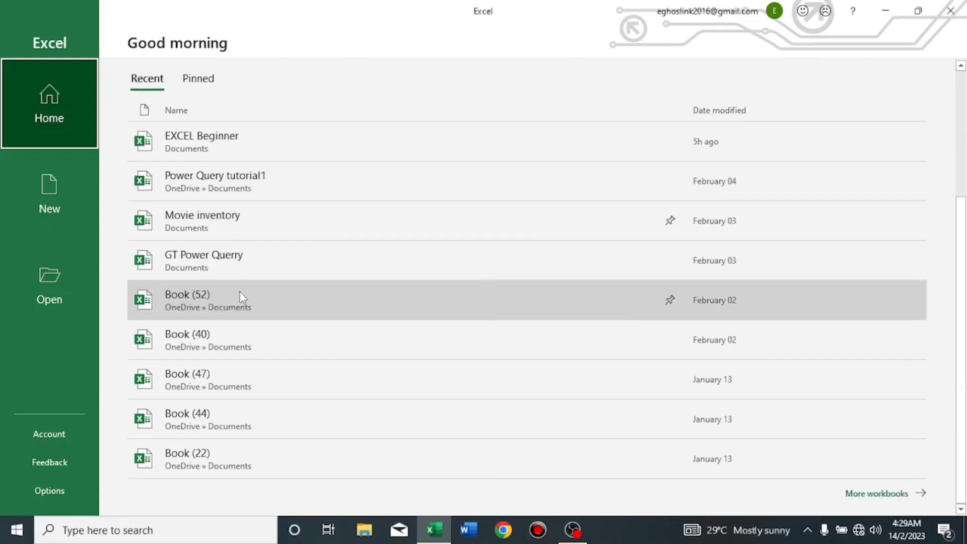
pyautogui.scroll(5, 239, 295)
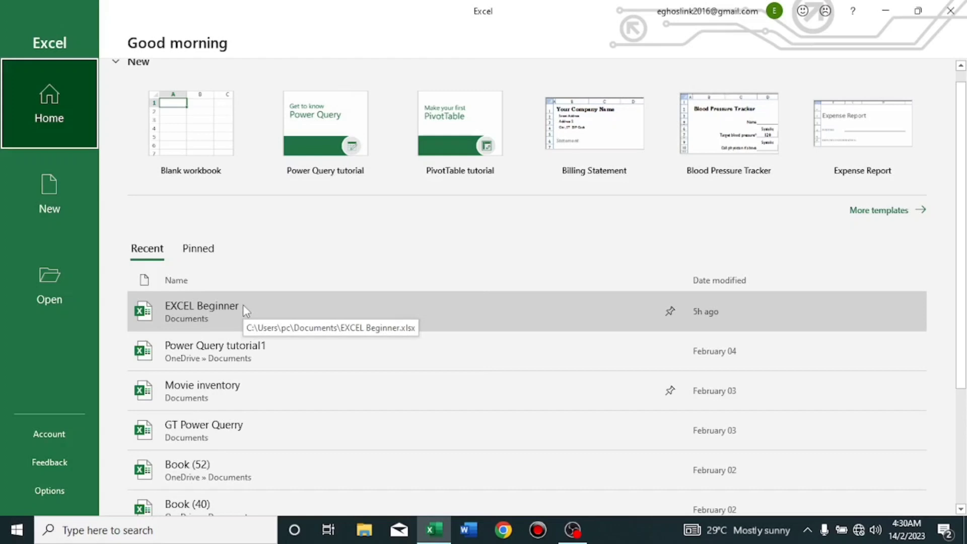
pyautogui.click(243, 306)
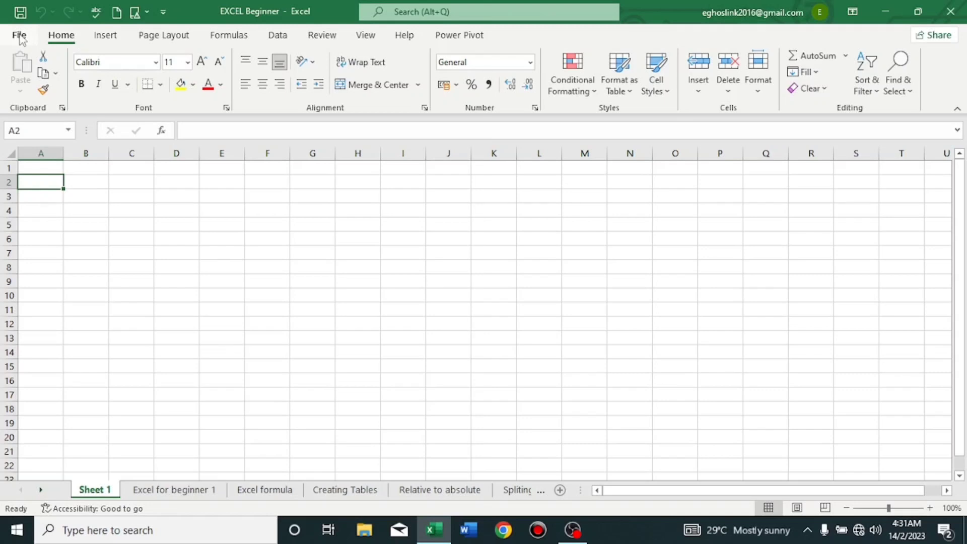
pyautogui.scroll(-3, 106, 41)
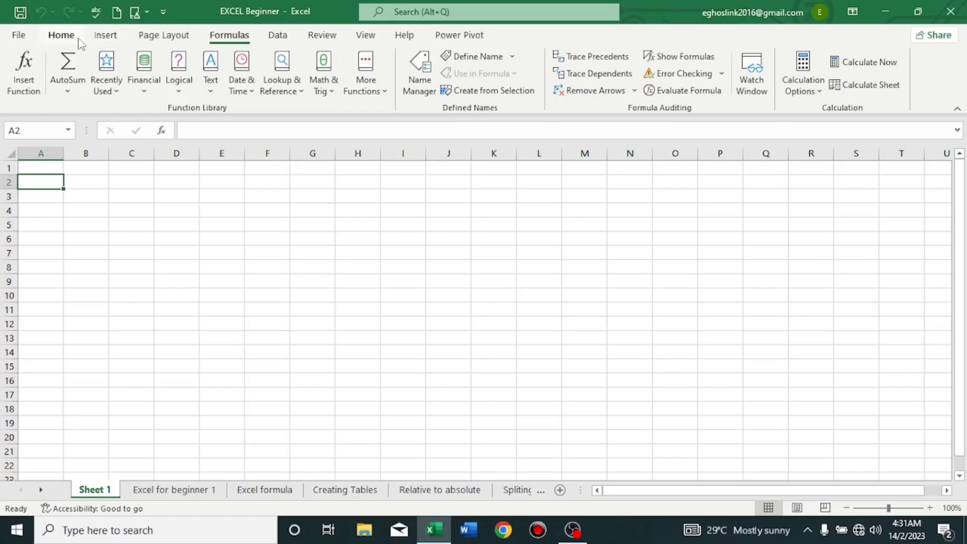
pyautogui.click(64, 37)
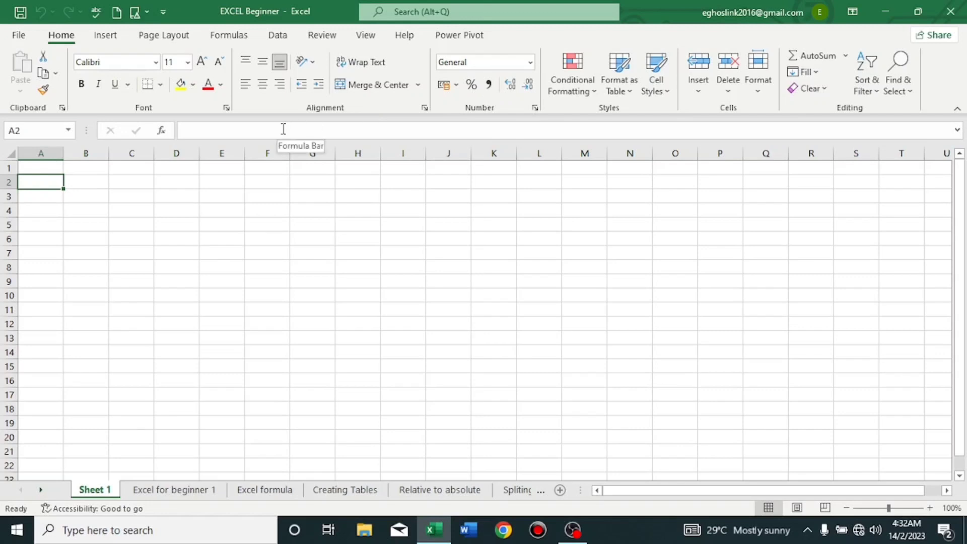
# Try entering random sample text in cell F4 of Sheet 1, erase it, and leave the cell
pyautogui.click(261, 208)
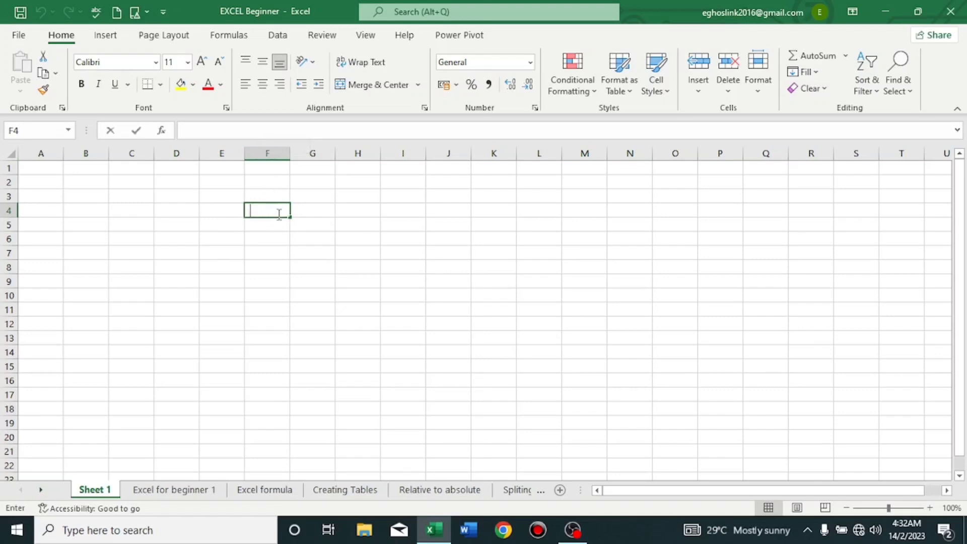
pyautogui.write('tyuibd')
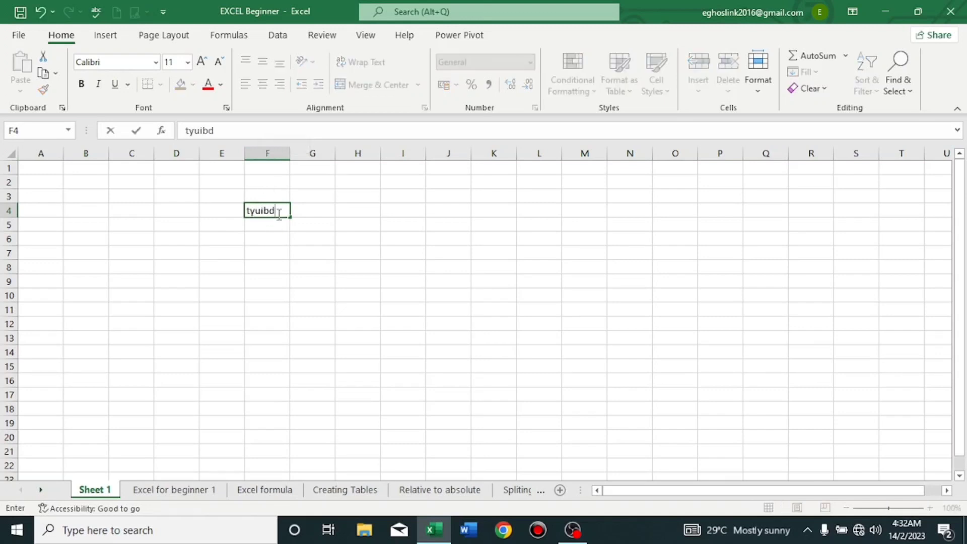
pyautogui.write('sryuik')
pyautogui.press('BackSpace')
pyautogui.press('BackSpace')
pyautogui.press('BackSpace')
pyautogui.press('BackSpace')
pyautogui.press('BackSpace')
pyautogui.press('BackSpace')
pyautogui.press('BackSpace')
pyautogui.press('BackSpace')
pyautogui.press('BackSpace')
pyautogui.press('BackSpace')
pyautogui.press('BackSpace')
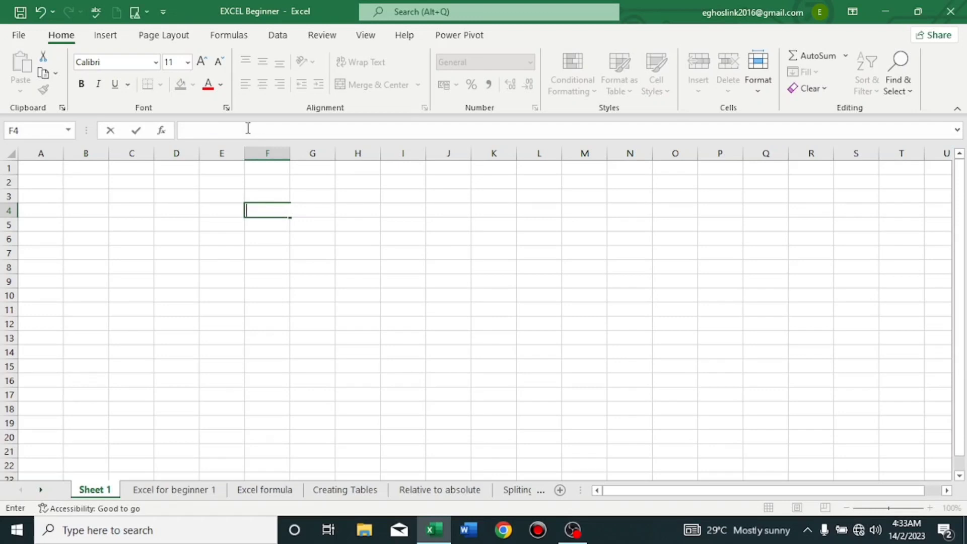
pyautogui.click(132, 257)
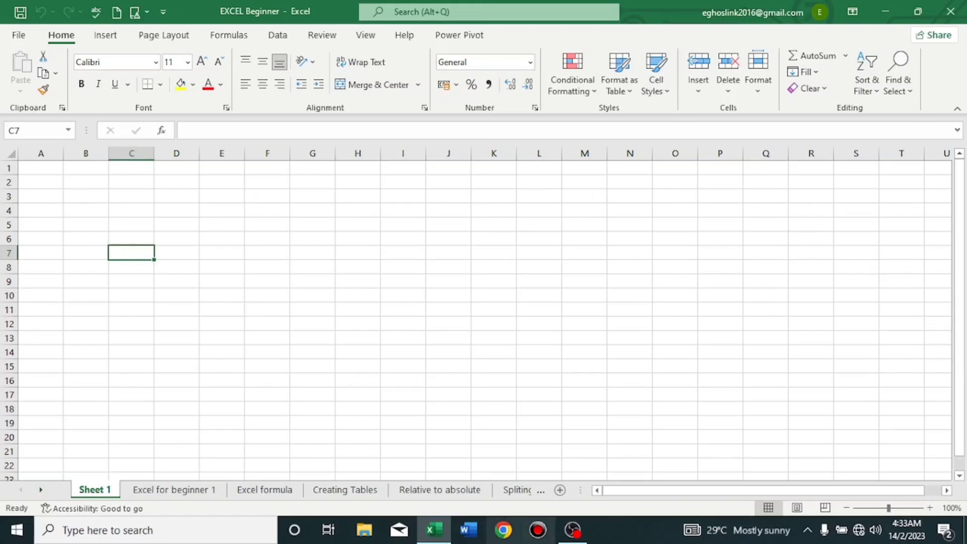
# Select single cells across row 5 from D5 to G5, and finish on cell A2
pyautogui.click(167, 223)
pyautogui.click(244, 224)
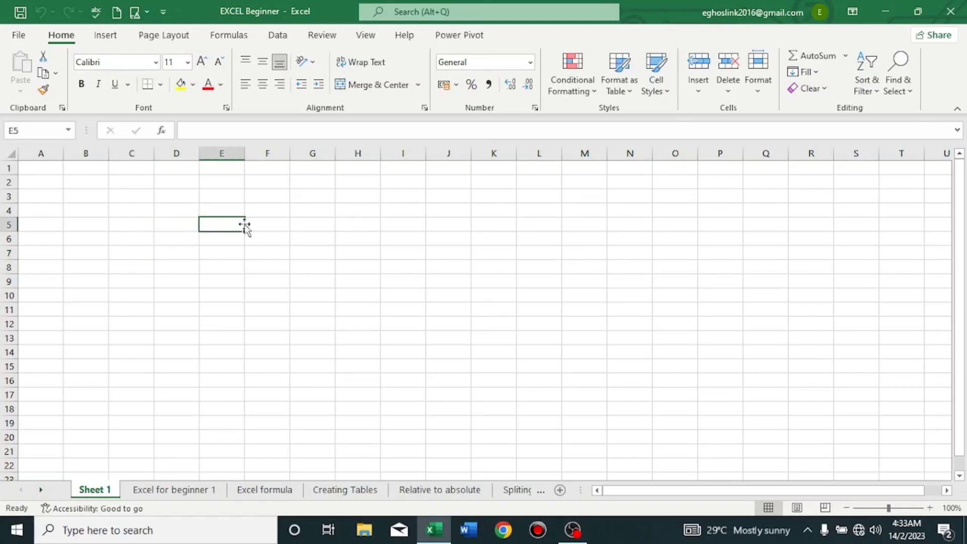
pyautogui.click(270, 222)
pyautogui.click(297, 226)
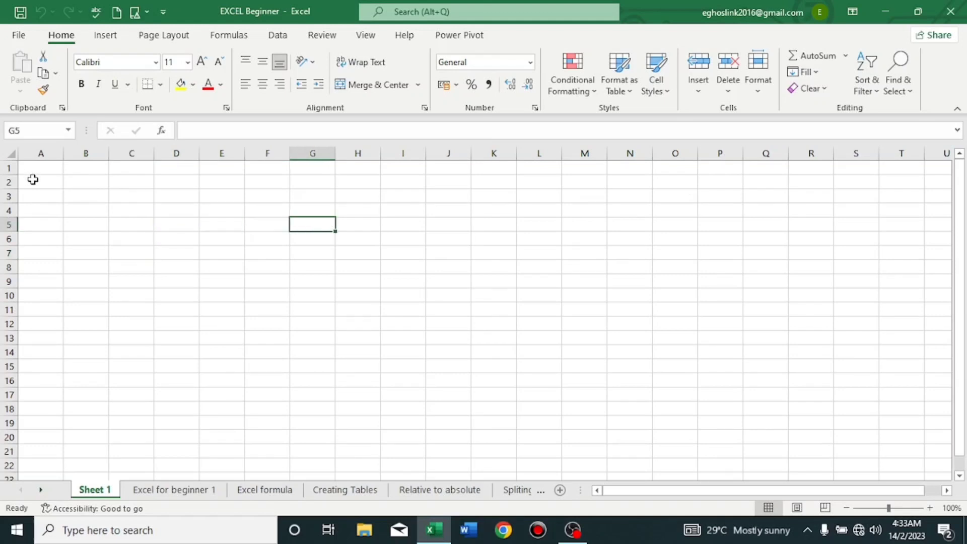
pyautogui.click(32, 180)
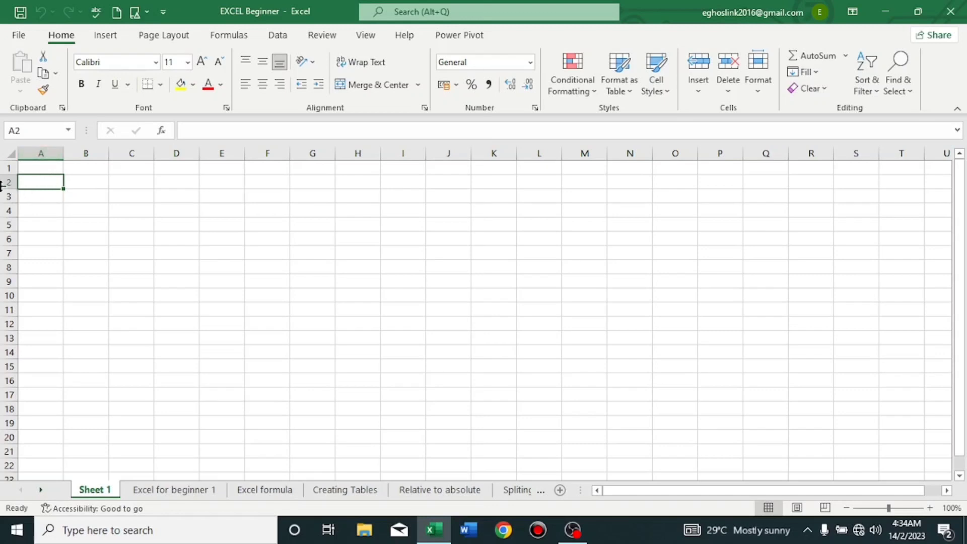
# Select the whole columns A, B, C and D one after another
pyautogui.click(45, 153)
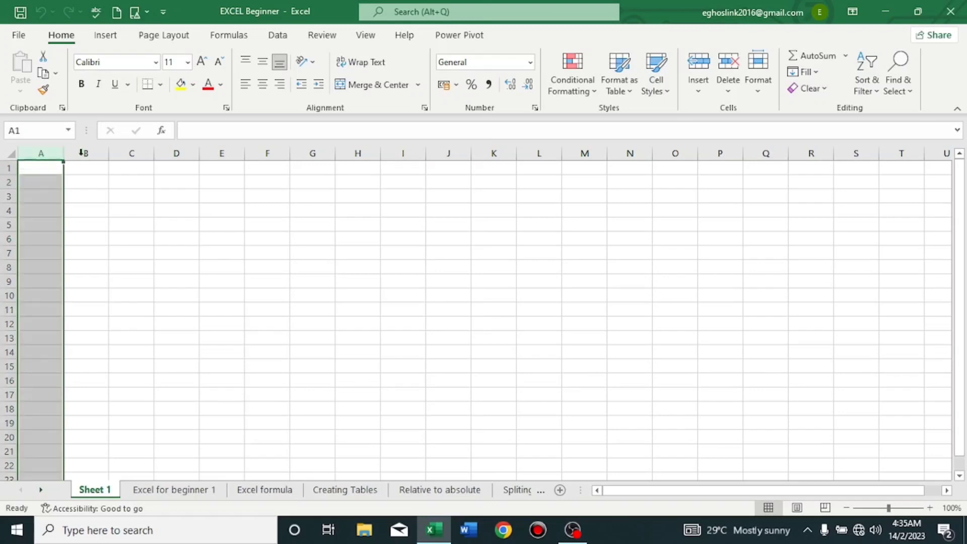
pyautogui.click(88, 153)
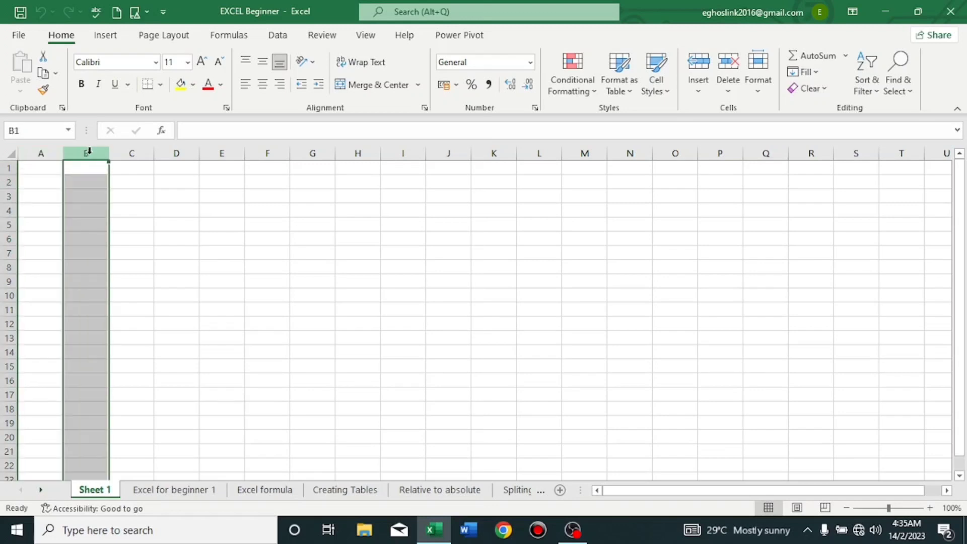
pyautogui.click(129, 153)
pyautogui.click(178, 152)
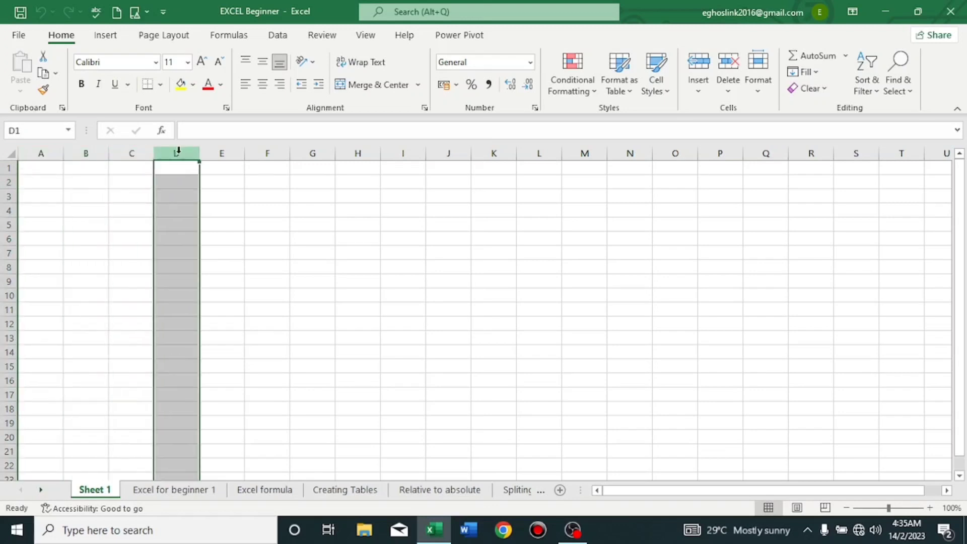
# Select the entire rows 1, 2 and 5 one at a time
pyautogui.click(6, 168)
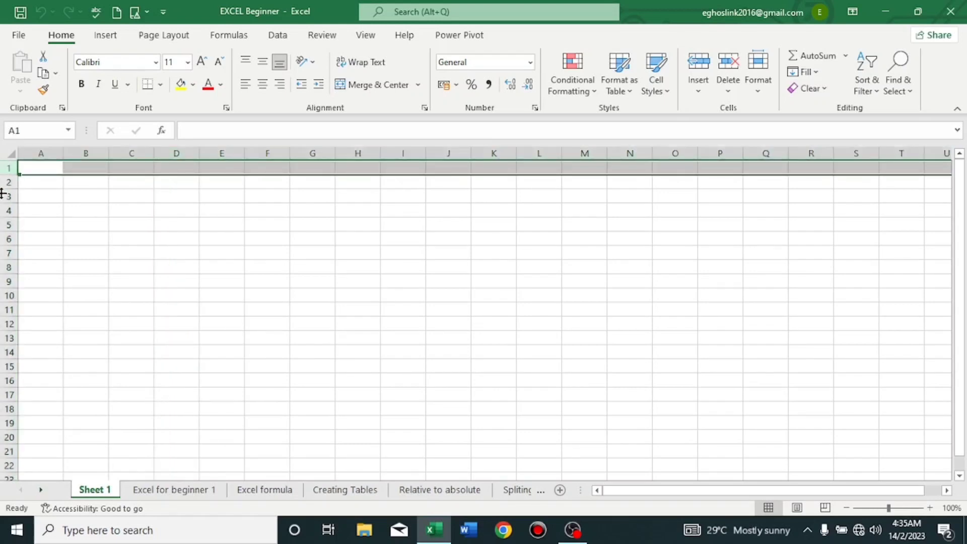
pyautogui.click(6, 182)
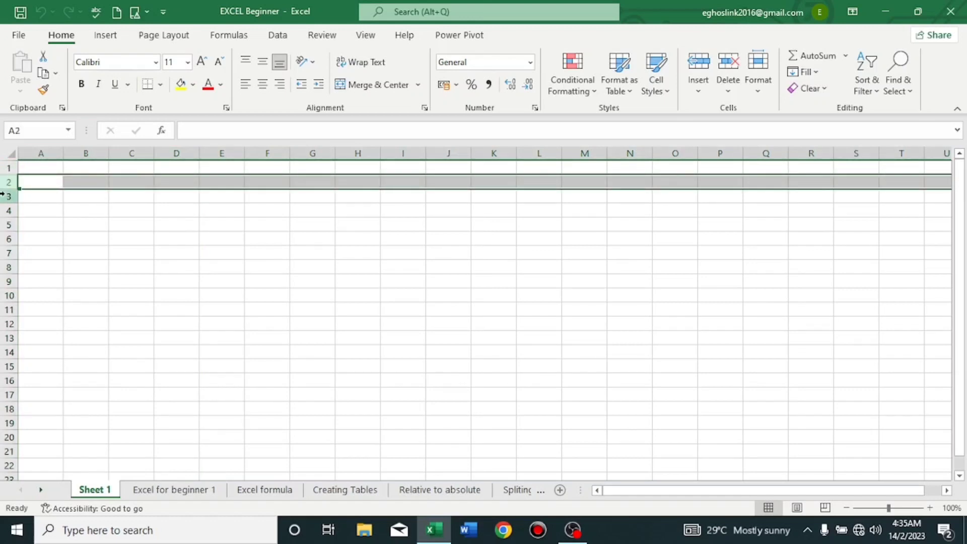
pyautogui.click(6, 224)
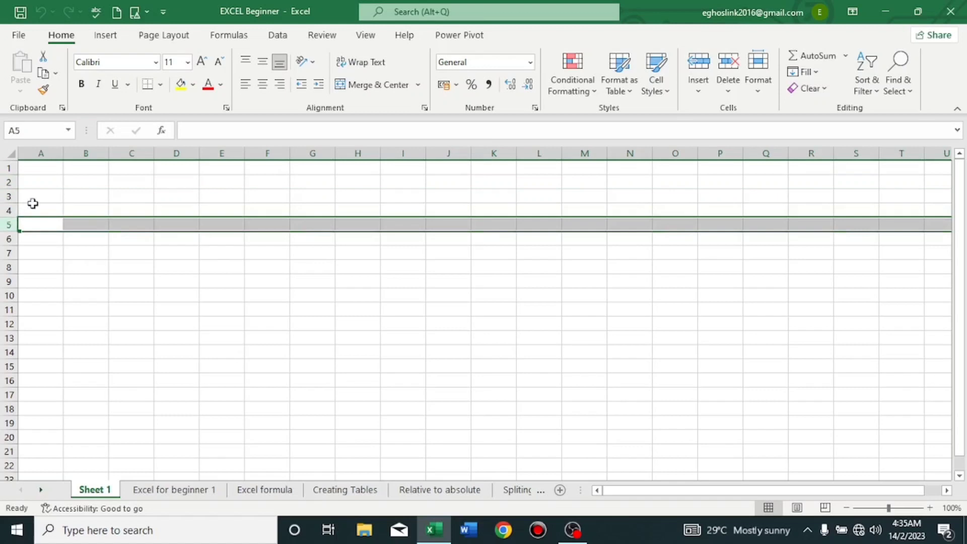
# Select the individual cells A1, B3, A2, B2 and E5 in turn to examine their cell references
pyautogui.click(36, 167)
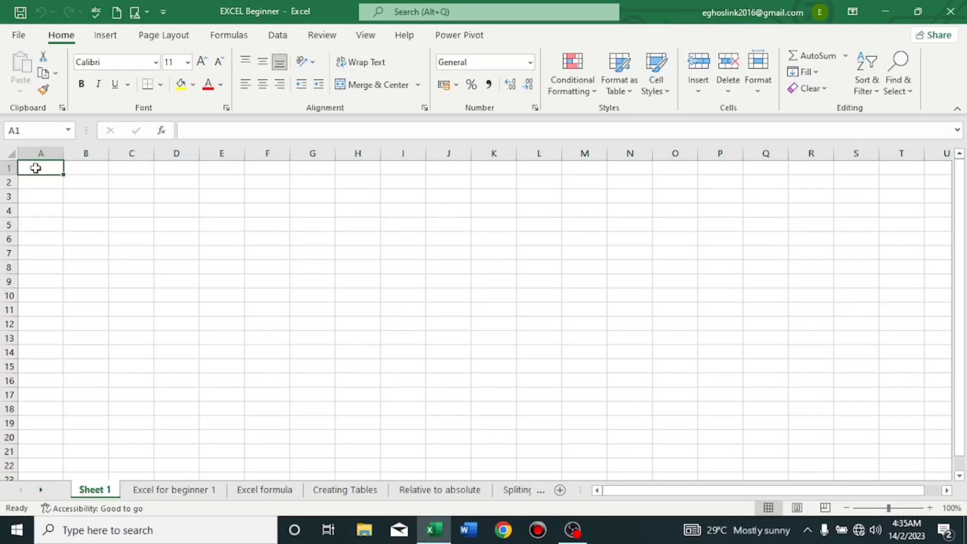
pyautogui.click(78, 196)
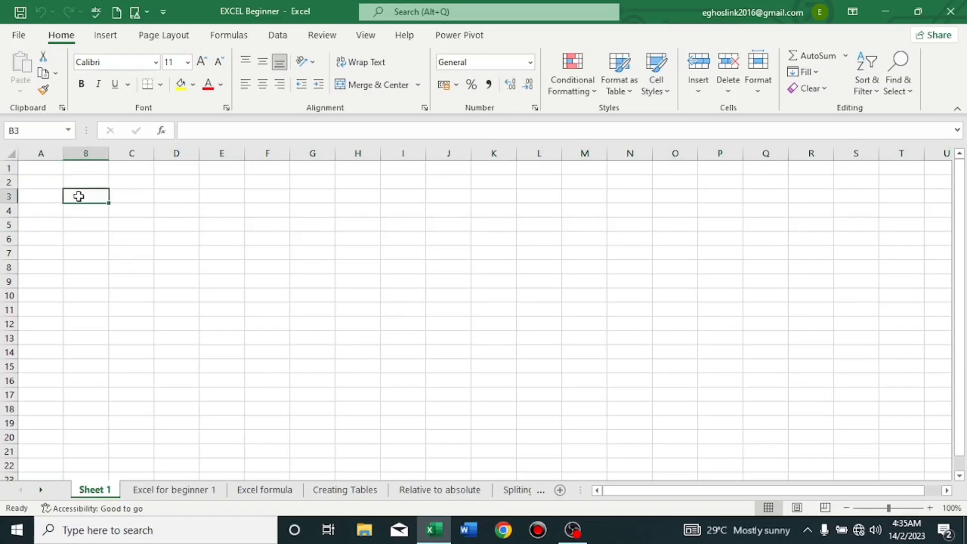
pyautogui.click(37, 185)
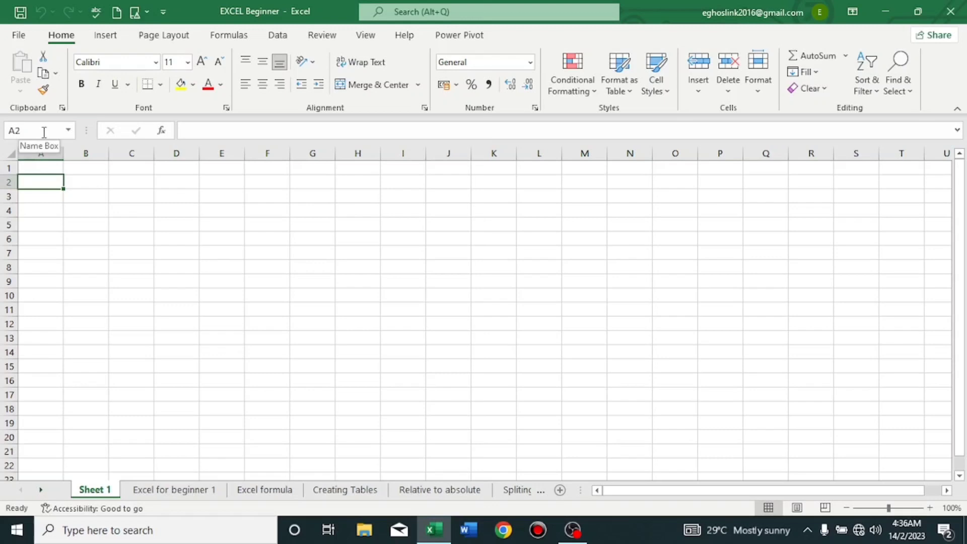
pyautogui.click(83, 179)
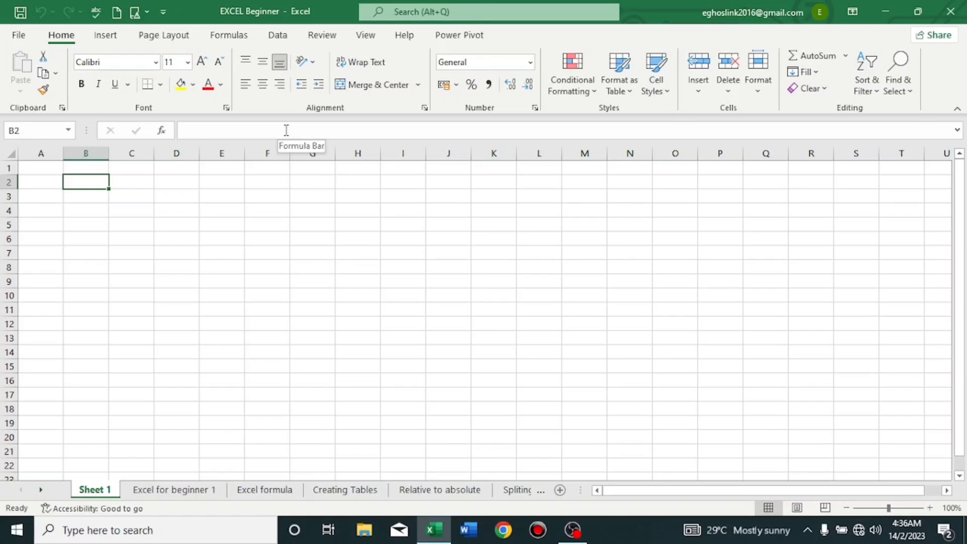
pyautogui.click(223, 223)
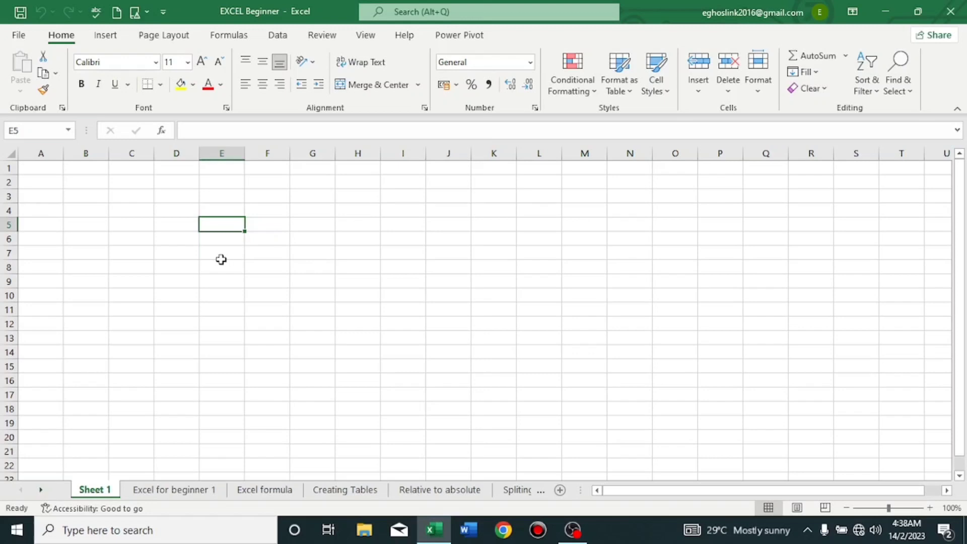
# Select the cell ranges E7:I7, J4:J10, G5:L10 and K4:K15 one after another
pyautogui.click(221, 258)
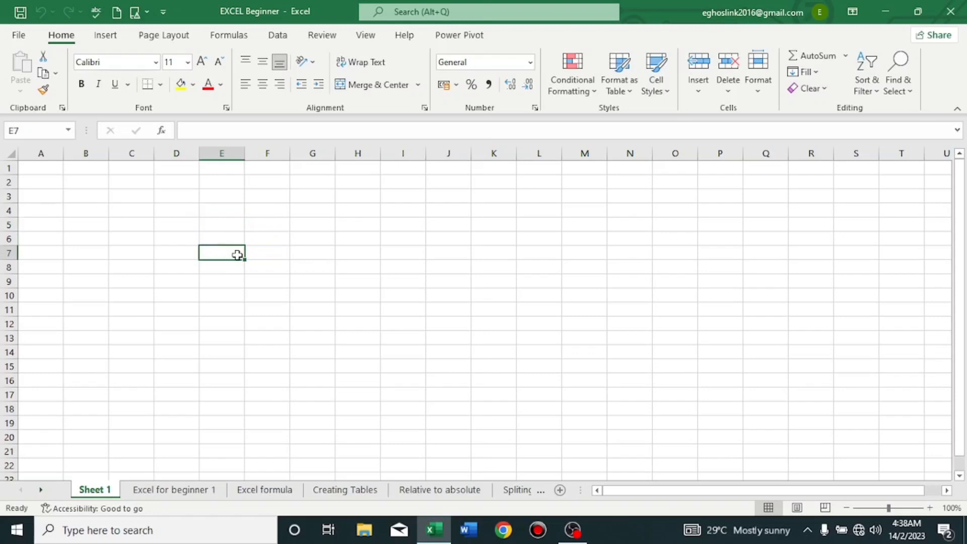
pyautogui.moveTo(237, 254); pyautogui.dragTo(406, 252)
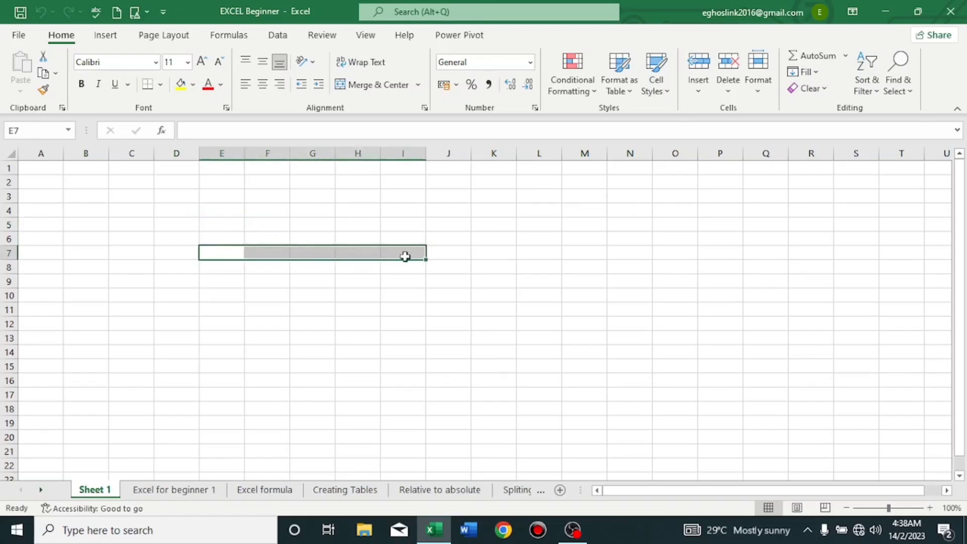
pyautogui.click(446, 205)
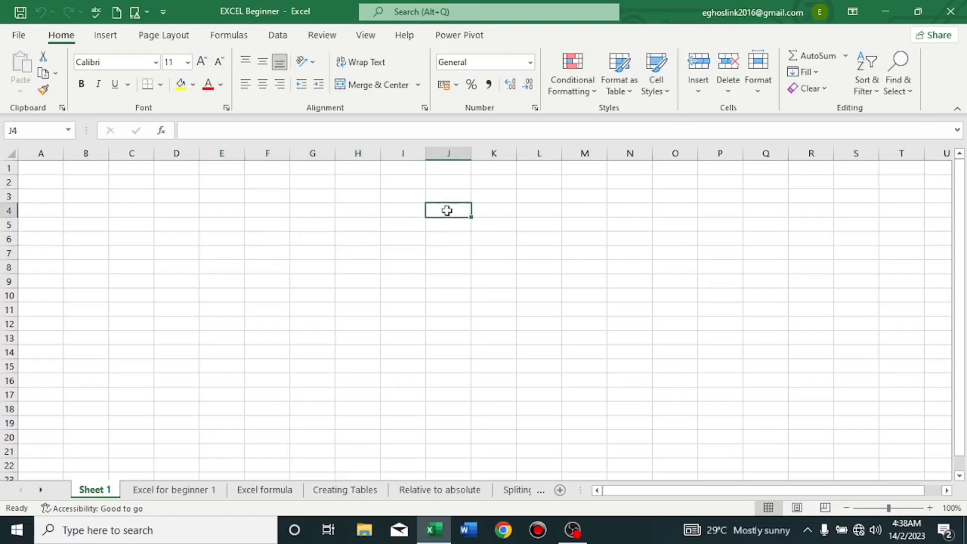
pyautogui.moveTo(445, 210); pyautogui.dragTo(447, 291)
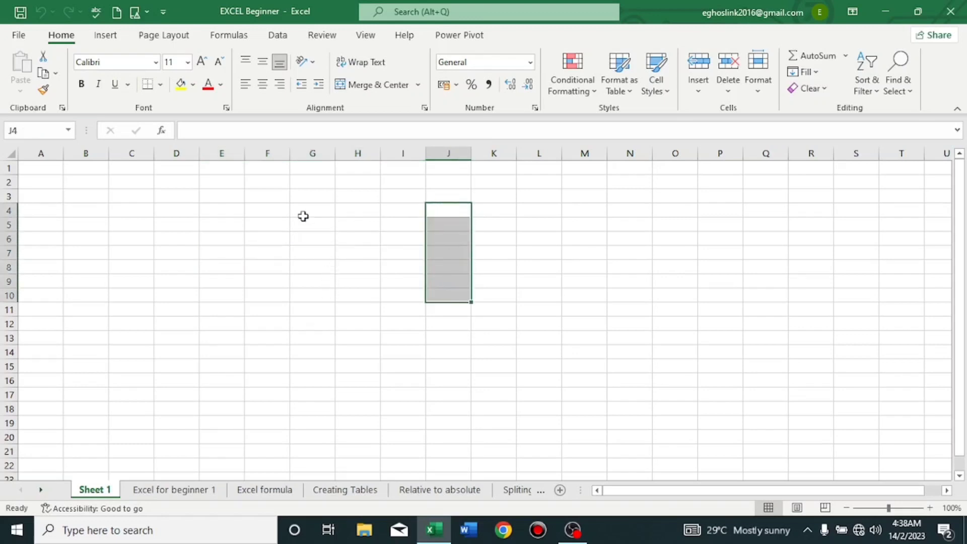
pyautogui.moveTo(300, 225); pyautogui.dragTo(544, 294)
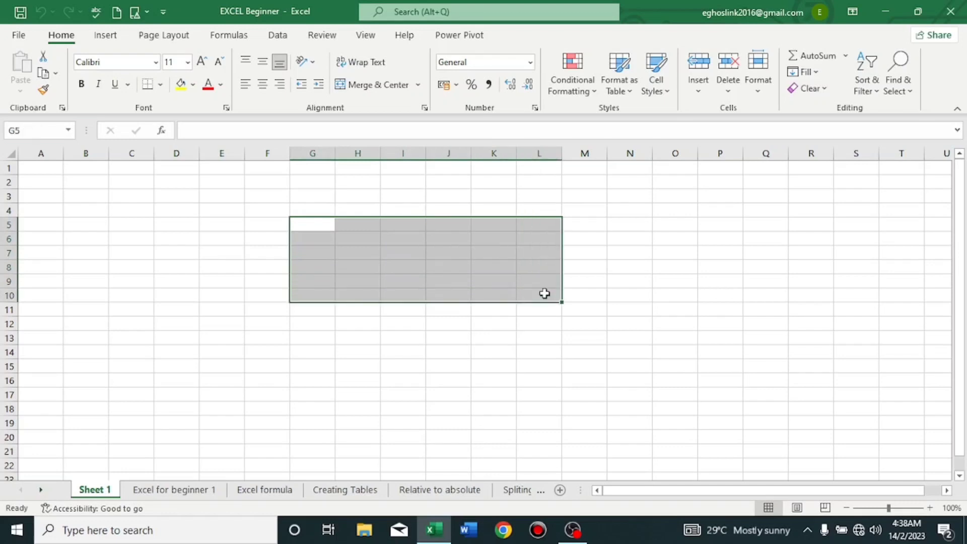
pyautogui.moveTo(191, 214); pyautogui.dragTo(202, 430)
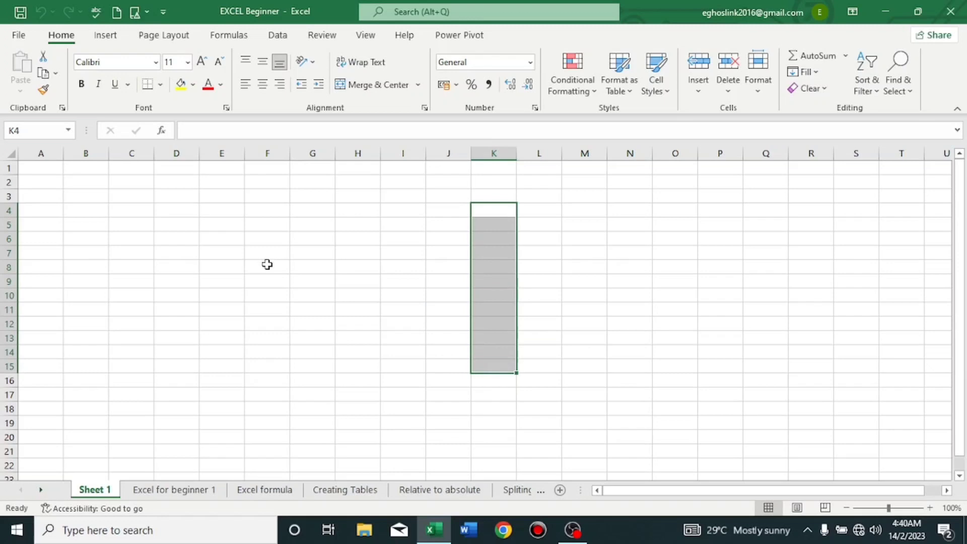
# Select the cell range F8:N17, and finish by selecting only cell E3
pyautogui.click(266, 264)
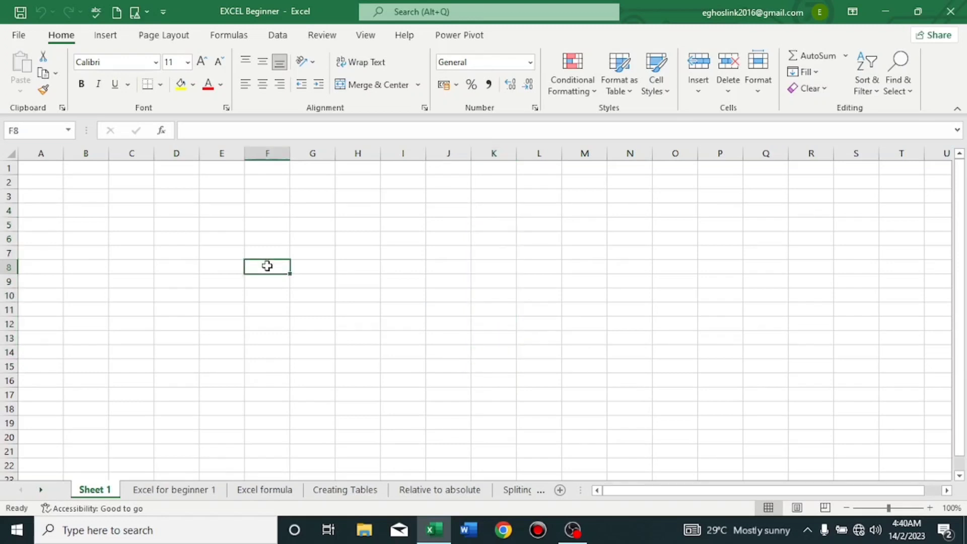
pyautogui.moveTo(267, 265); pyautogui.dragTo(603, 389)
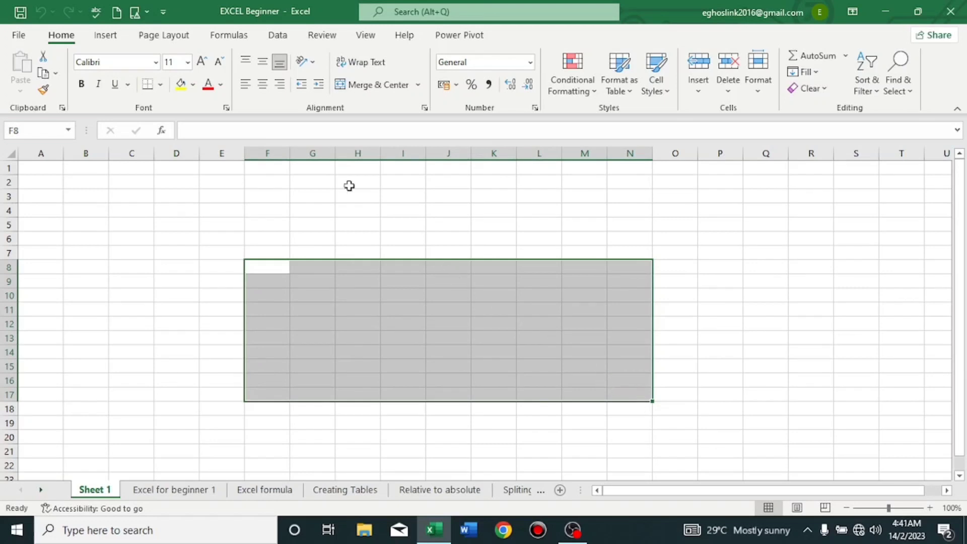
pyautogui.click(240, 195)
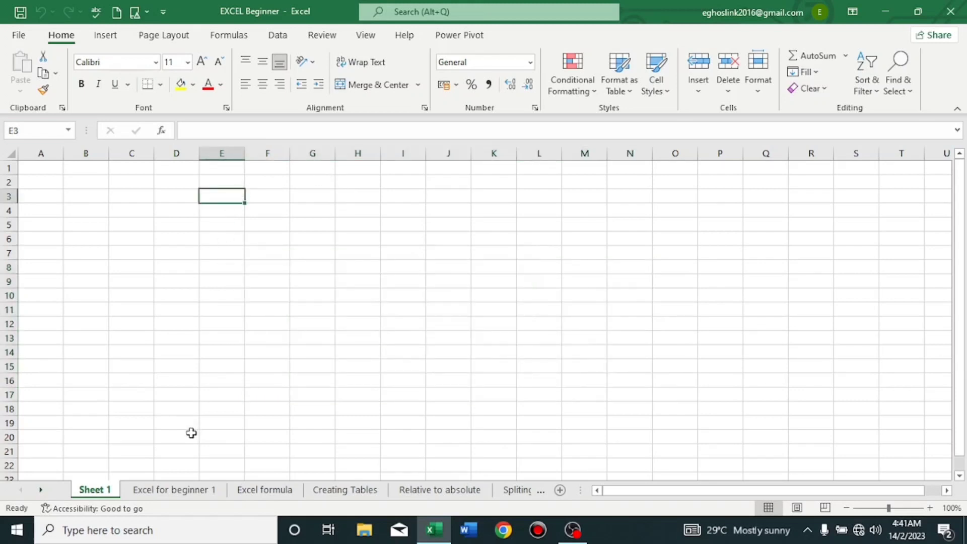
# Switch to the "Excel for beginner 1" sheet, show it from row 1 and select the empty cell E8
pyautogui.click(185, 488)
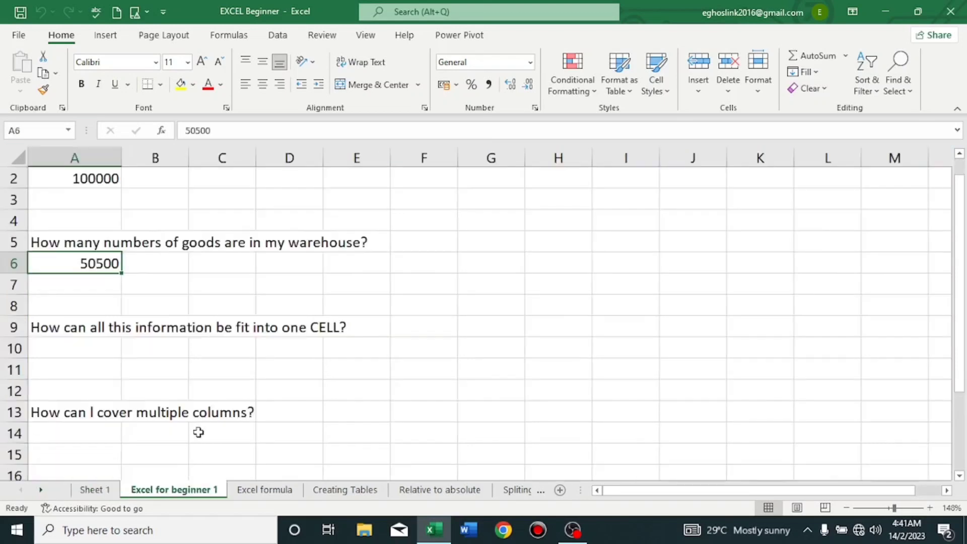
pyautogui.scroll(1, 422, 367)
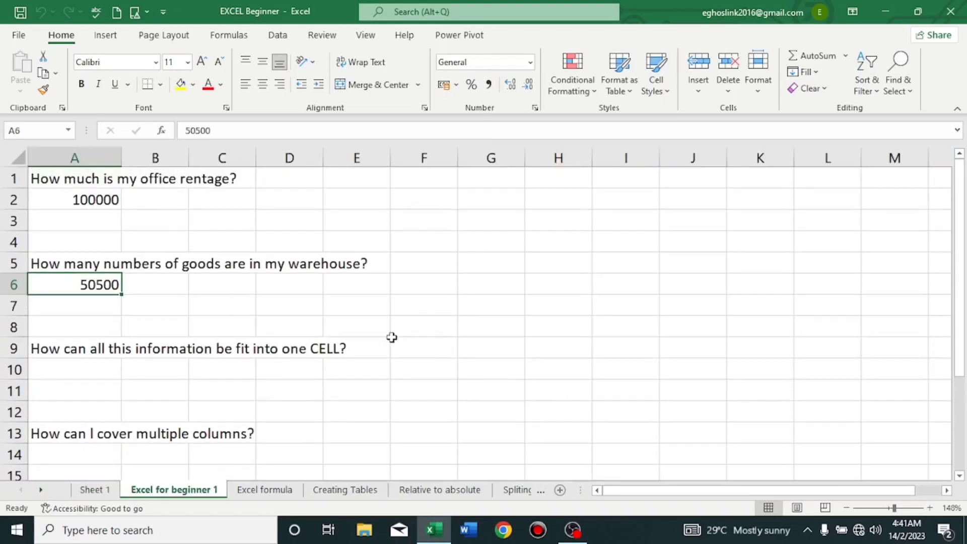
pyautogui.rightClick(391, 338)
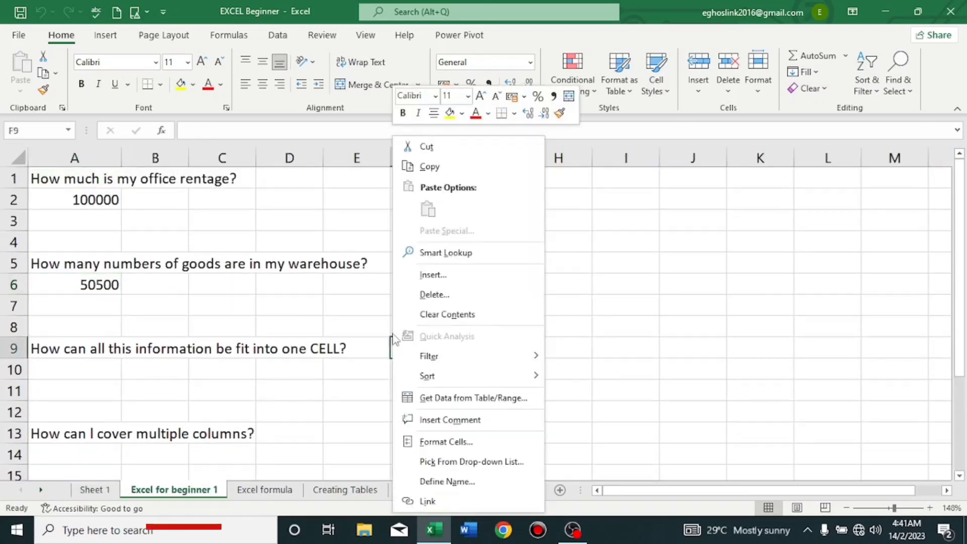
pyautogui.click(369, 324)
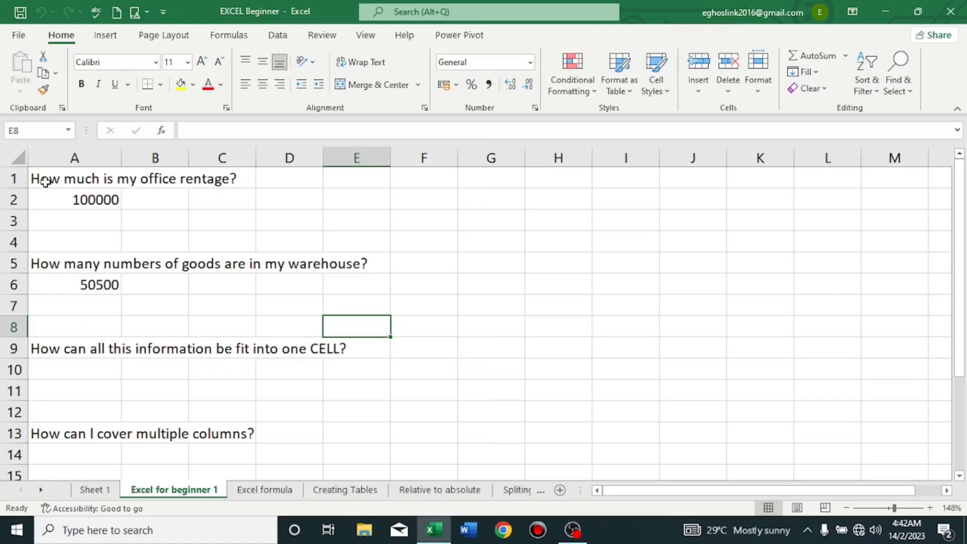
# Format the office rentage amount in A2 as English (United States) dollar accounting with no decimal places
pyautogui.click(76, 201)
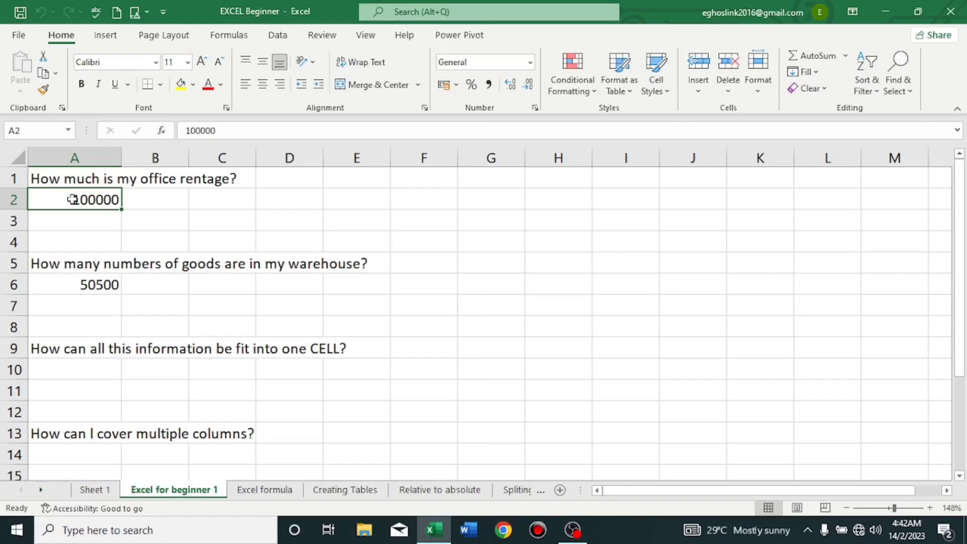
pyautogui.click(457, 85)
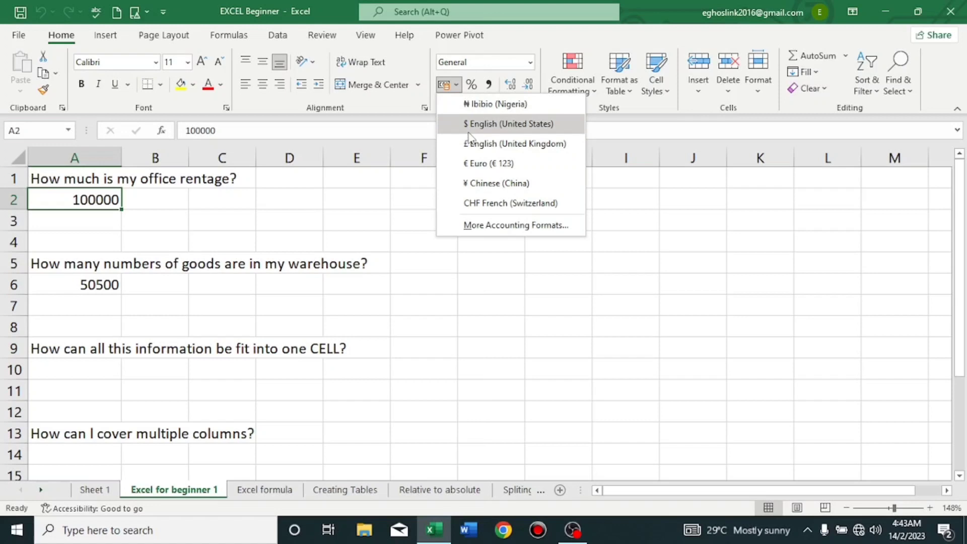
pyautogui.click(508, 124)
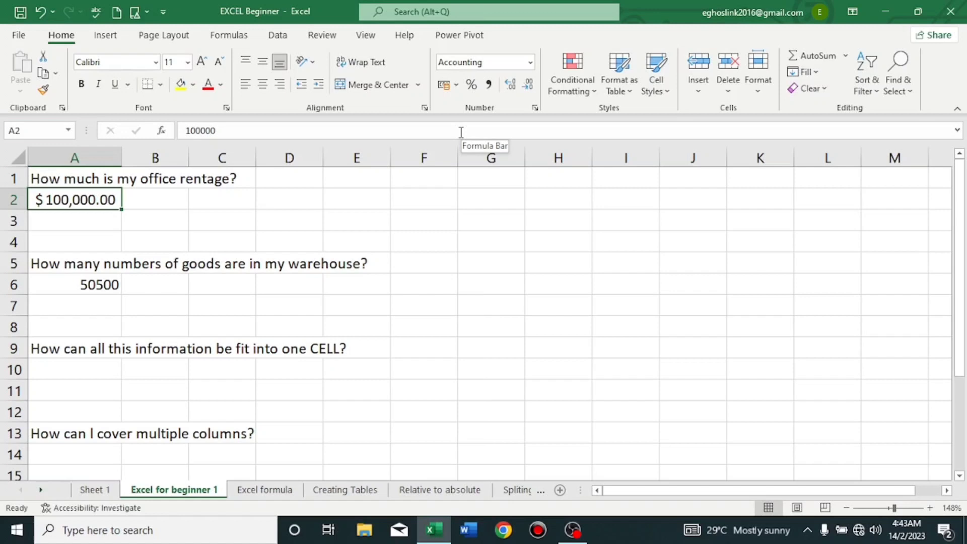
pyautogui.click(529, 84)
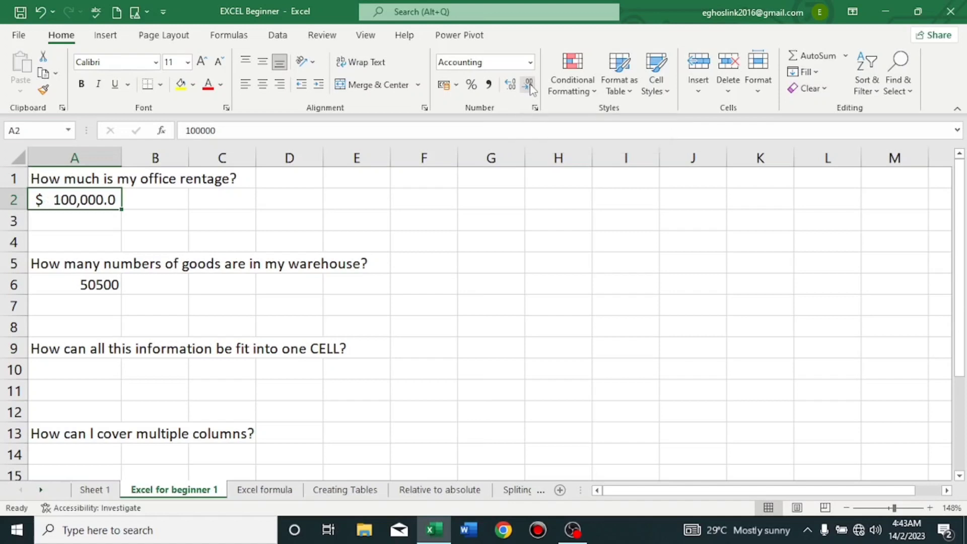
pyautogui.click(529, 84)
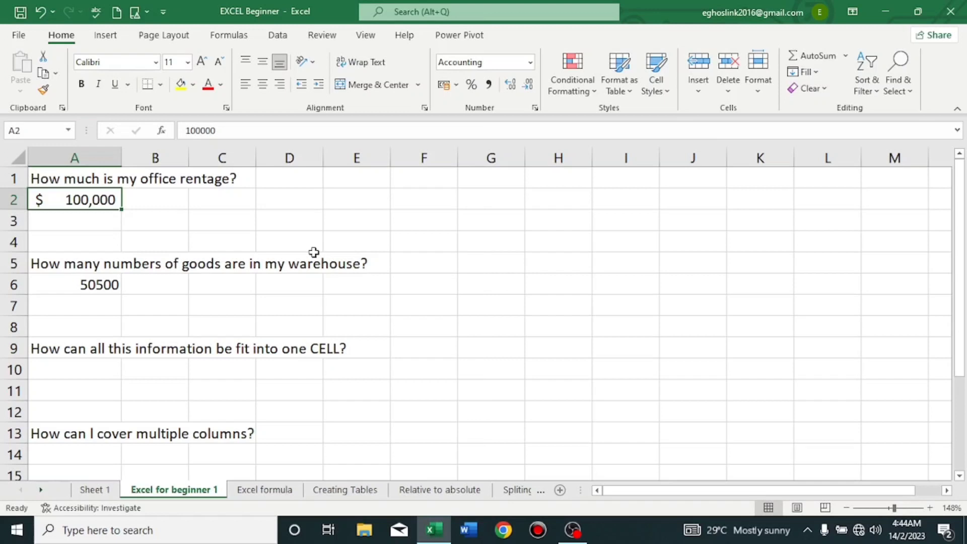
# Format the warehouse goods number in A6 with the comma style and no decimal places
pyautogui.click(97, 285)
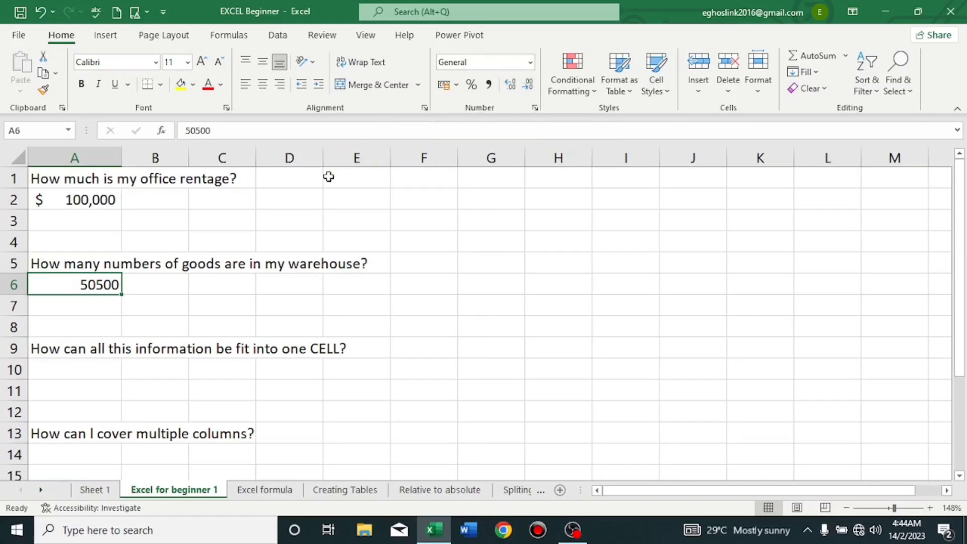
pyautogui.click(488, 85)
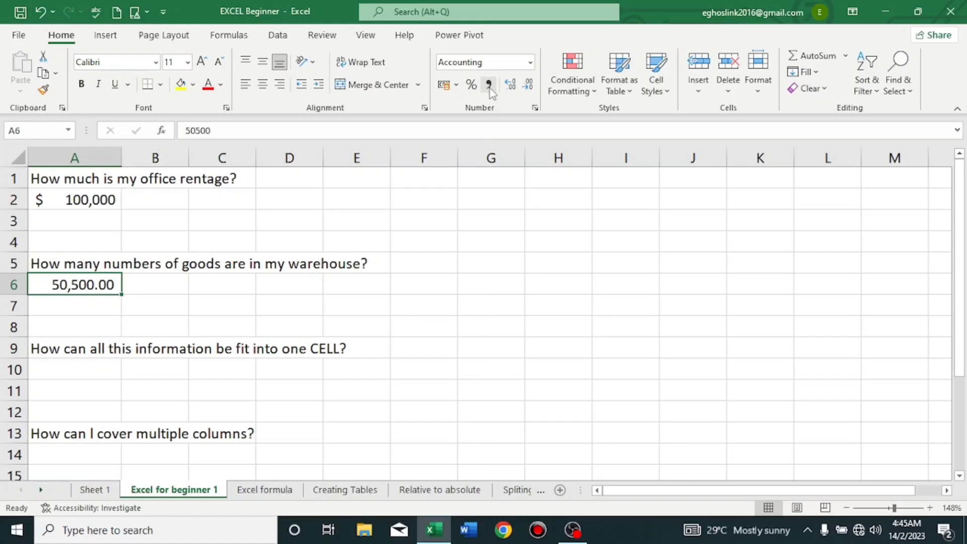
pyautogui.click(528, 86)
pyautogui.click(528, 85)
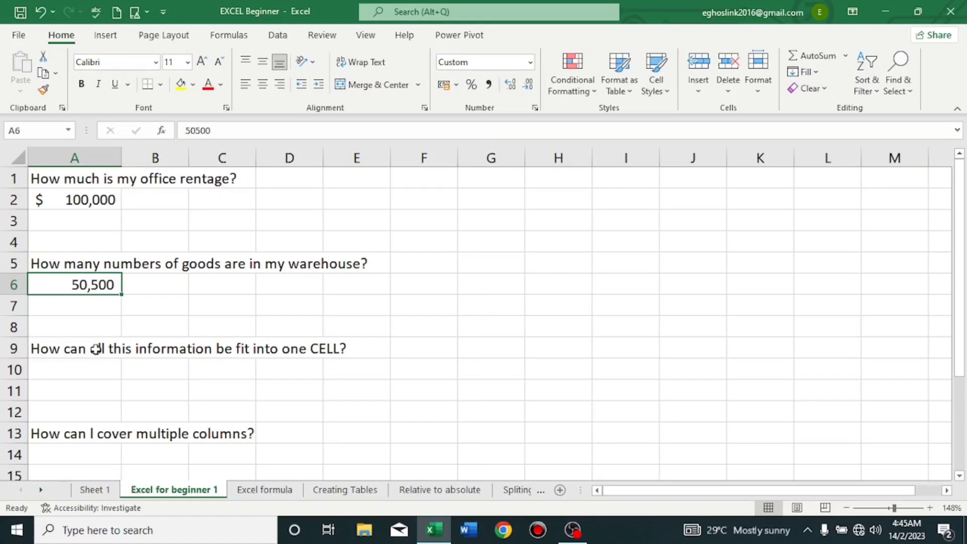
# Apply Wrap Text to the question "How can all this information be fit into one CELL?" in A9
pyautogui.click(96, 348)
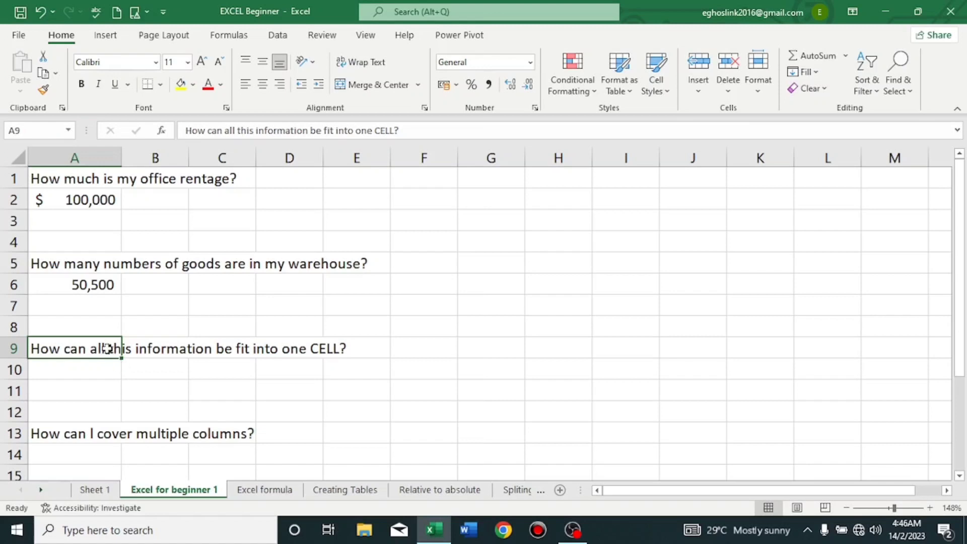
pyautogui.moveTo(107, 347); pyautogui.dragTo(344, 354)
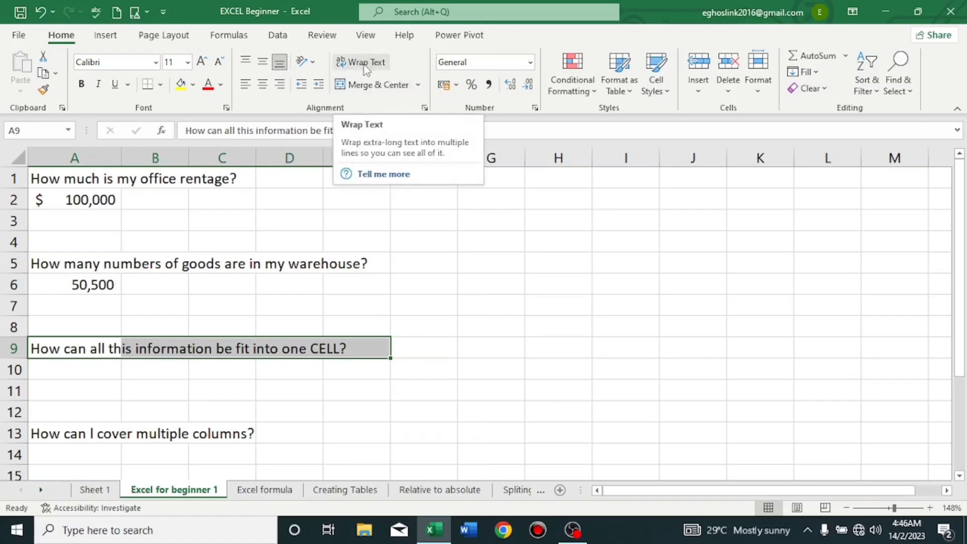
pyautogui.hotkey('shift', 'Down')
pyautogui.hotkey('shift', 'Down')
pyautogui.hotkey('shift', 'Down')
pyautogui.hotkey('shift', 'Down')
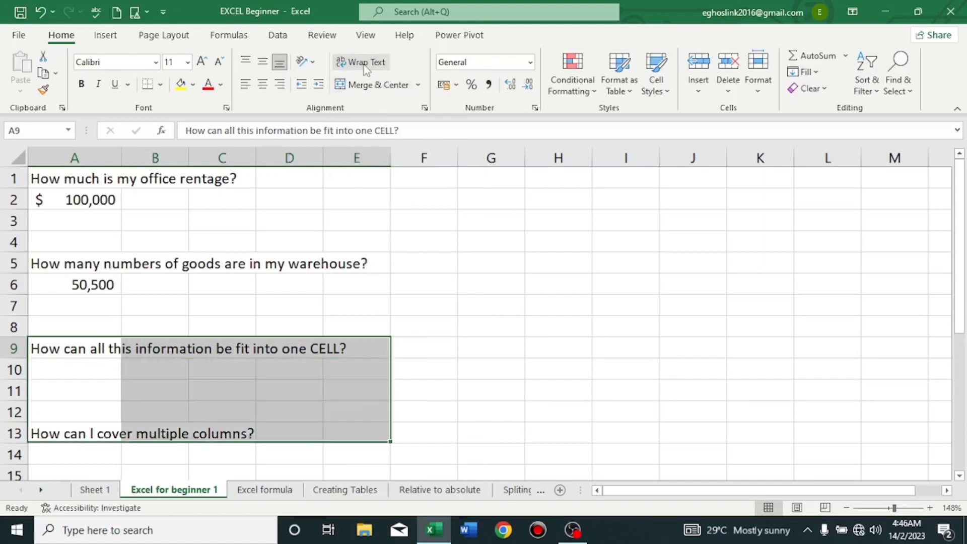
pyautogui.click(366, 69)
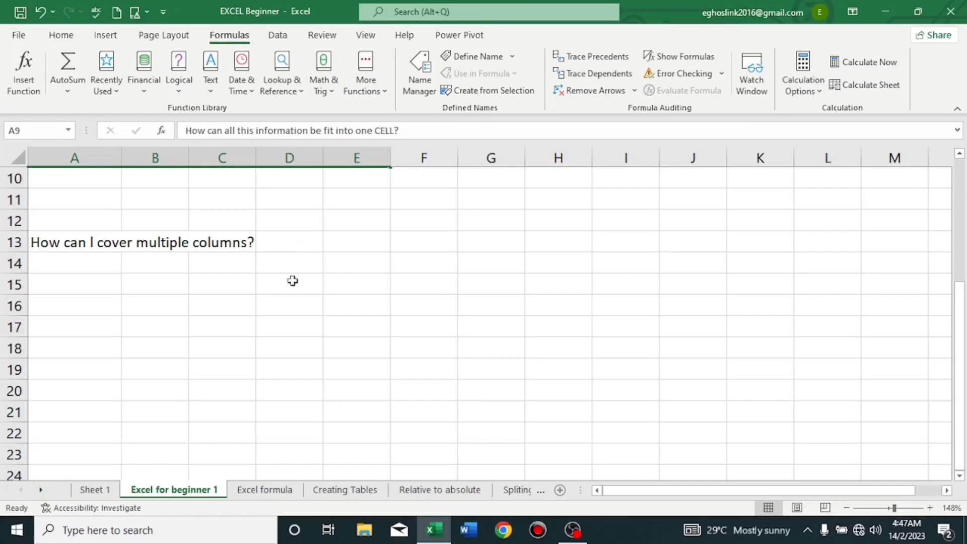
# Select cells A13, B13 and C13 in turn to examine which columns the question text runs across
pyautogui.click(70, 241)
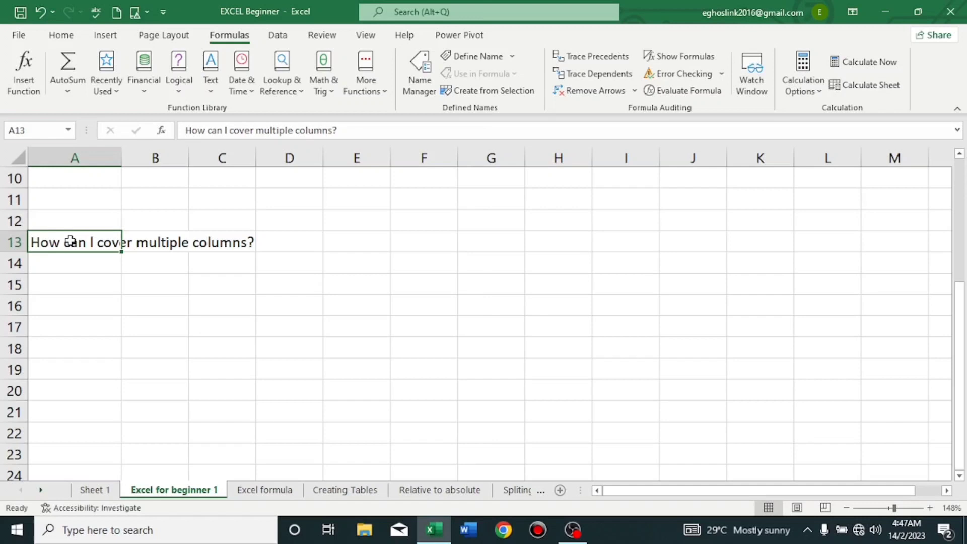
pyautogui.click(141, 244)
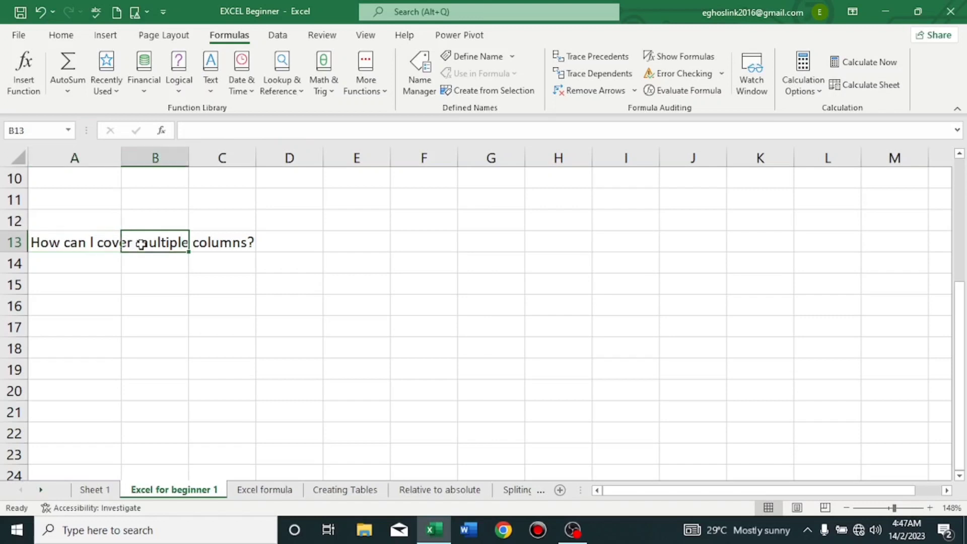
pyautogui.click(220, 246)
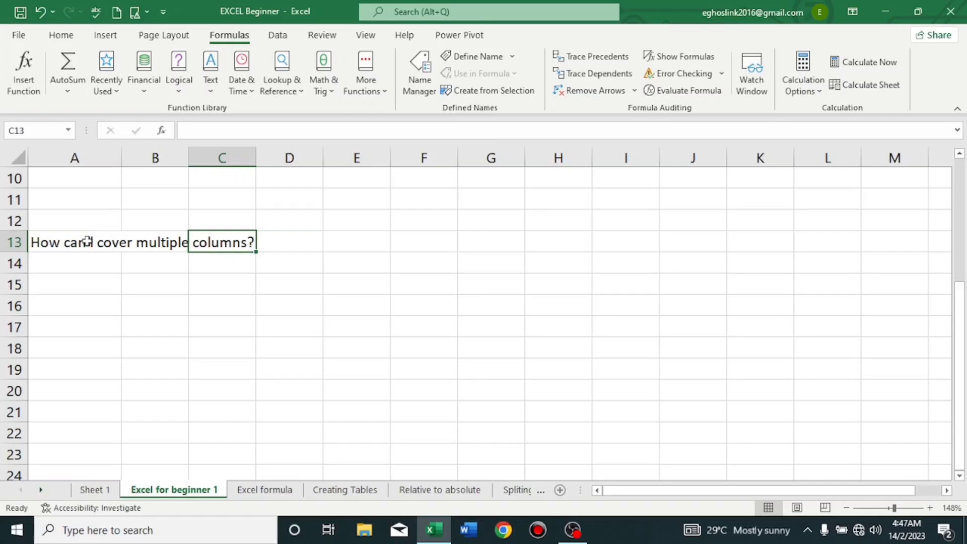
# Merge and center A13:C13 for the question "How can I cover multiple columns?" and check the merged cell
pyautogui.click(87, 242)
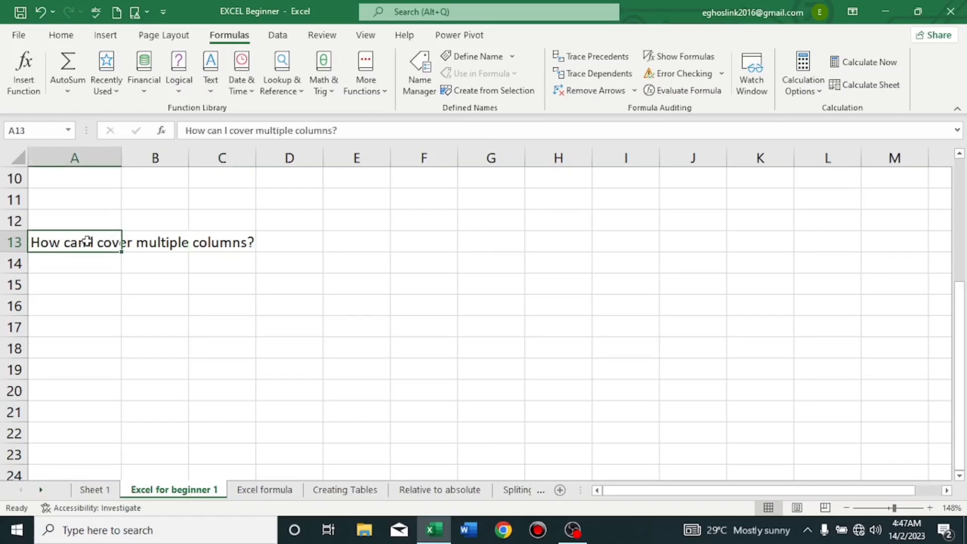
pyautogui.moveTo(87, 242); pyautogui.dragTo(168, 245)
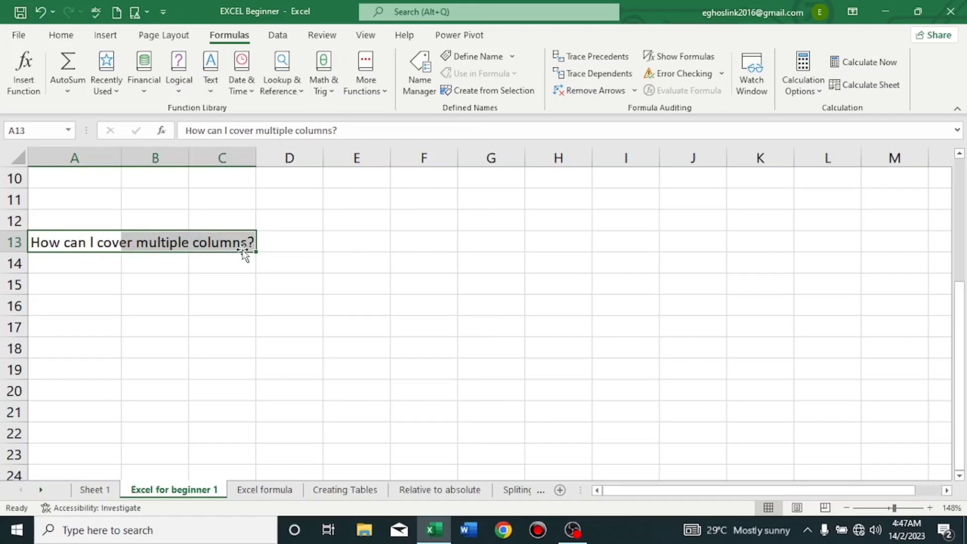
pyautogui.click(61, 36)
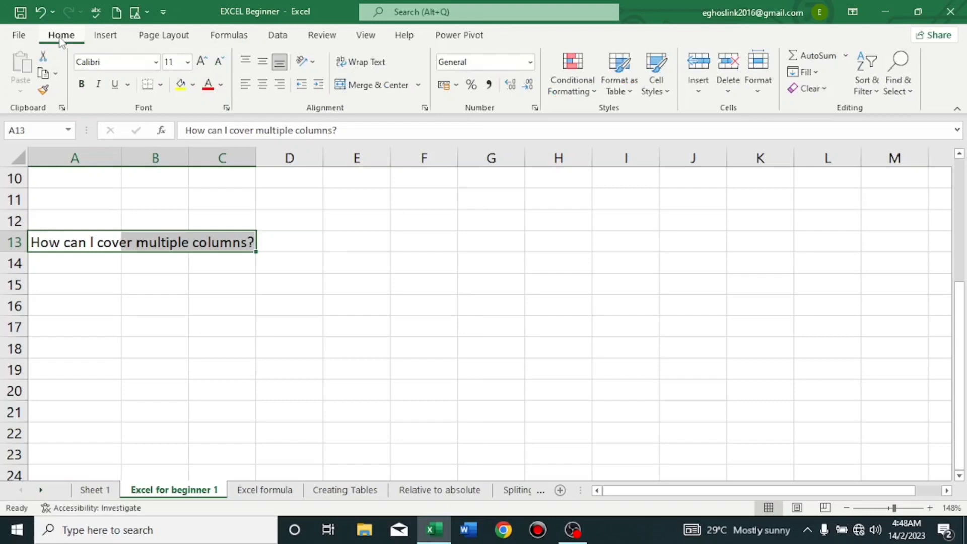
pyautogui.click(373, 89)
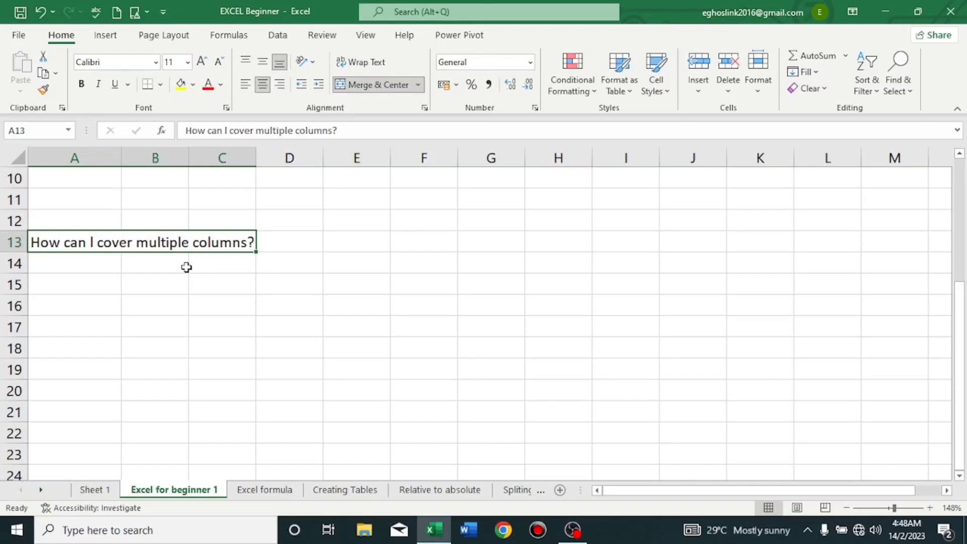
pyautogui.click(126, 308)
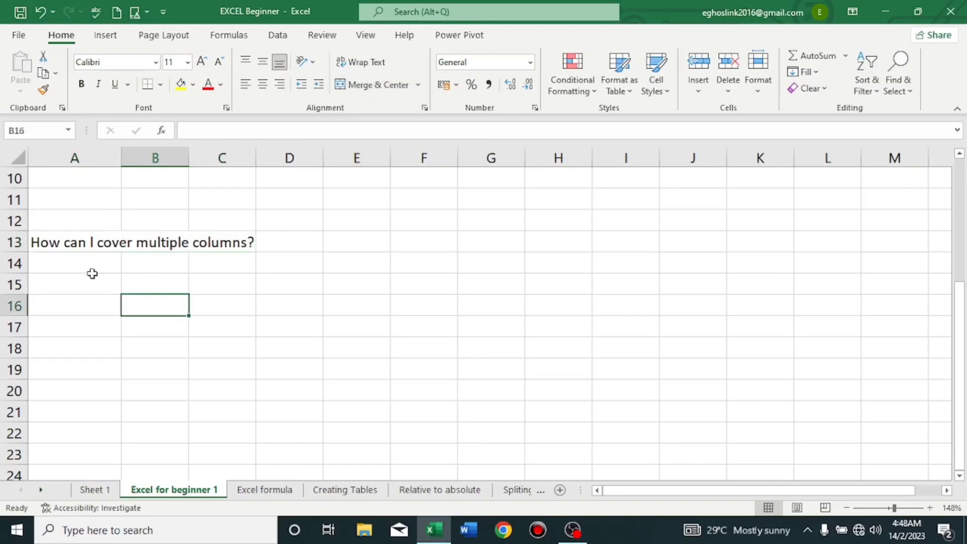
pyautogui.click(64, 240)
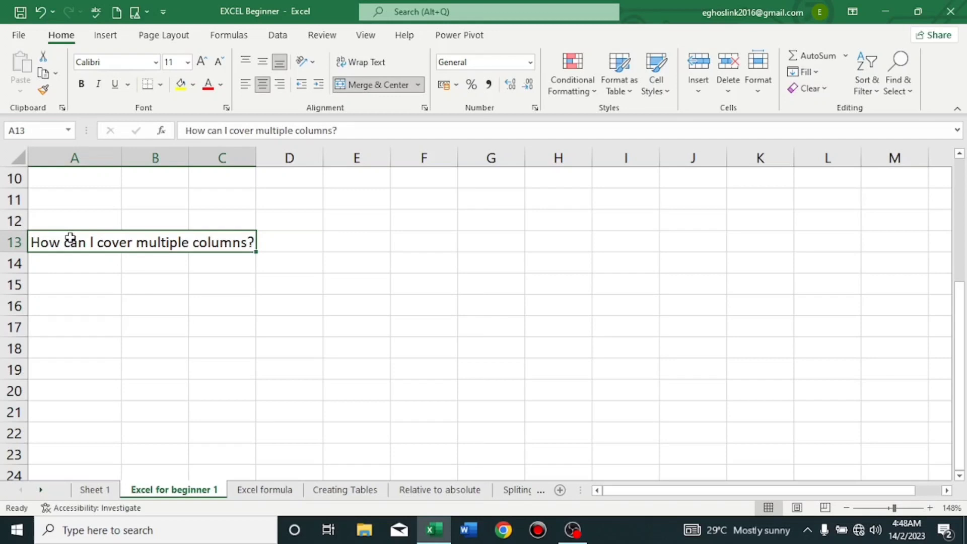
# On the "Excel formula" sheet, enter the formula =10+20+15 in F1 of the Addition row
pyautogui.click(282, 490)
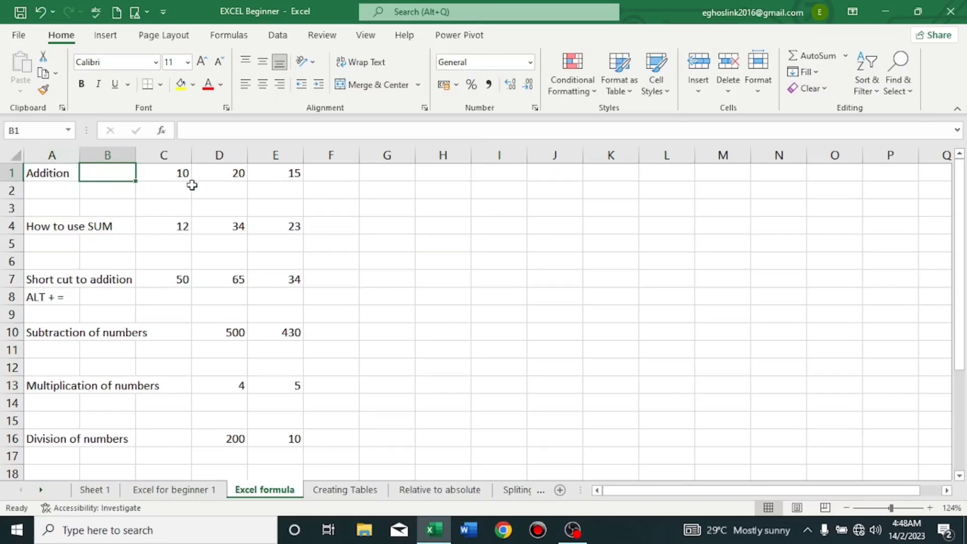
pyautogui.click(339, 172)
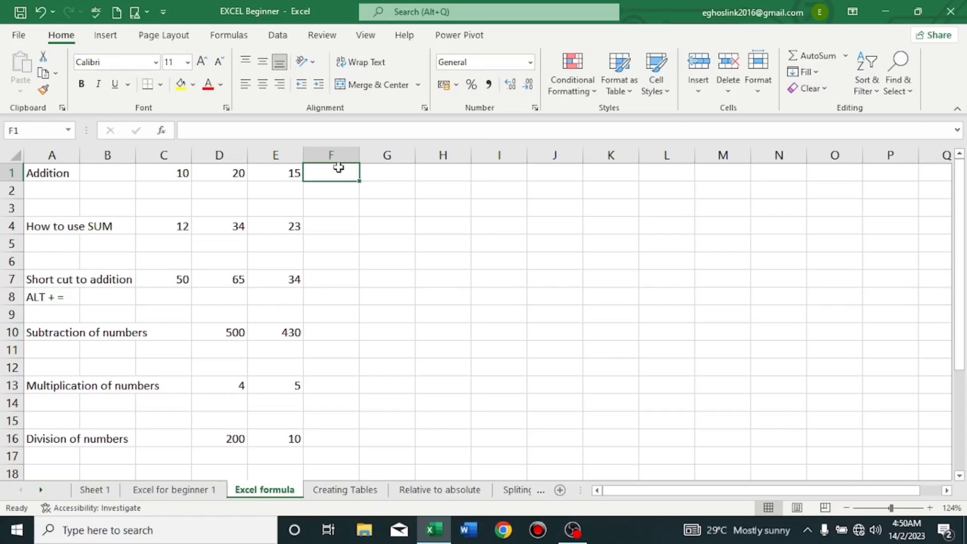
pyautogui.write('=')
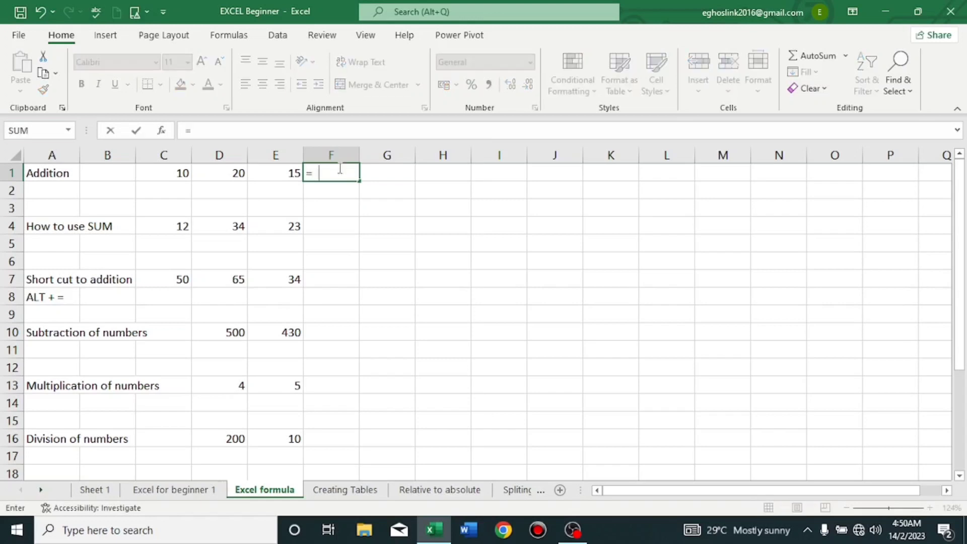
pyautogui.write(' 10+20+15')
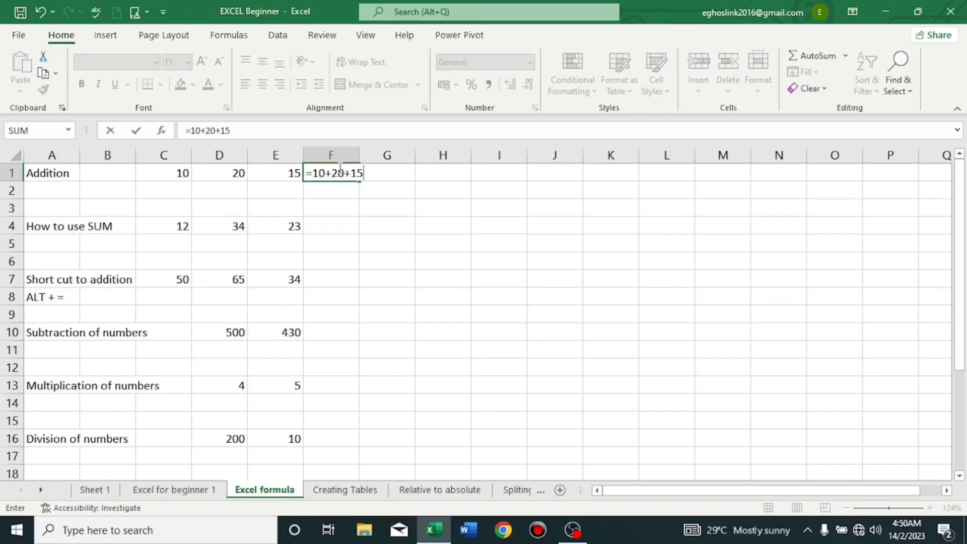
pyautogui.press('Return')
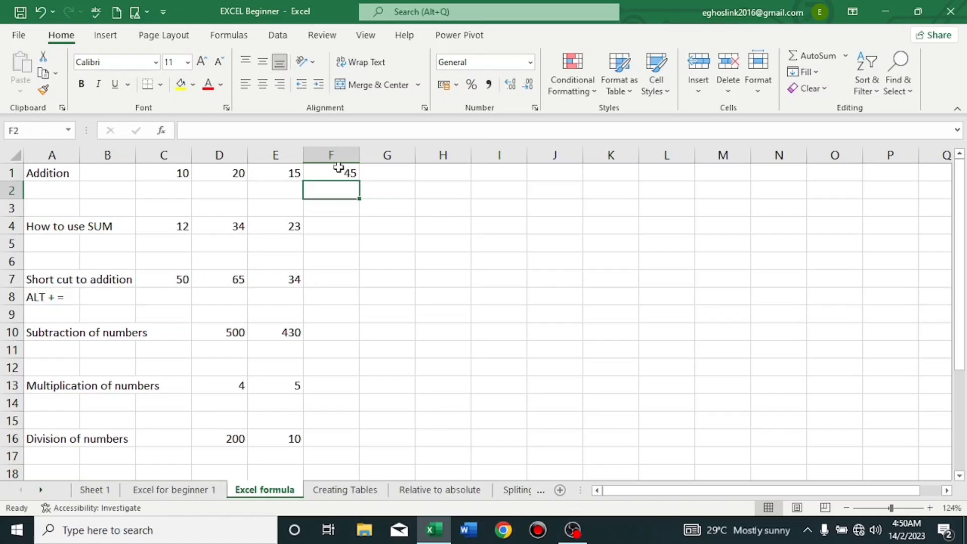
# Change the third number of the Addition row, in E1, to 20
pyautogui.click(288, 172)
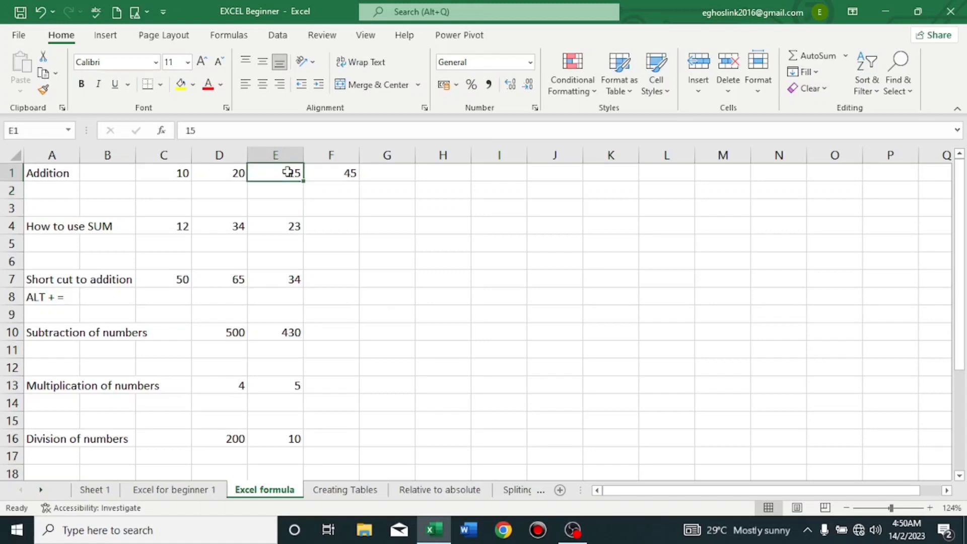
pyautogui.write('20')
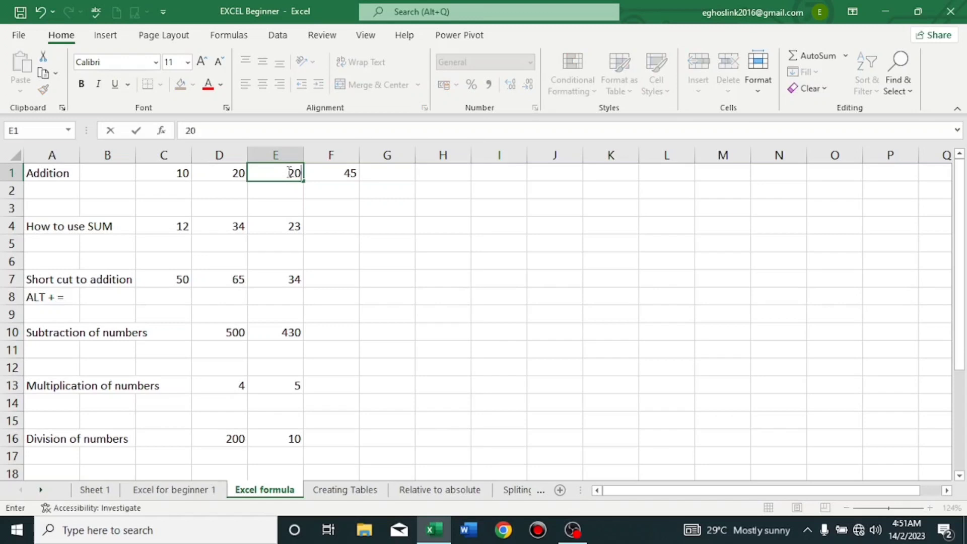
pyautogui.press('Return')
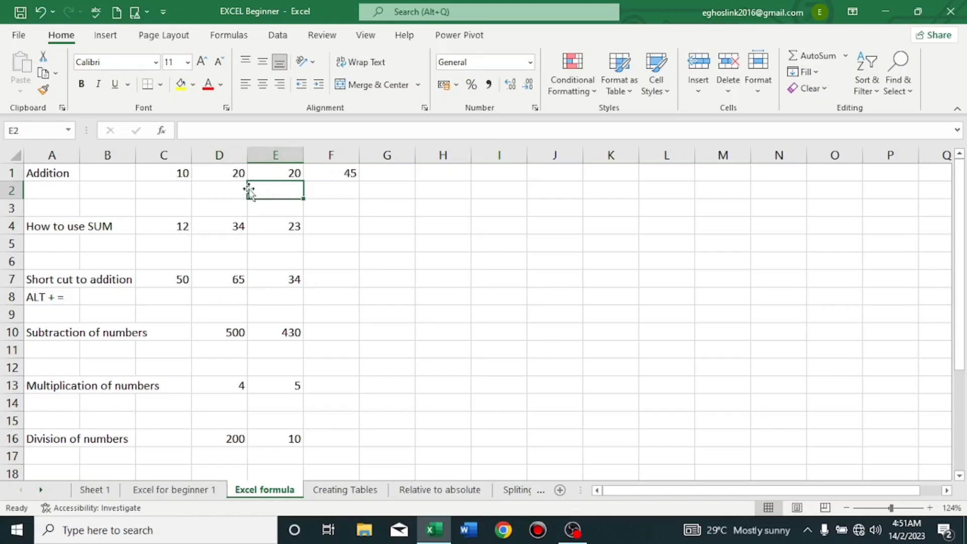
# Replace the formula in F1 of the Addition row with the cell-reference formula =C1+D1+E1
pyautogui.click(339, 174)
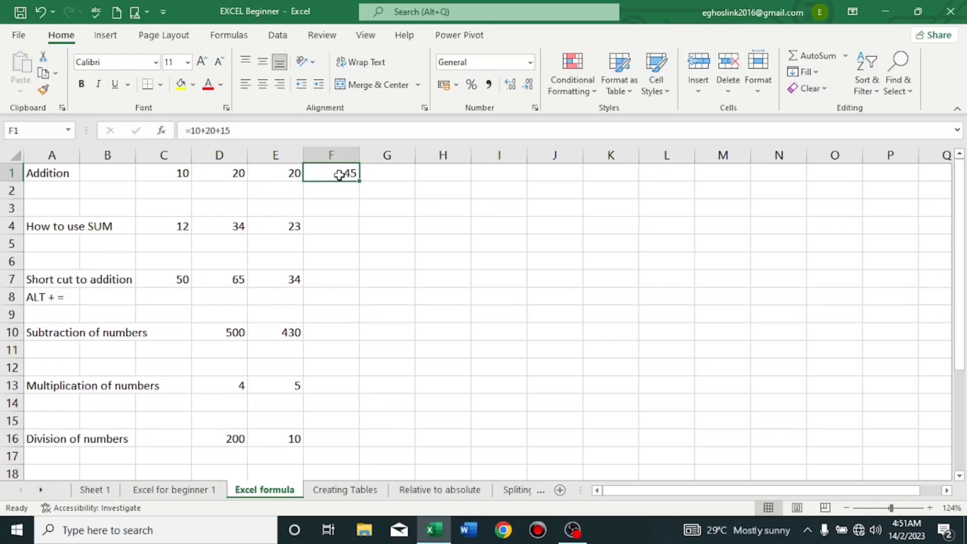
pyautogui.press('BackSpace')
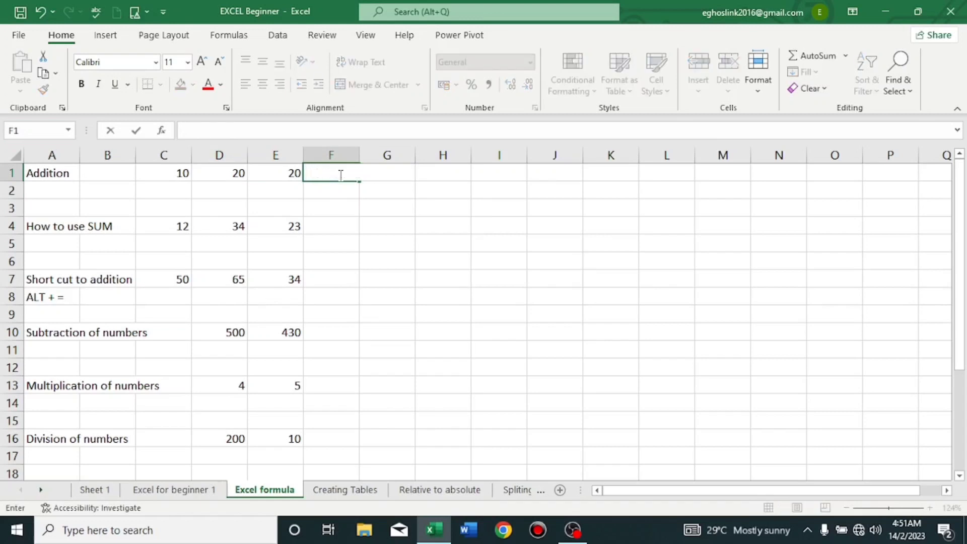
pyautogui.write('=')
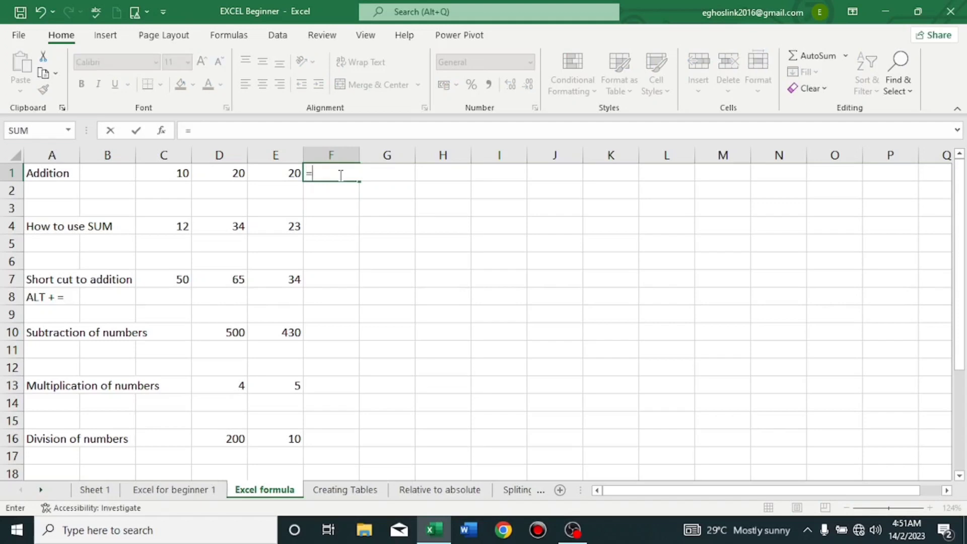
pyautogui.click(174, 170)
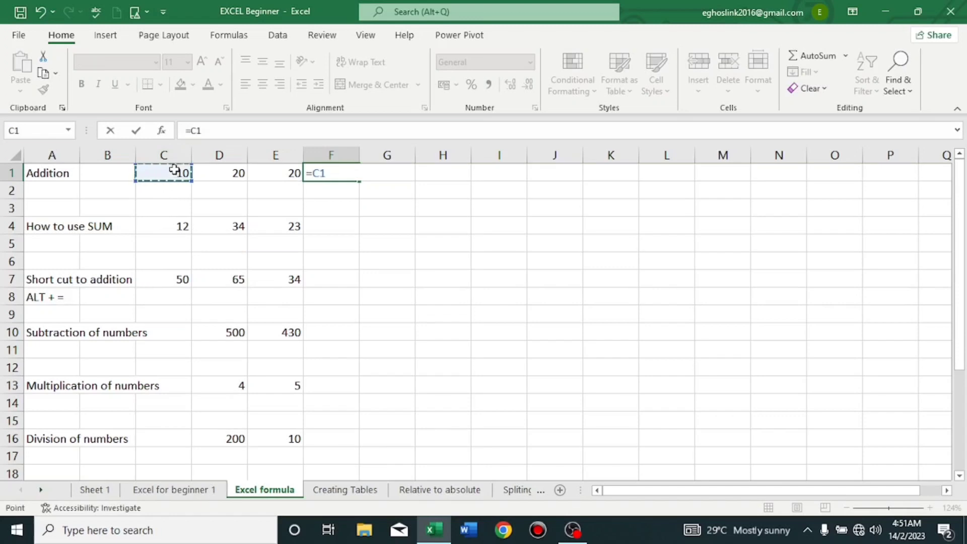
pyautogui.write('+')
pyautogui.click(216, 179)
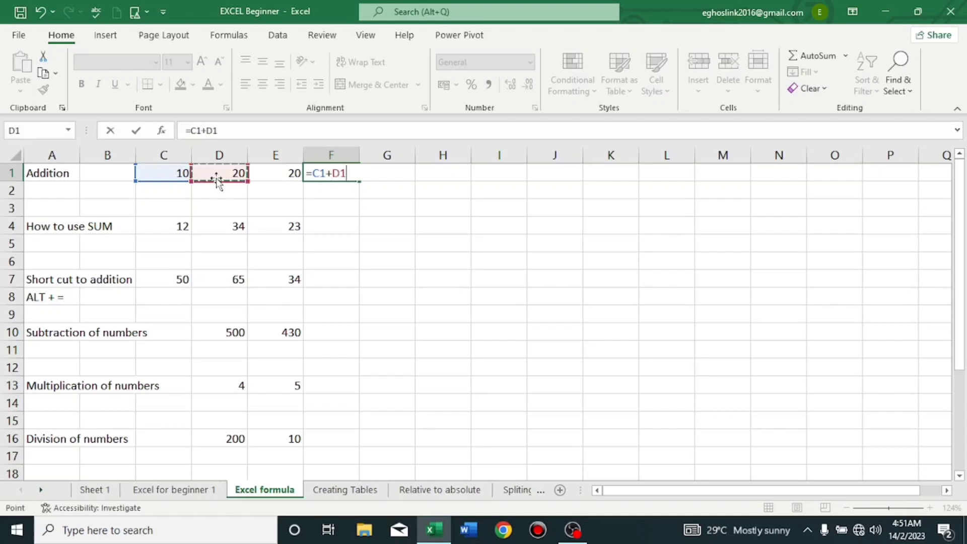
pyautogui.write('+')
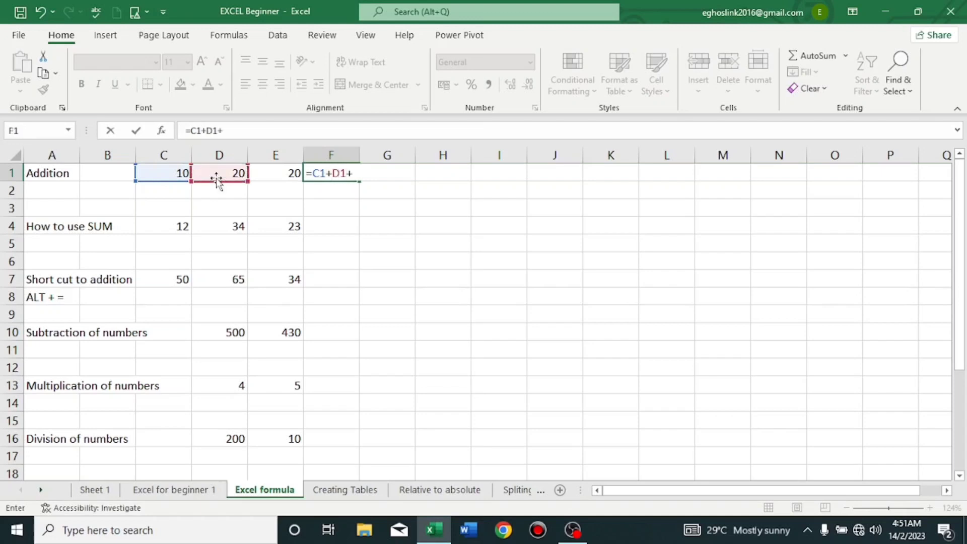
pyautogui.click(274, 169)
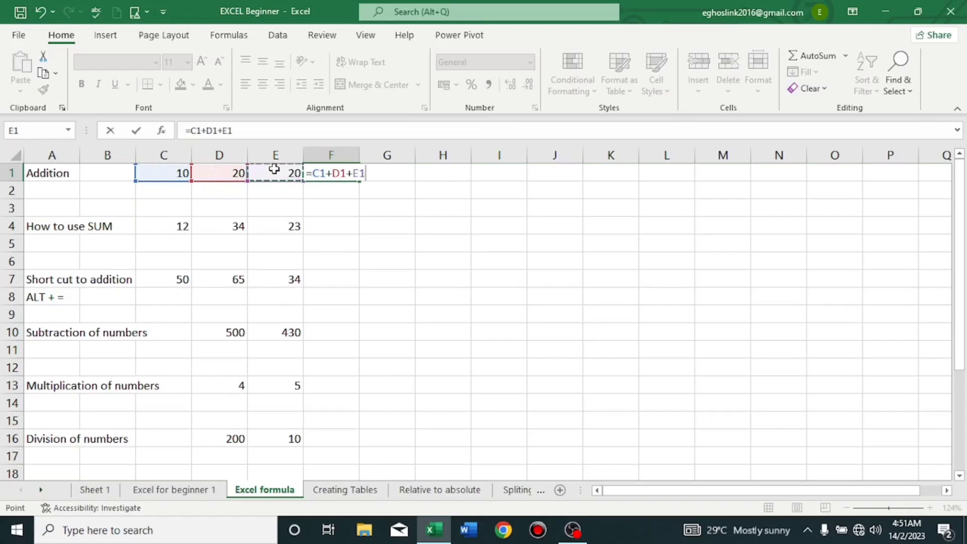
pyautogui.press('Return')
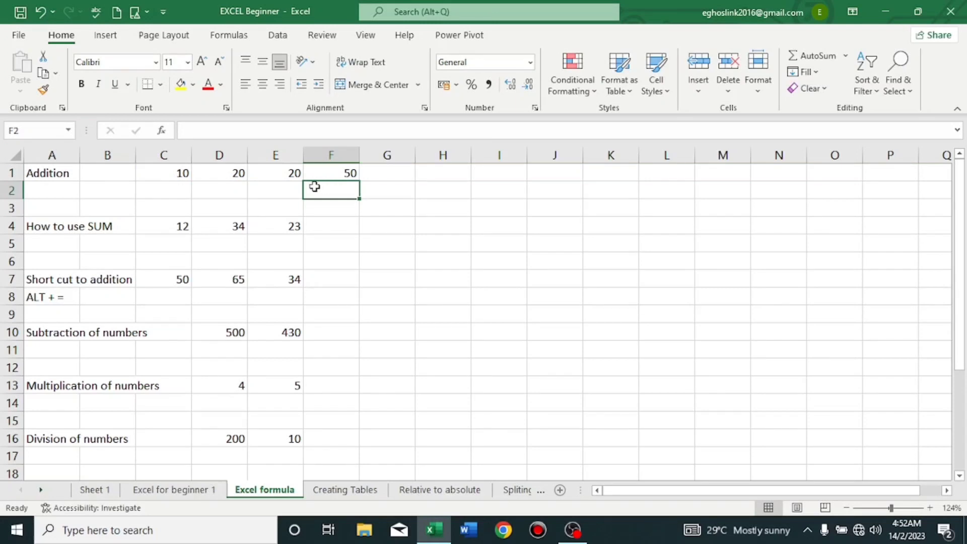
# Set the Addition row's third number in E1 to 15 to test the cell-reference formula
pyautogui.click(285, 173)
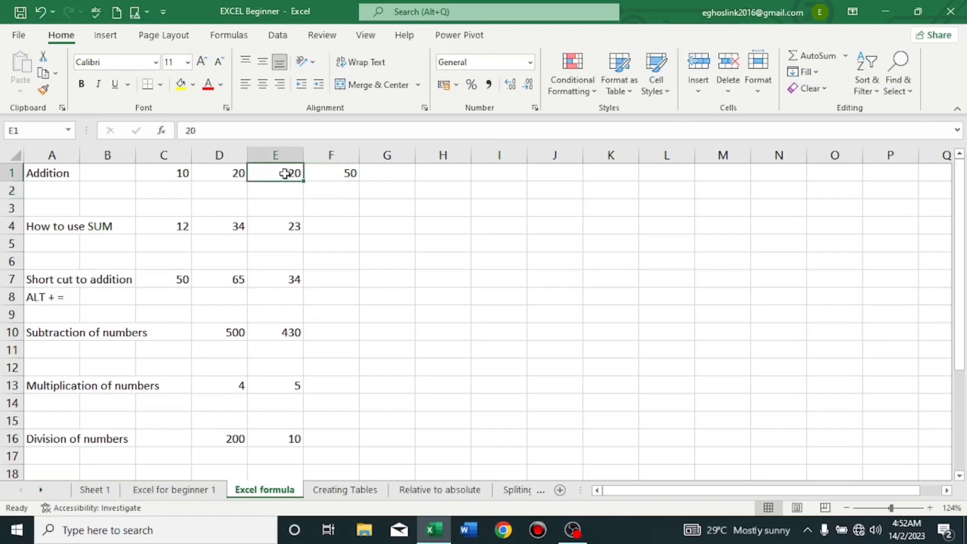
pyautogui.write('15')
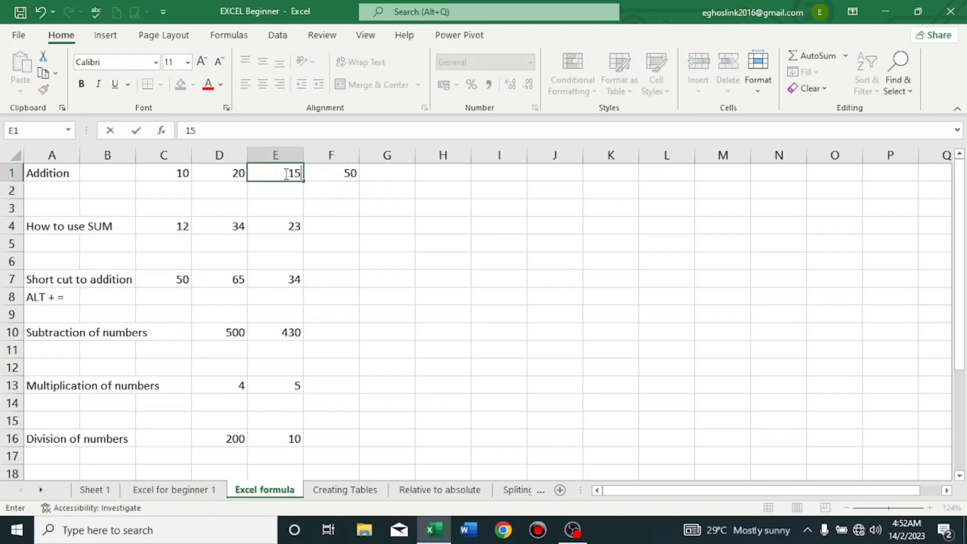
pyautogui.press('Return')
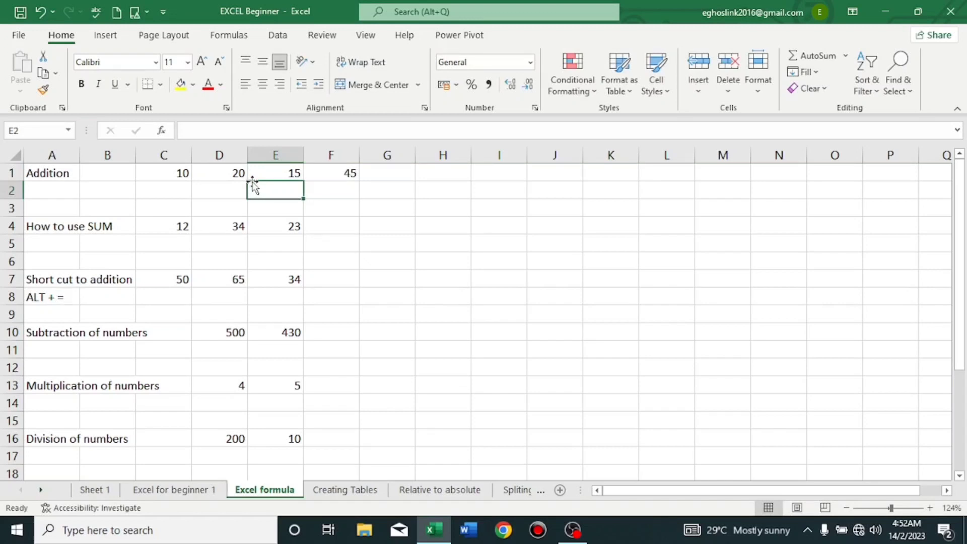
# Add up the "How to use SUM" row in F4 with the SUM function over C4:E4
pyautogui.click(314, 227)
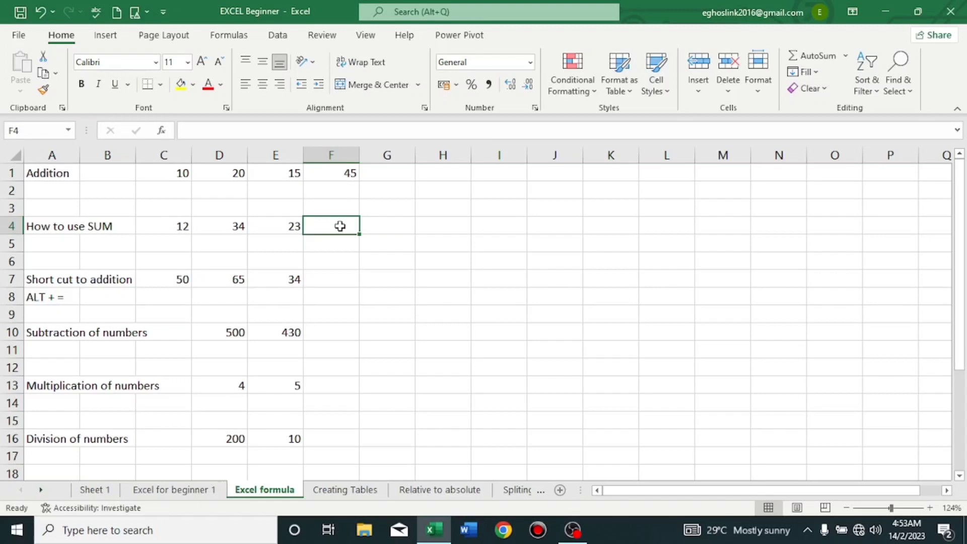
pyautogui.write('=')
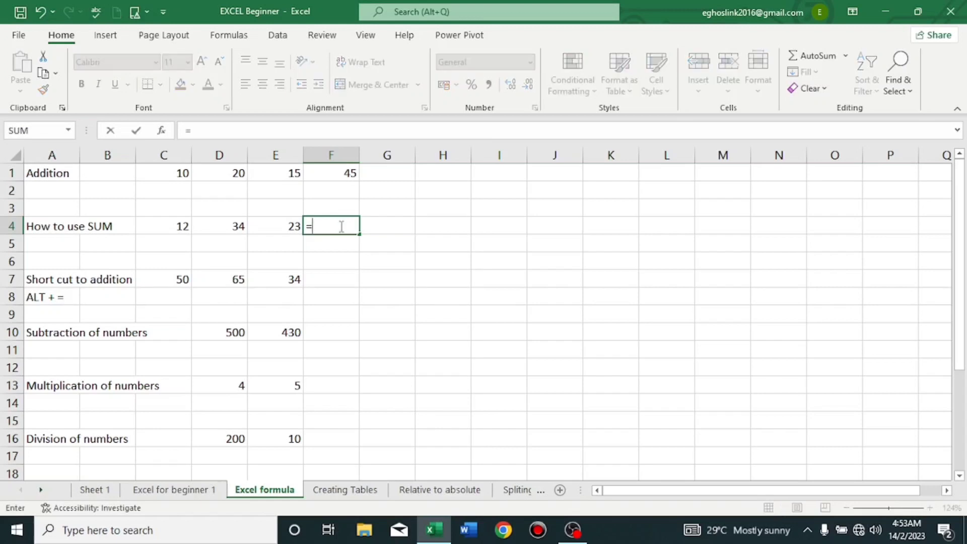
pyautogui.write('su')
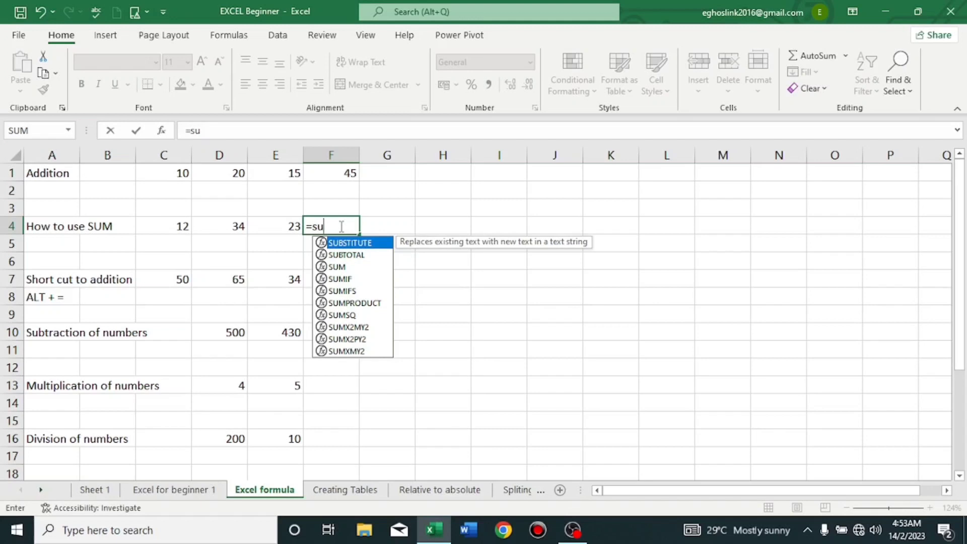
pyautogui.doubleClick(340, 266)
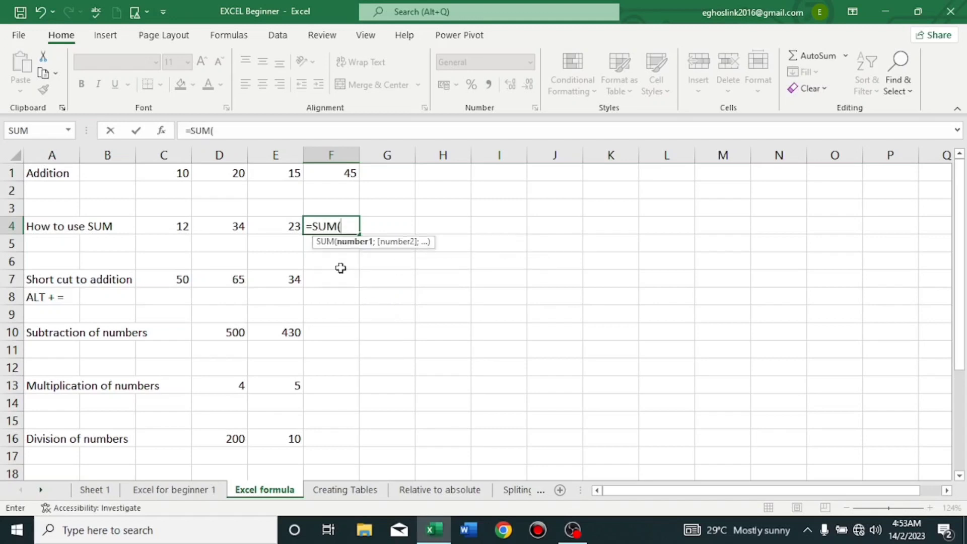
pyautogui.click(163, 227)
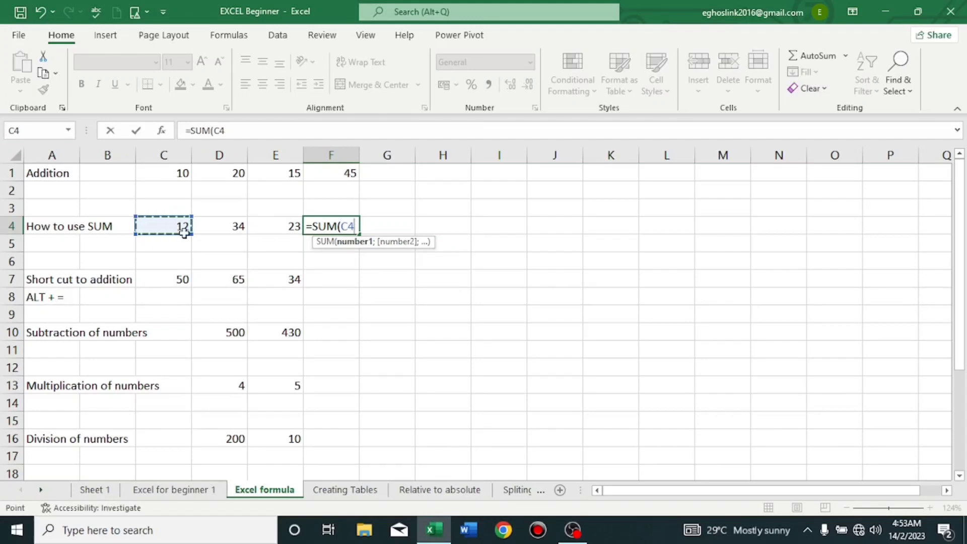
pyautogui.moveTo(184, 233); pyautogui.dragTo(258, 226)
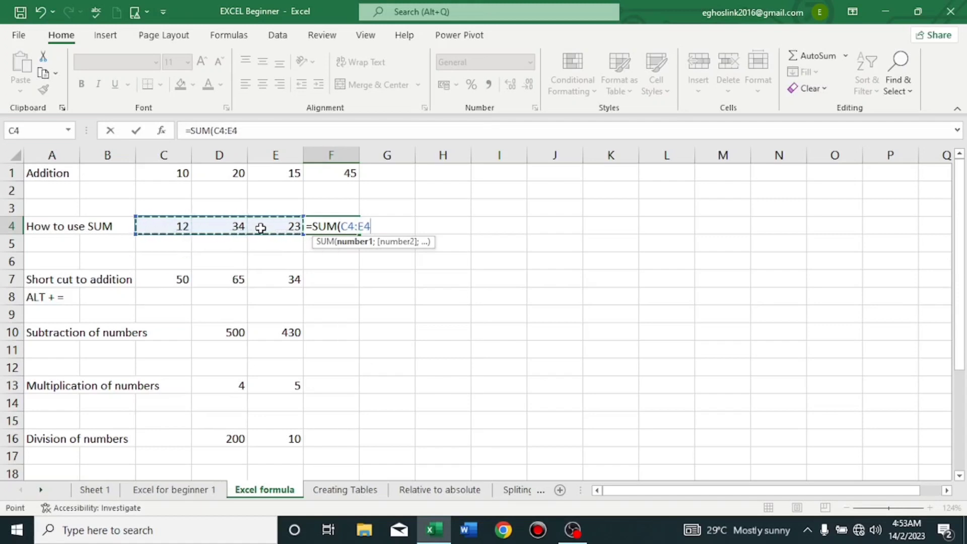
pyautogui.press('Return')
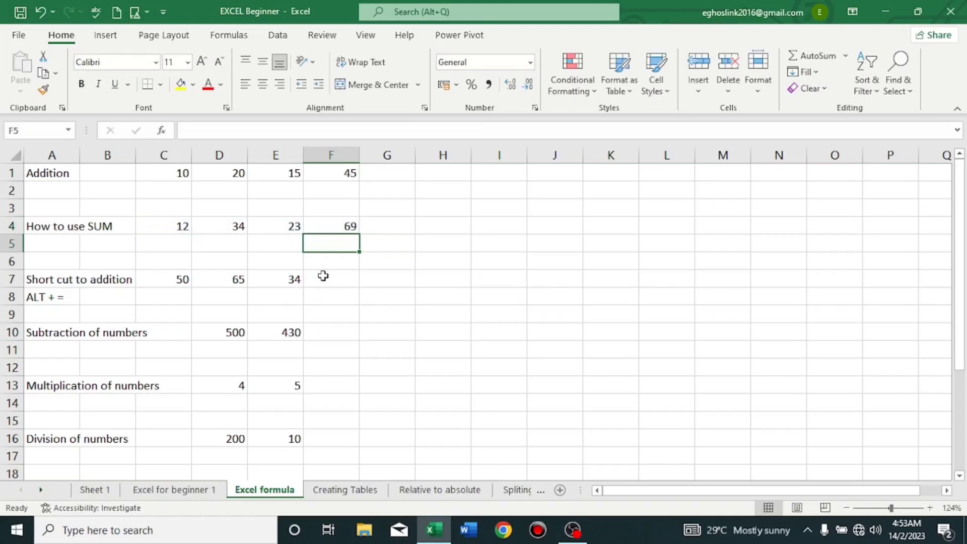
# Use the AutoSum shortcut in F7 to enter =SUM(C7:E7) for the "Short cut to addition" row
pyautogui.click(323, 276)
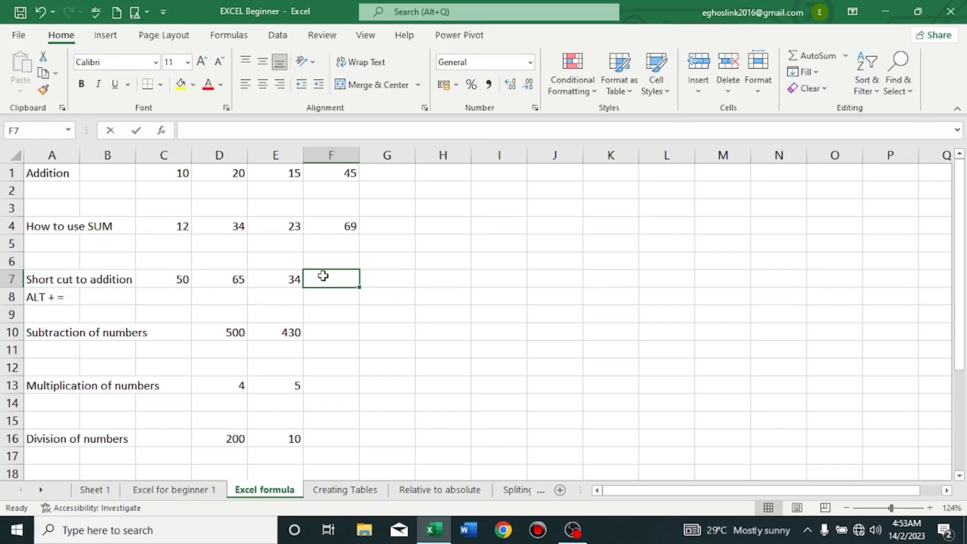
pyautogui.hotkey('alt', '=')
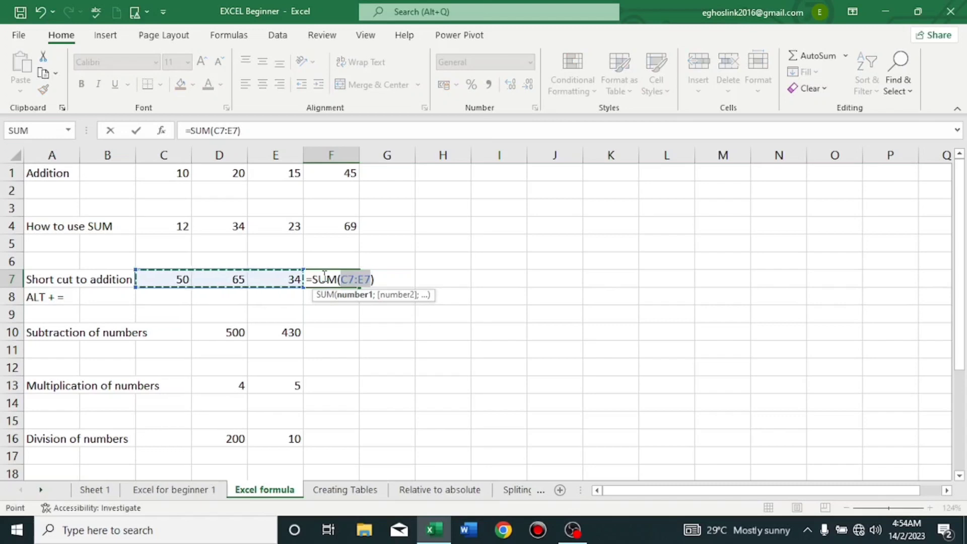
pyautogui.press('Return')
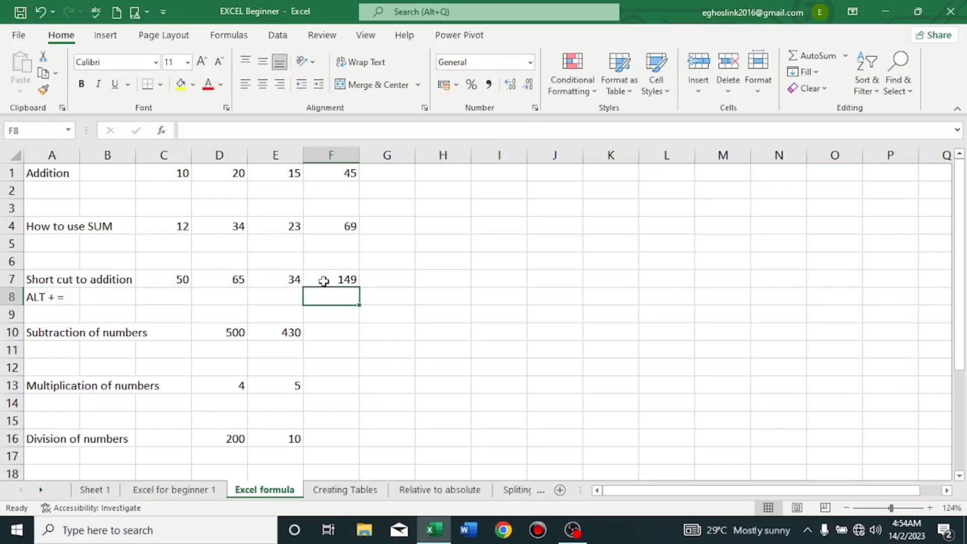
# Enter the formula =D10-E10 in F10 of the "Subtraction of numbers" row
pyautogui.click(337, 333)
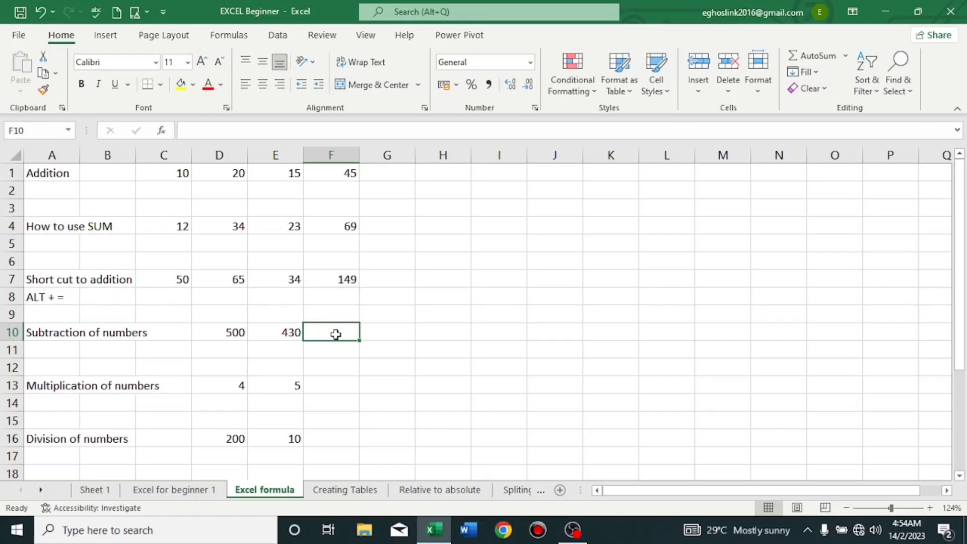
pyautogui.write('=')
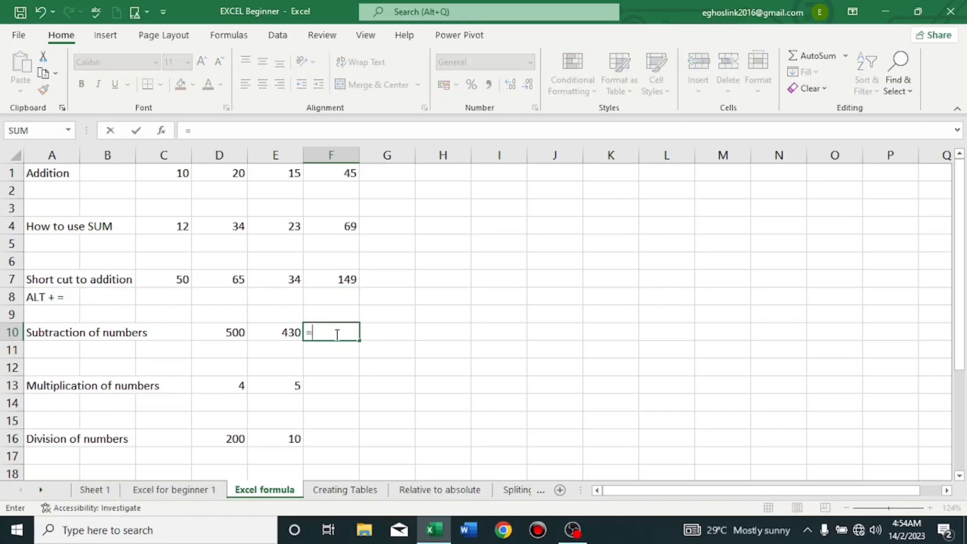
pyautogui.click(232, 335)
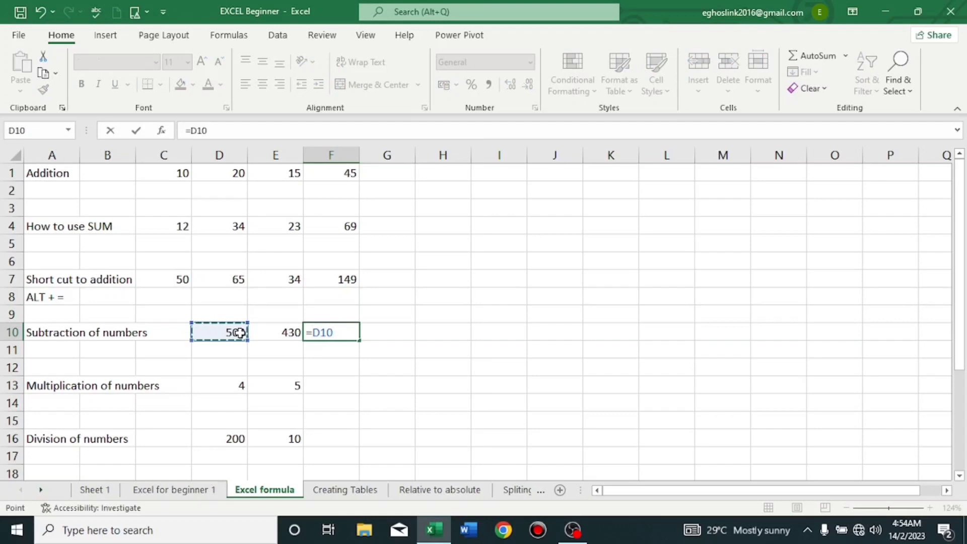
pyautogui.write('-')
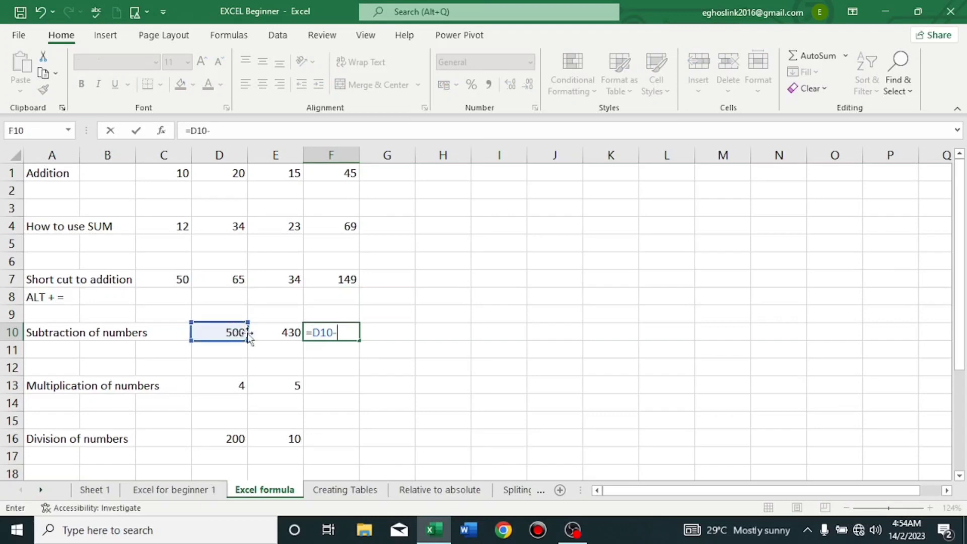
pyautogui.click(279, 332)
pyautogui.press('Return')
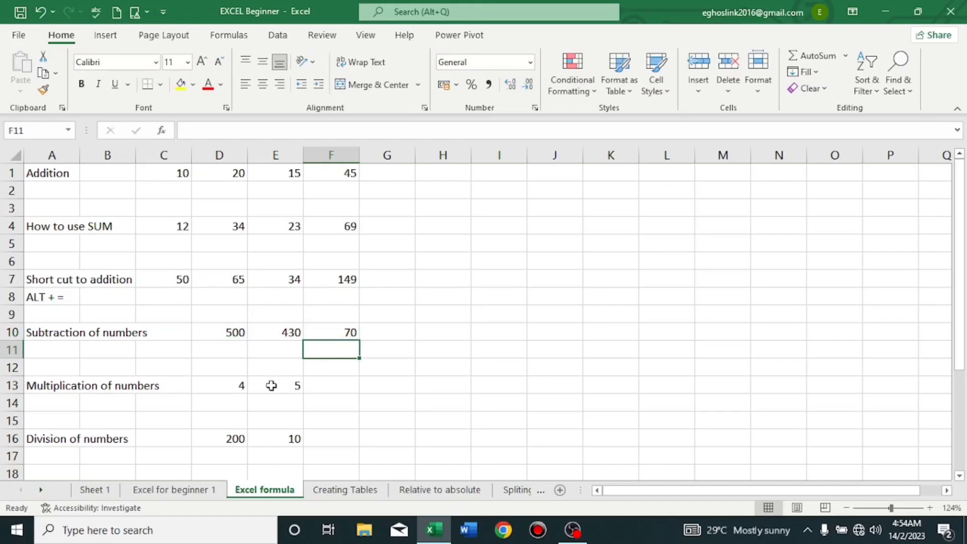
# Enter the formula =D13*E13 in F13 of the "Multiplication of numbers" row
pyautogui.press('Down')
pyautogui.click(316, 385)
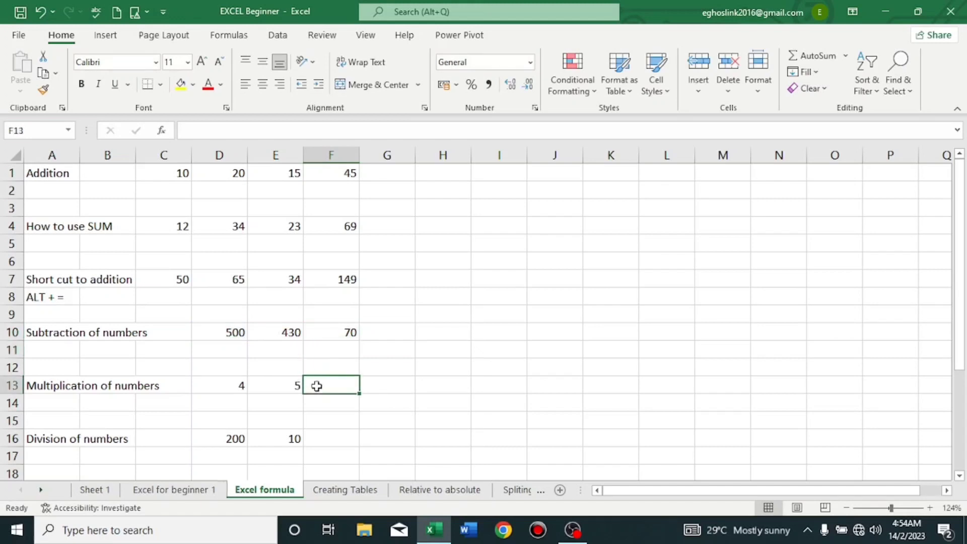
pyautogui.write('=')
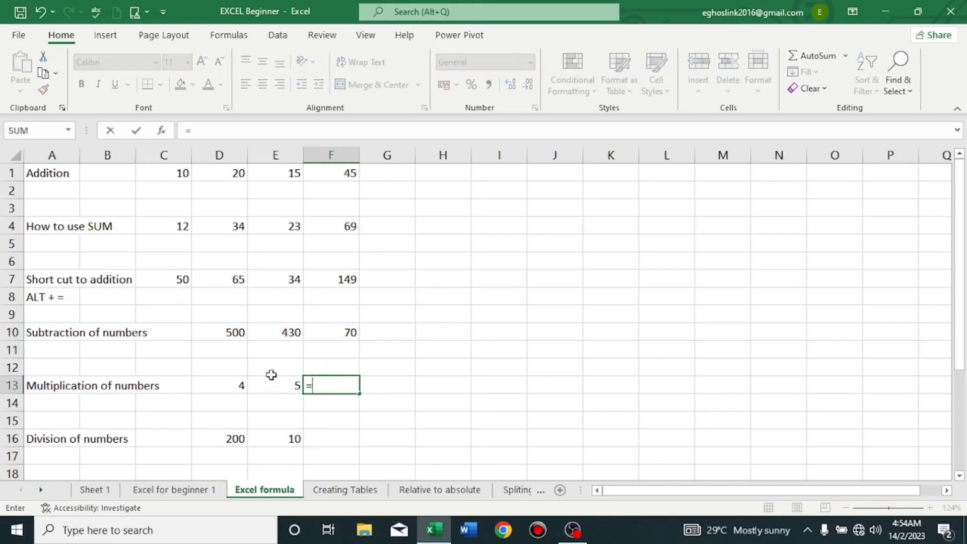
pyautogui.click(232, 383)
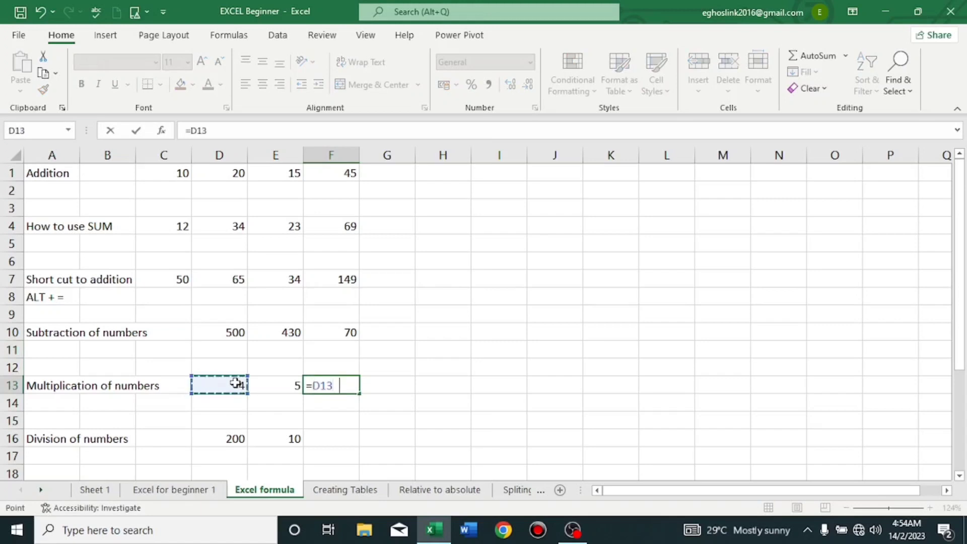
pyautogui.write('*')
pyautogui.click(256, 384)
pyautogui.press('Return')
# Enter the formula =D16/E16 in F16 of the "Division of numbers" row
pyautogui.click(316, 433)
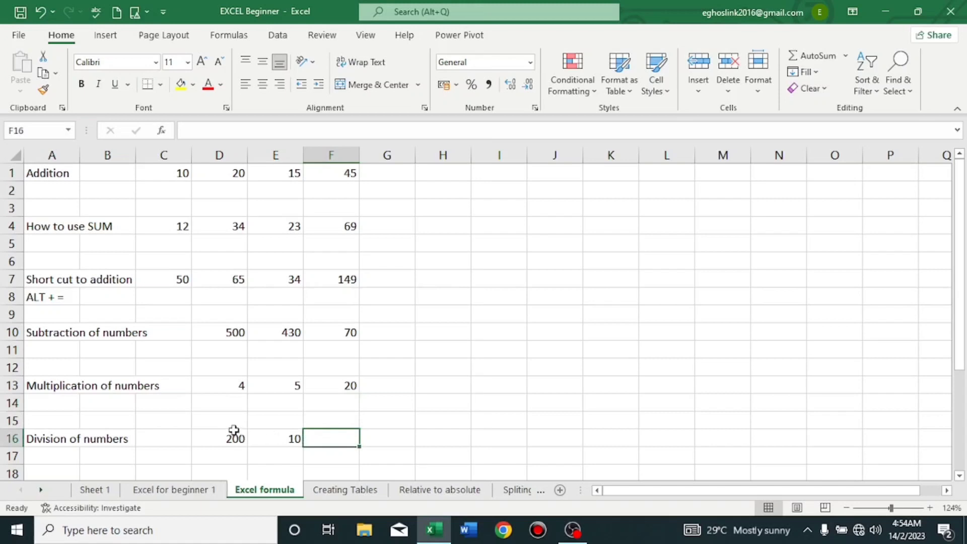
pyautogui.write('=')
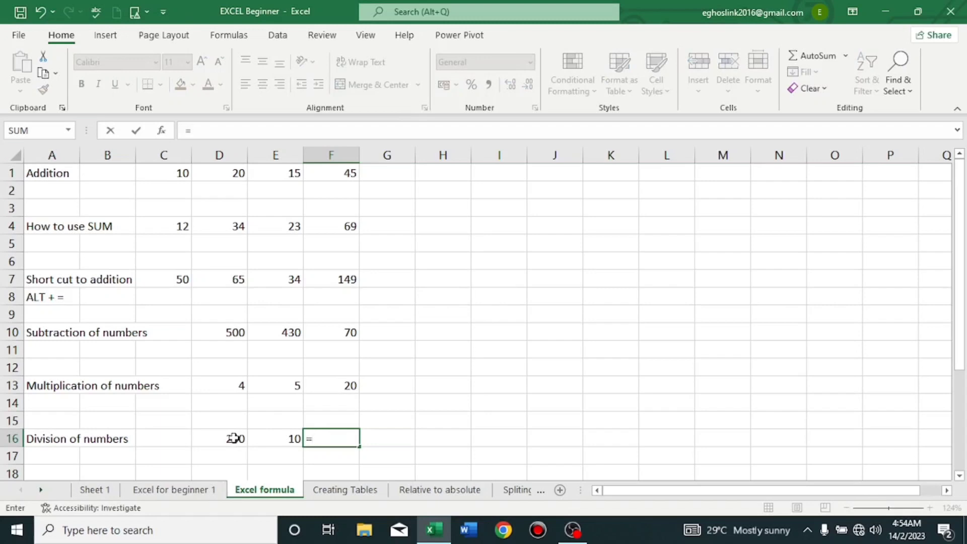
pyautogui.click(233, 437)
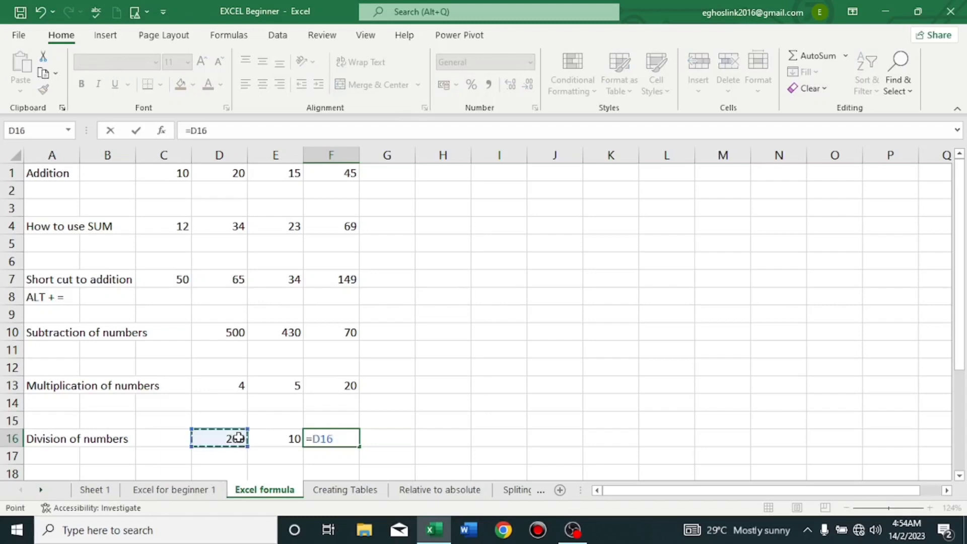
pyautogui.write('/')
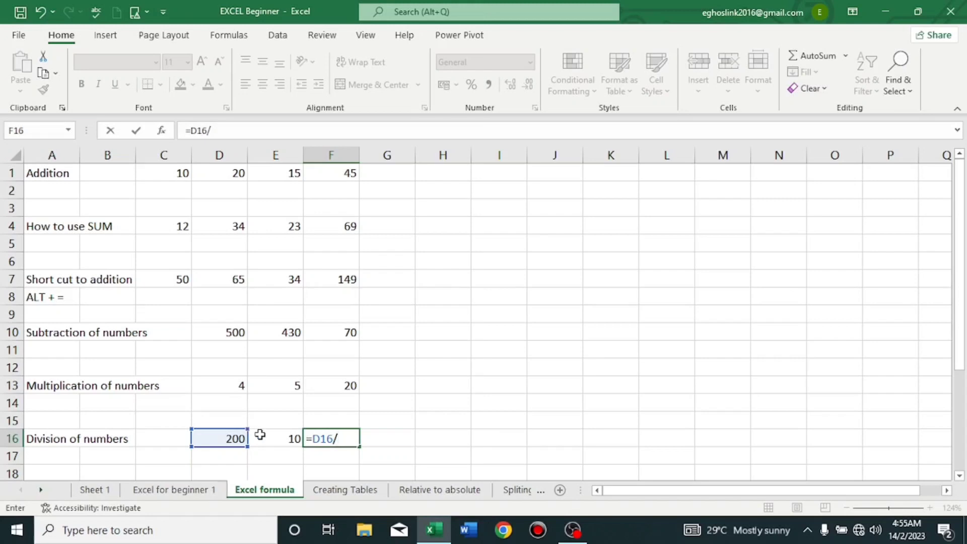
pyautogui.click(260, 434)
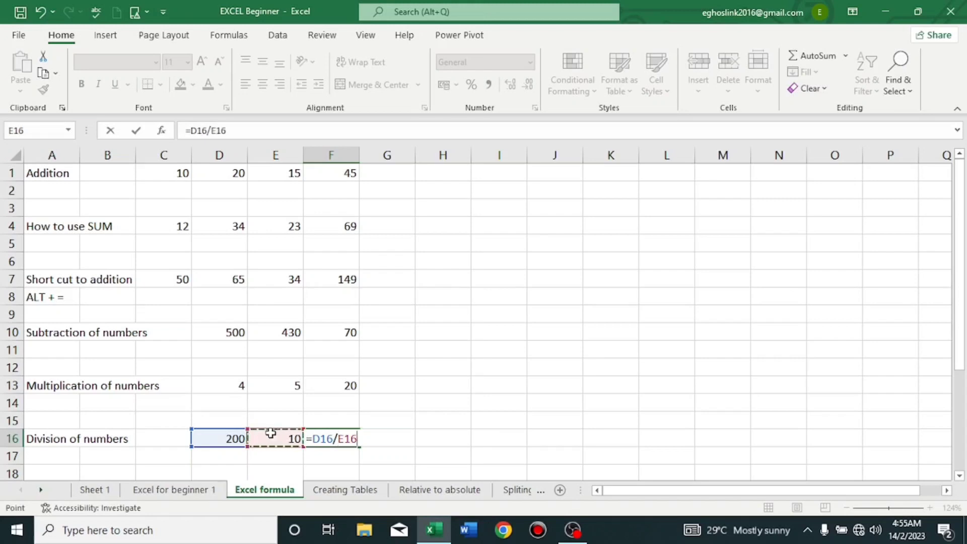
pyautogui.press('Return')
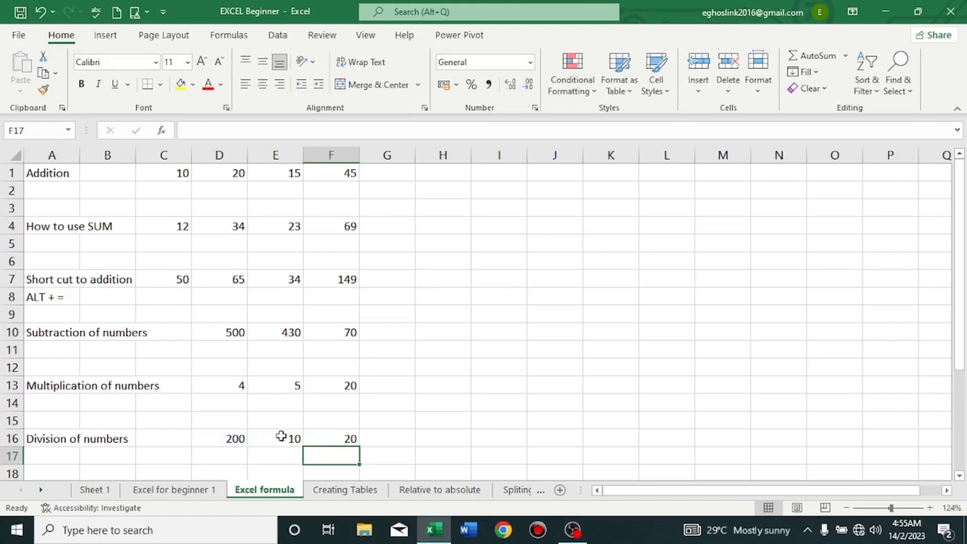
# Set the divisor in E16 of the "Division of numbers" row to 20
pyautogui.click(281, 436)
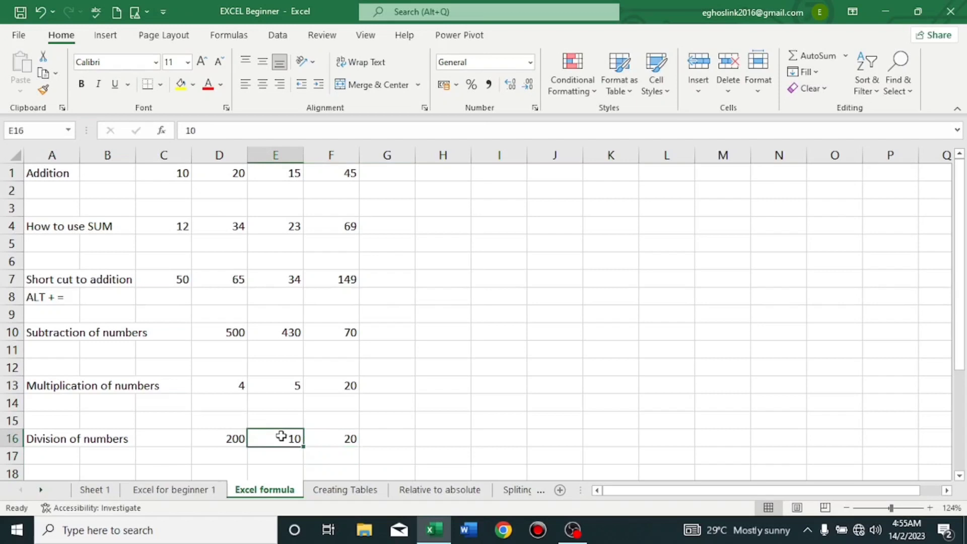
pyautogui.write('20')
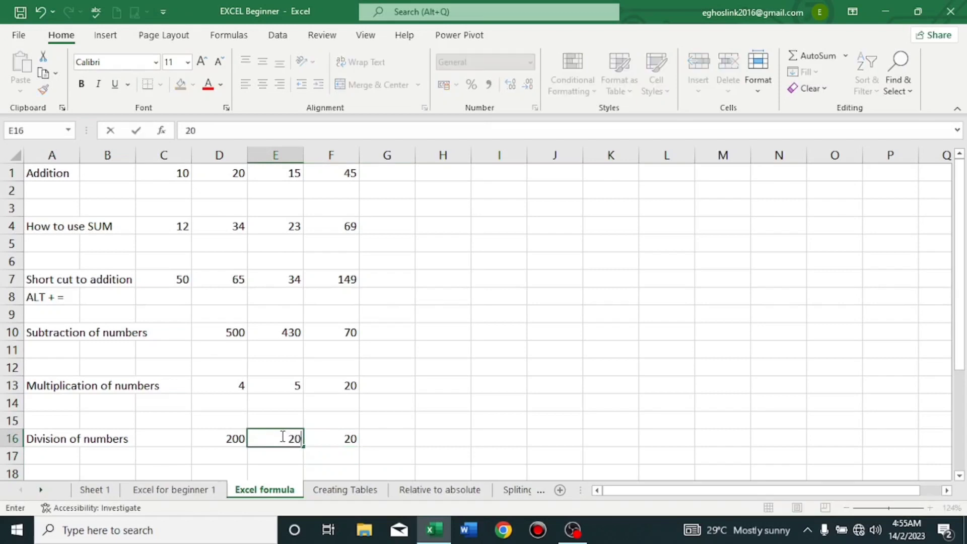
pyautogui.press('Return')
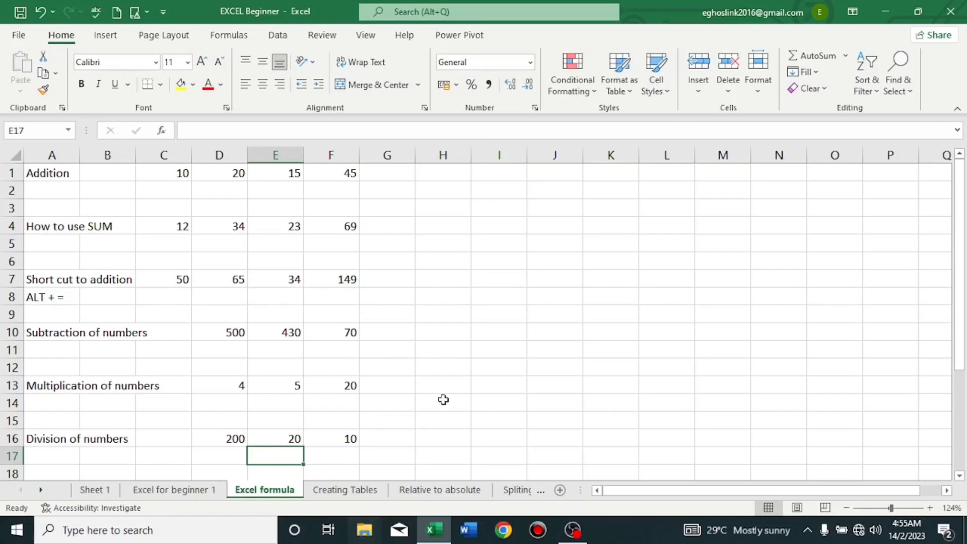
# On the Creating Tables sheet, autofit the width of column D to its "Wordwide" contents
pyautogui.click(358, 490)
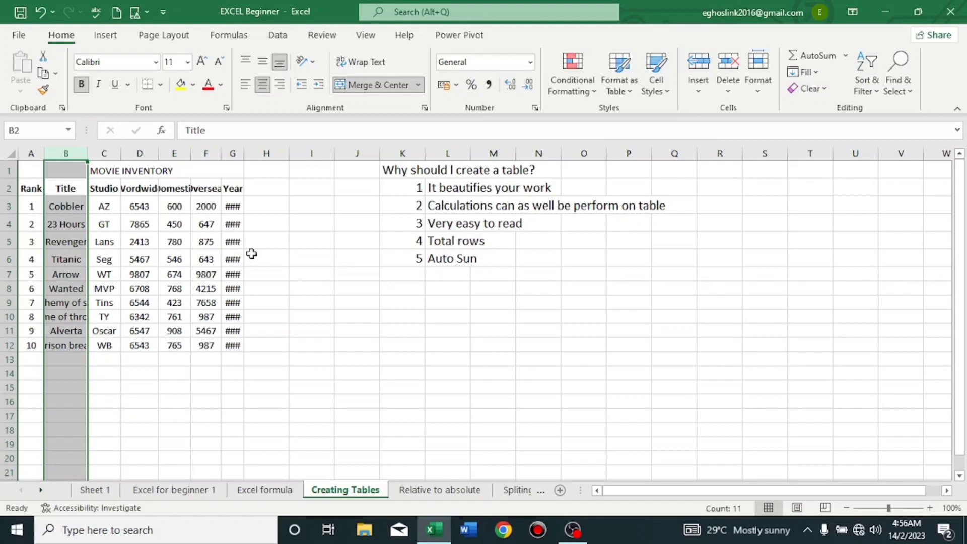
pyautogui.click(152, 236)
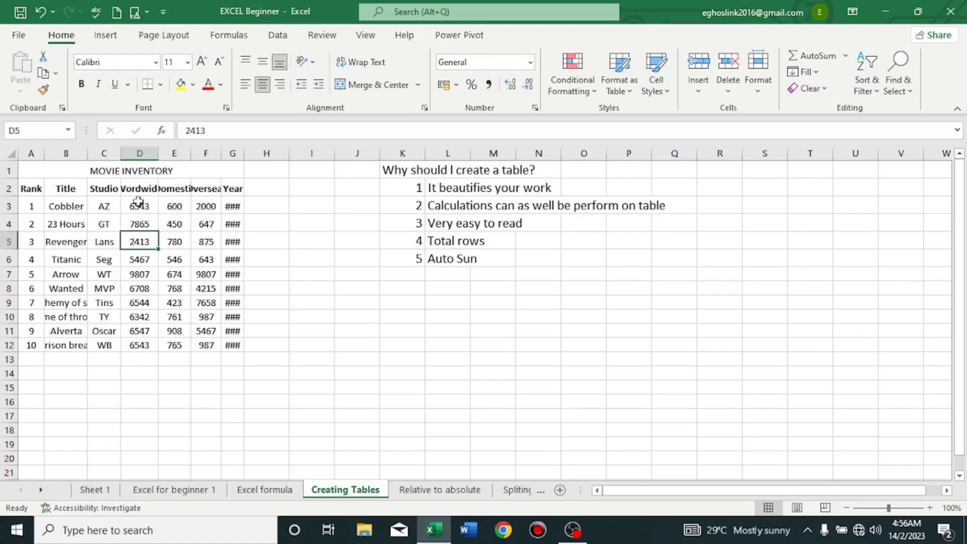
pyautogui.click(146, 150)
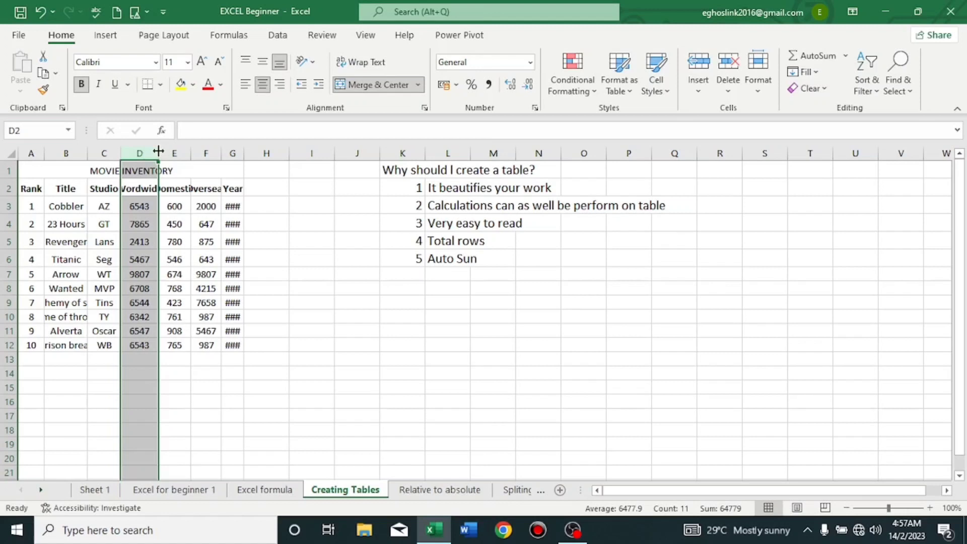
pyautogui.doubleClick(158, 151)
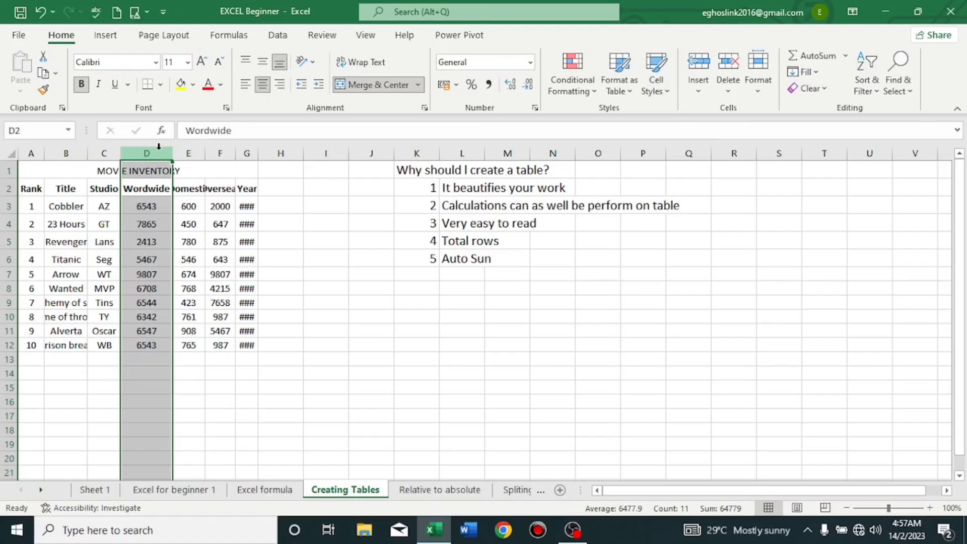
pyautogui.click(156, 190)
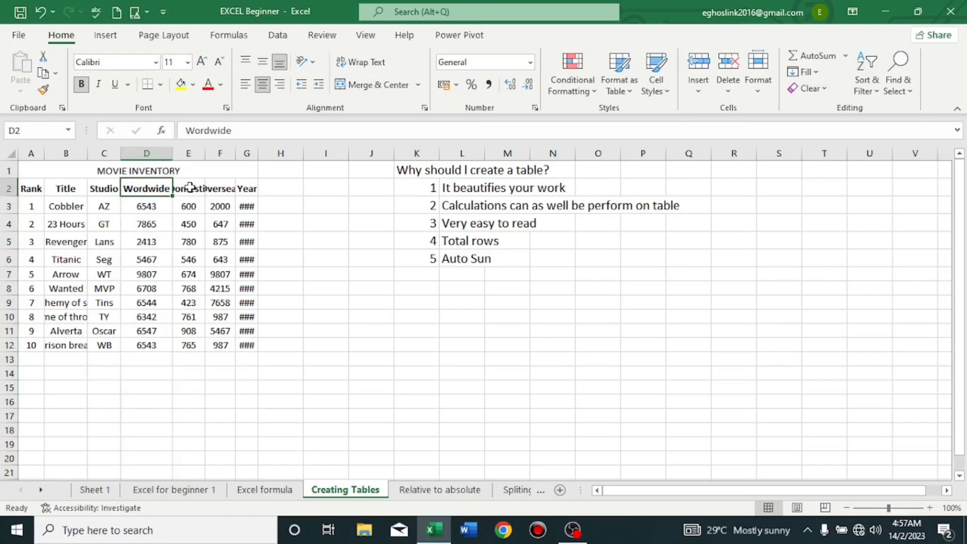
# Autofit columns D through G of the movie inventory together so their headings and years fit
pyautogui.click(140, 151)
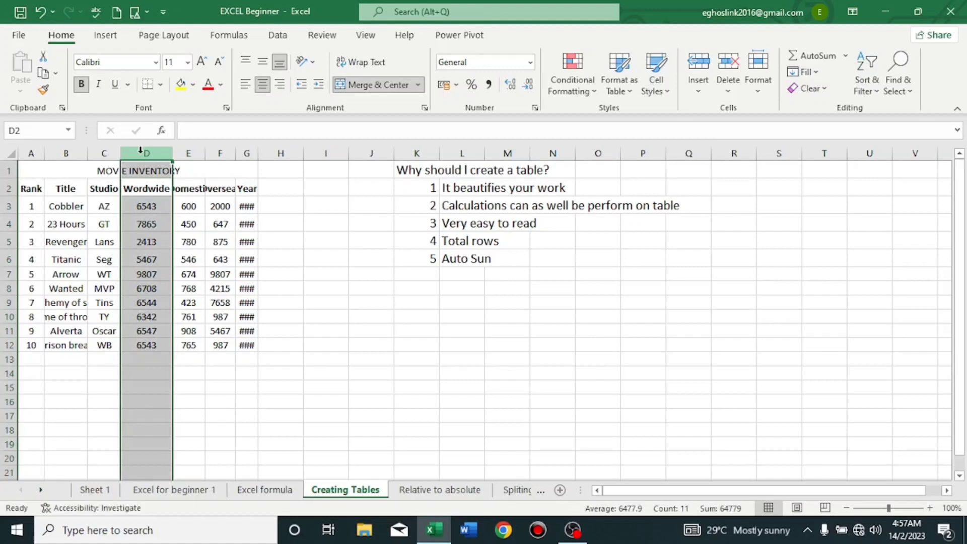
pyautogui.moveTo(162, 151); pyautogui.dragTo(255, 158)
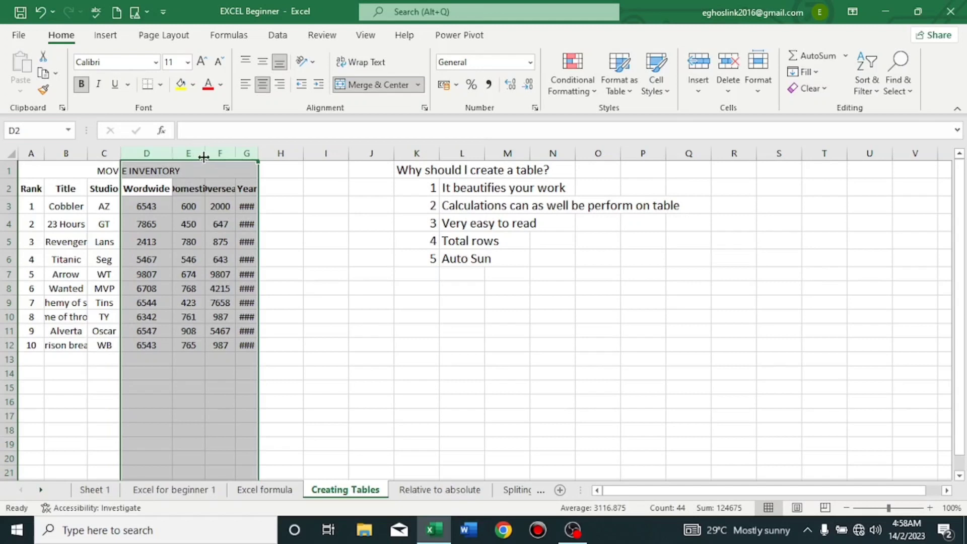
pyautogui.moveTo(206, 154); pyautogui.dragTo(206, 152)
pyautogui.doubleClick(206, 153)
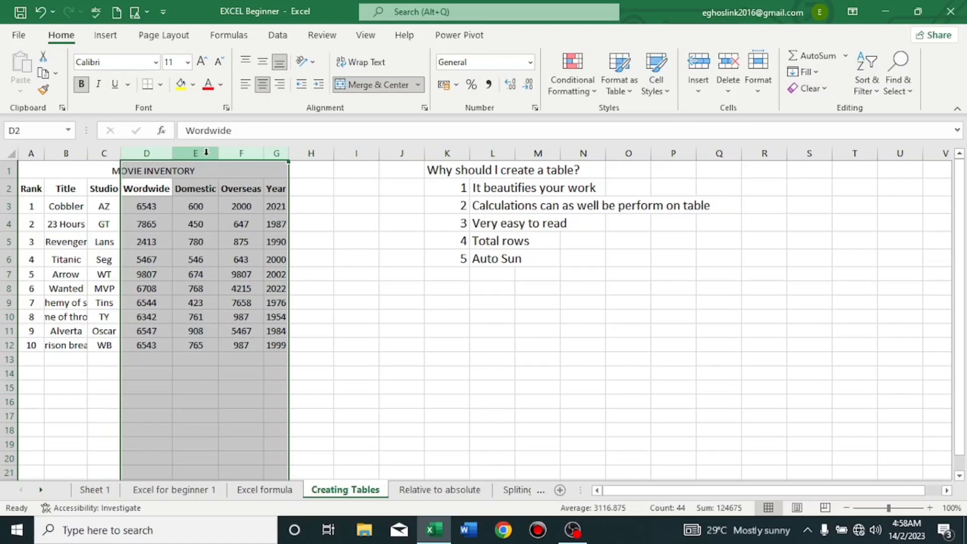
pyautogui.click(65, 243)
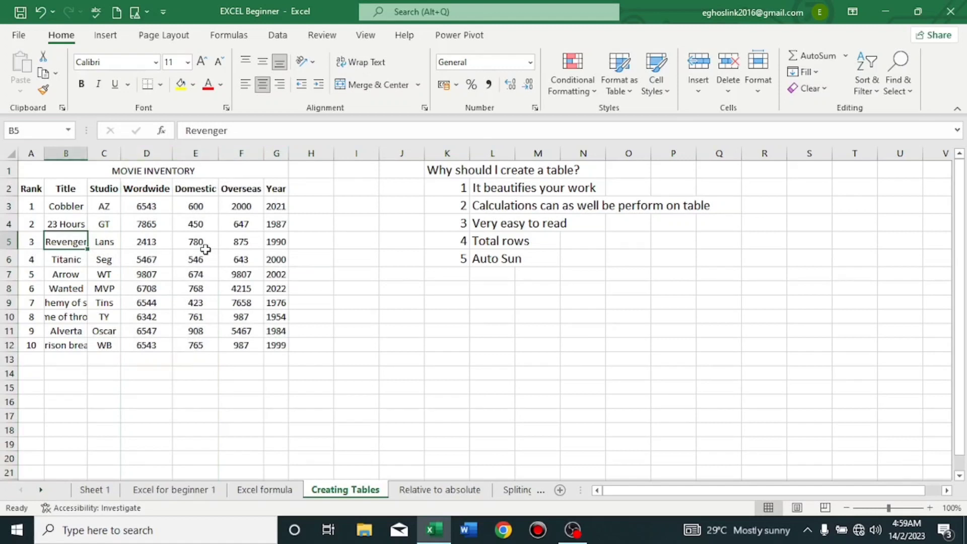
# On the Relative to absolute sheet, calculate Gross Profit in D2 with =B2-C2 and fill the formula down to D9
pyautogui.click(464, 493)
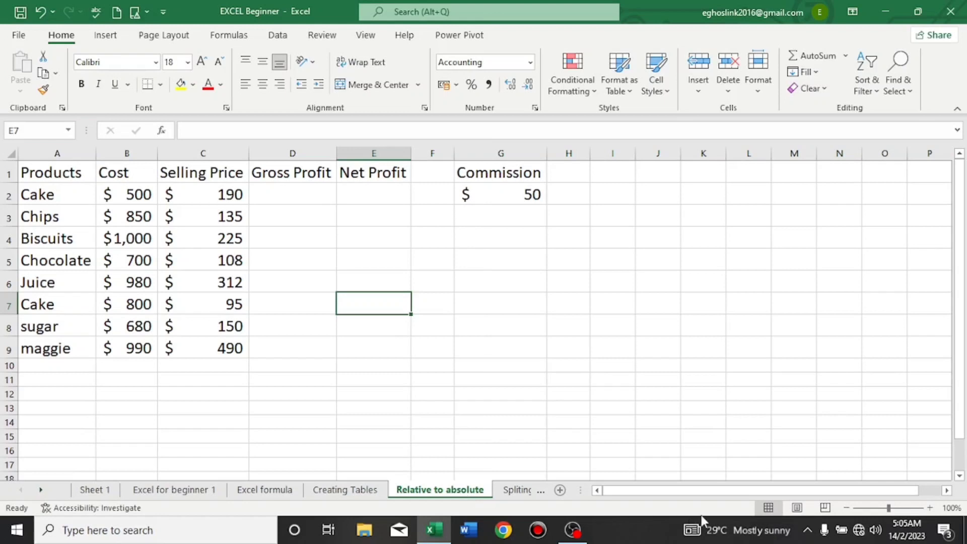
pyautogui.click(278, 191)
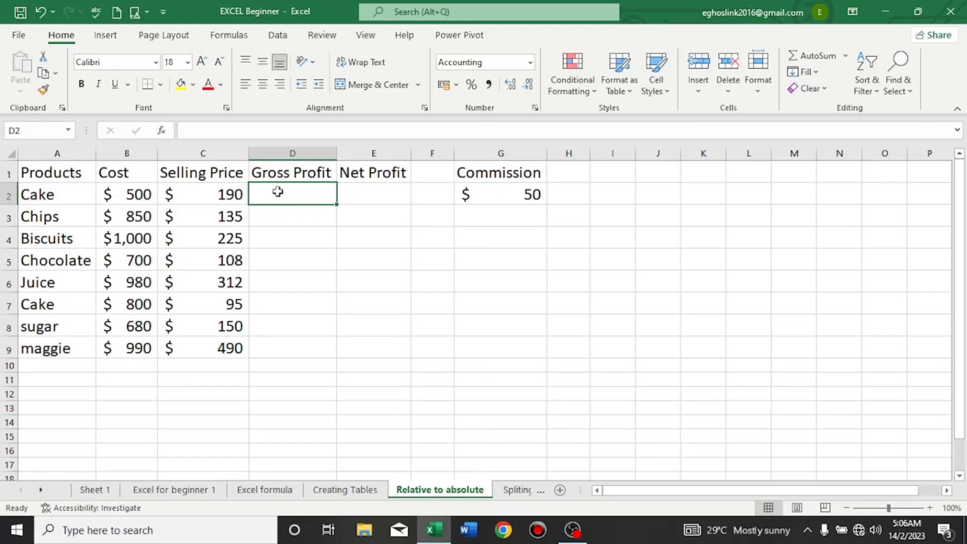
pyautogui.write('=')
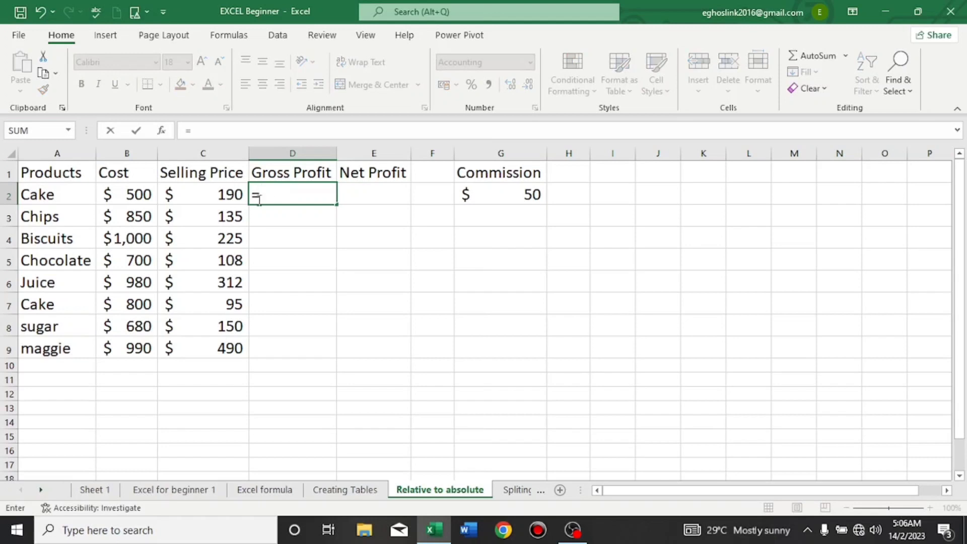
pyautogui.click(133, 195)
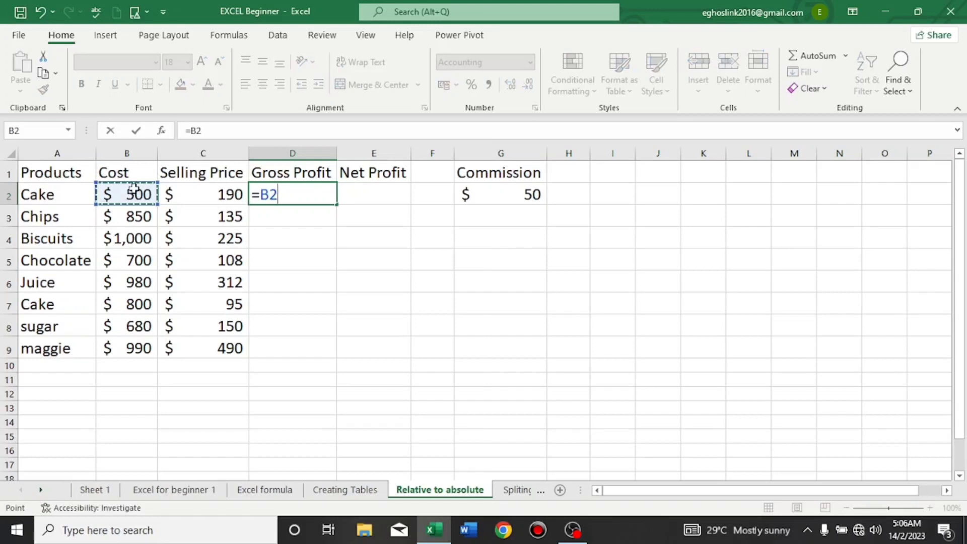
pyautogui.write('-')
pyautogui.click(228, 196)
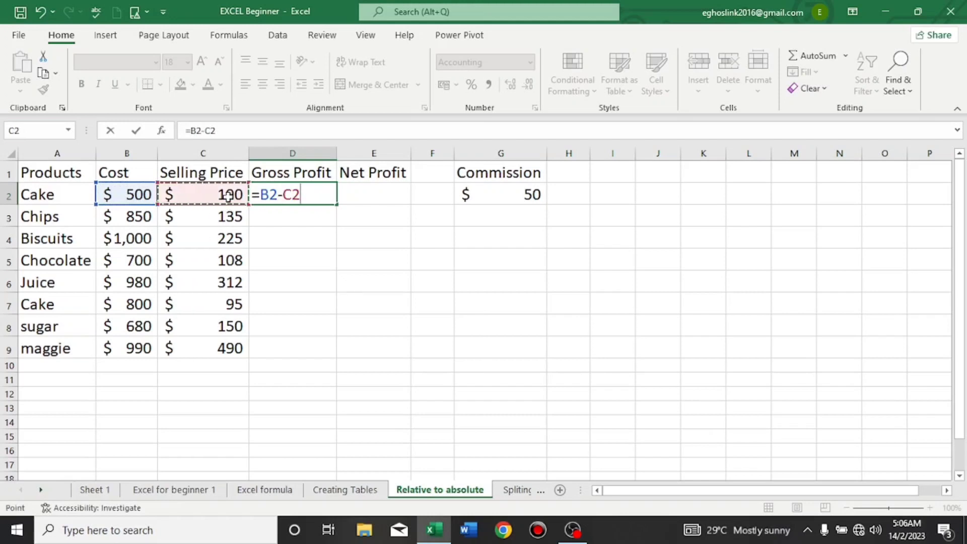
pyautogui.press('Return')
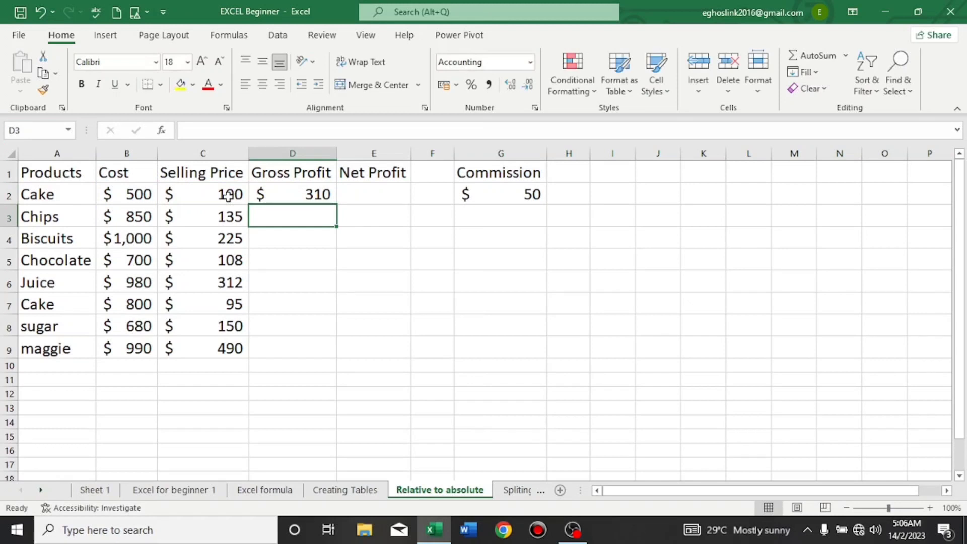
pyautogui.click(297, 194)
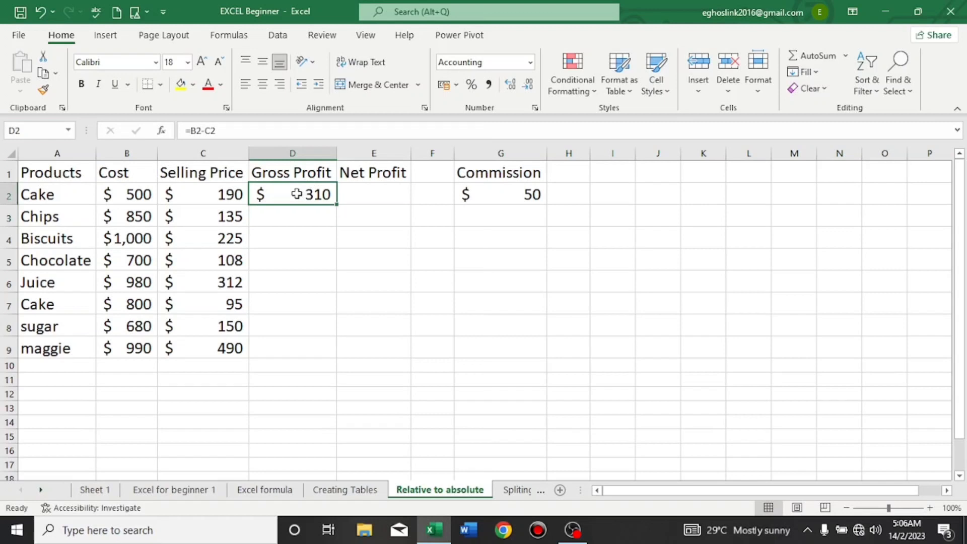
pyautogui.doubleClick(336, 205)
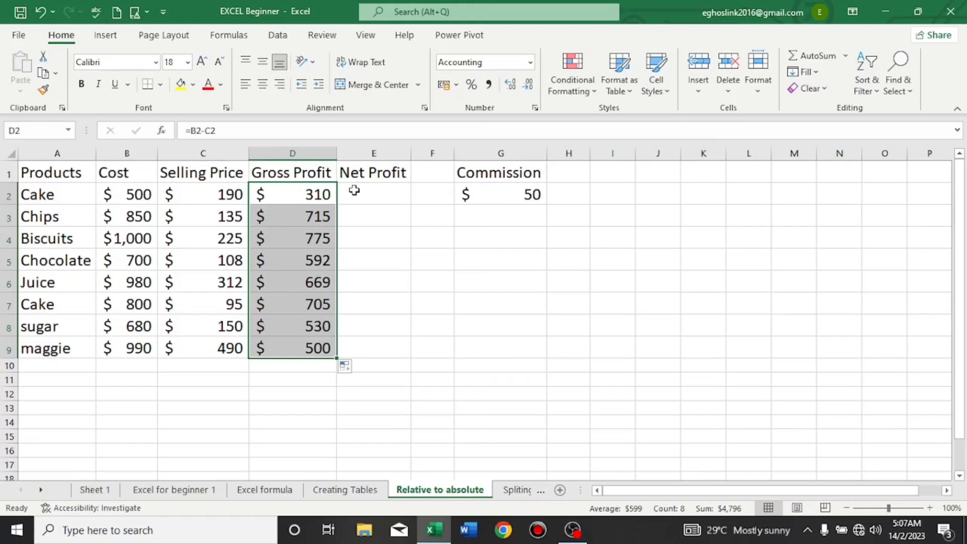
# Calculate the first product's Net Profit in E2 with =B2-C2-G2, subtracting the commission as well, and reselect E2
pyautogui.click(354, 190)
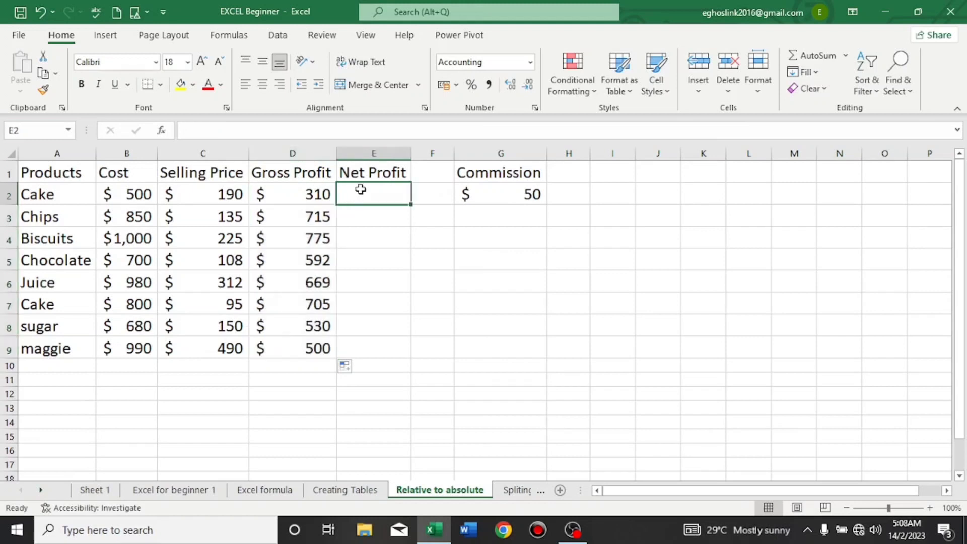
pyautogui.write('=')
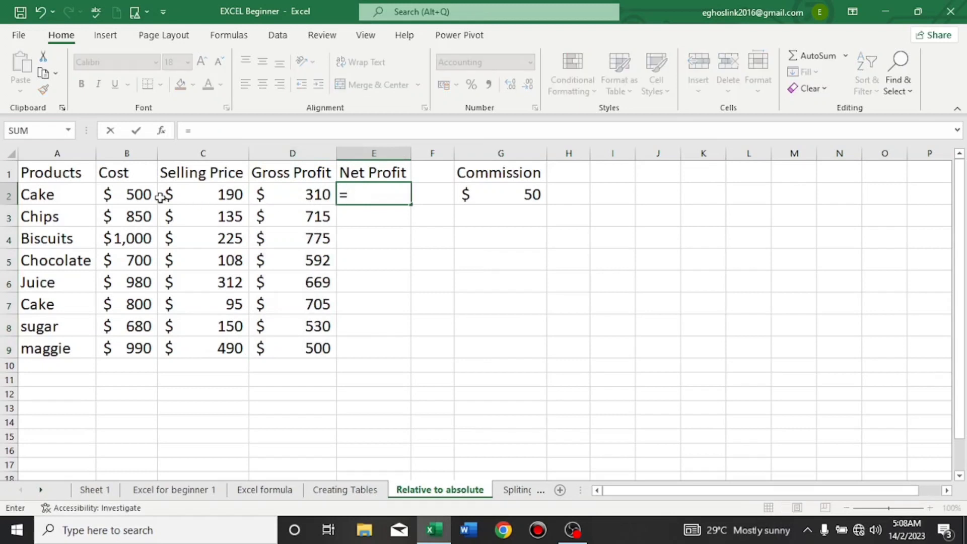
pyautogui.click(135, 194)
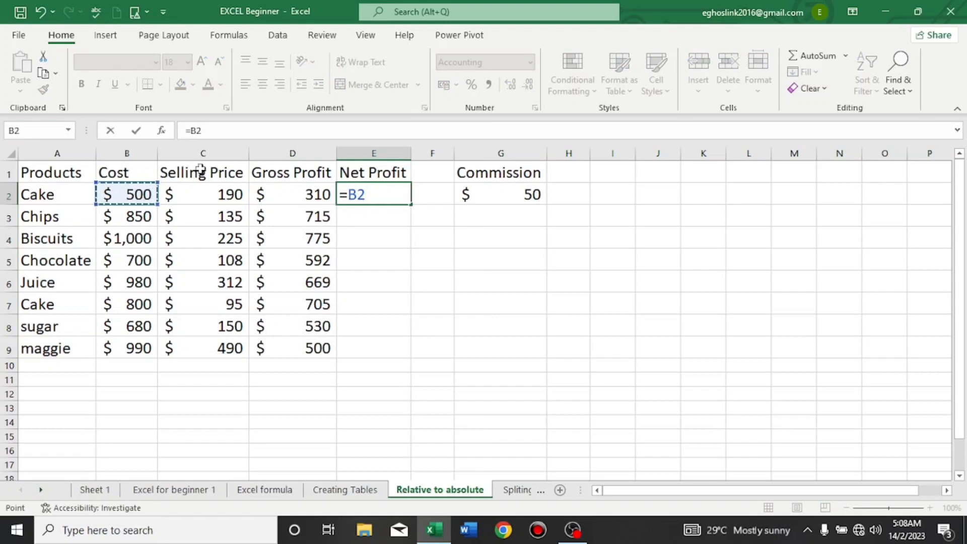
pyautogui.write('-')
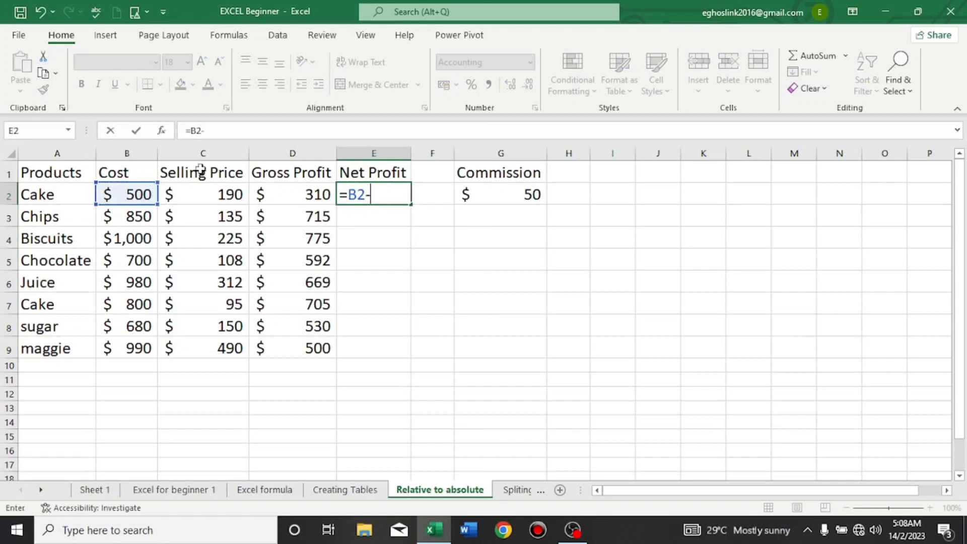
pyautogui.click(237, 196)
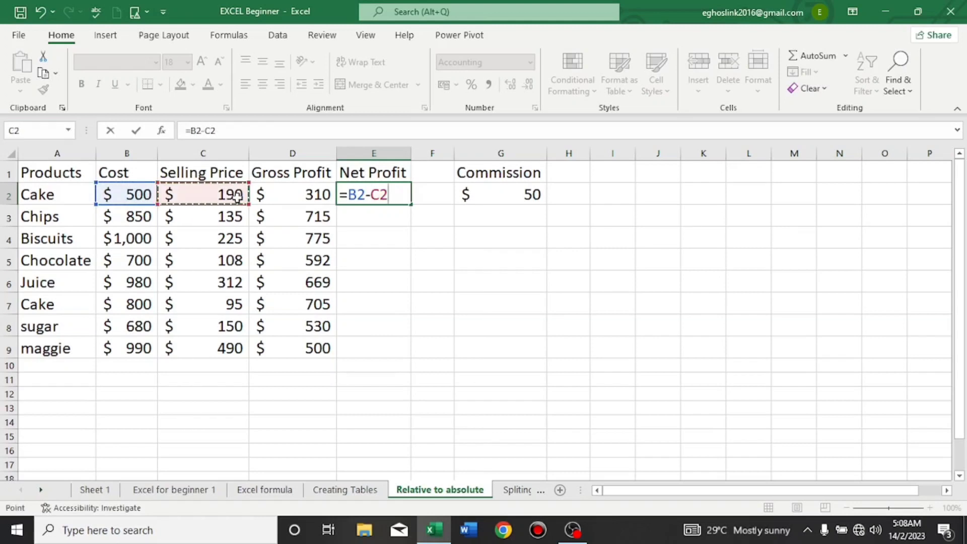
pyautogui.write('-')
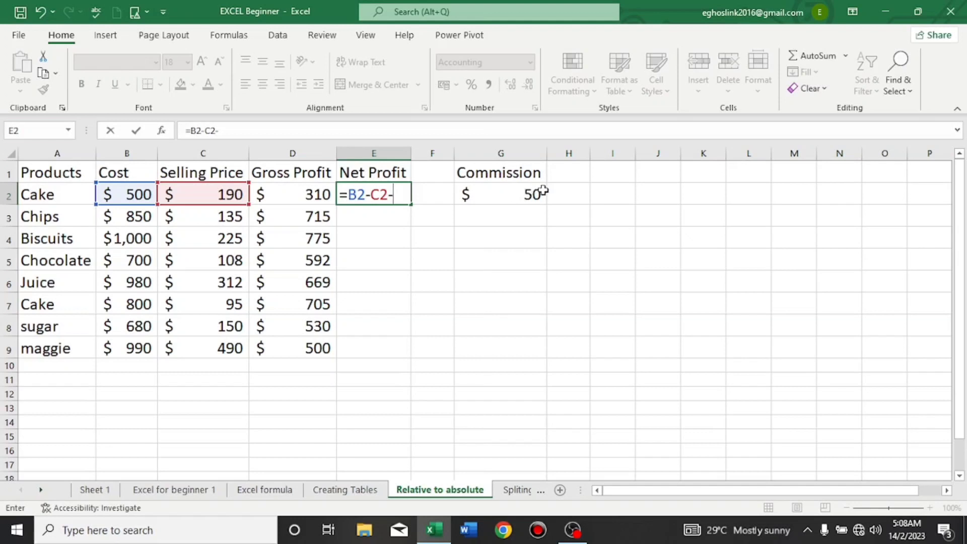
pyautogui.click(523, 190)
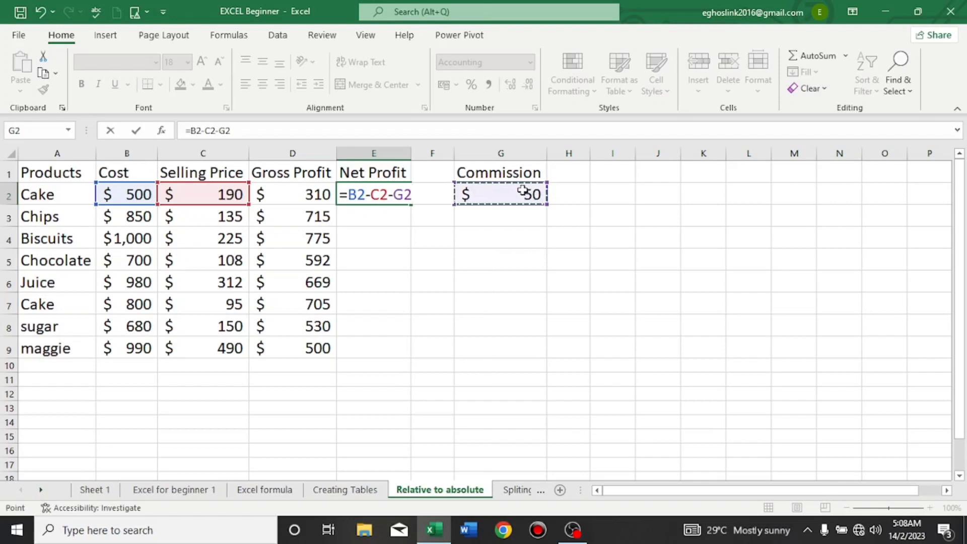
pyautogui.press('Return')
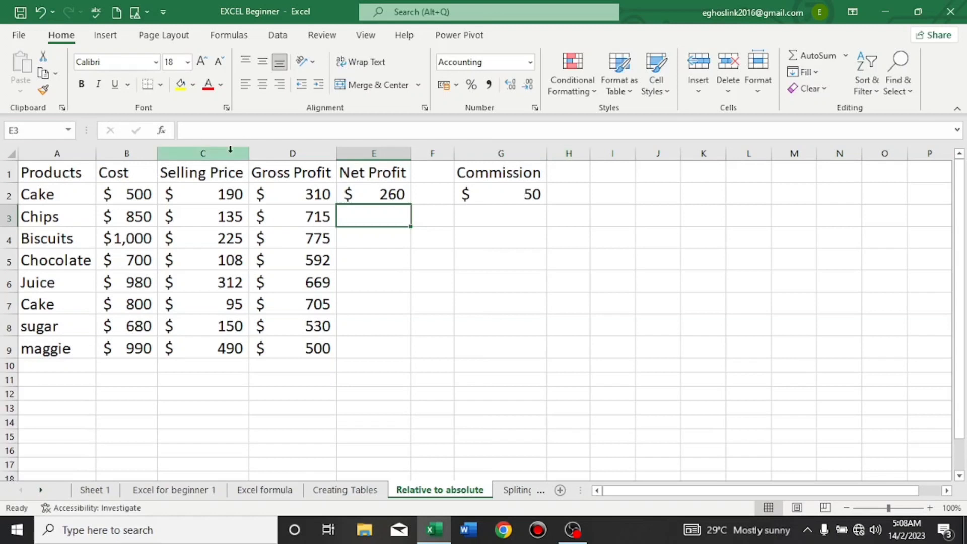
pyautogui.click(385, 194)
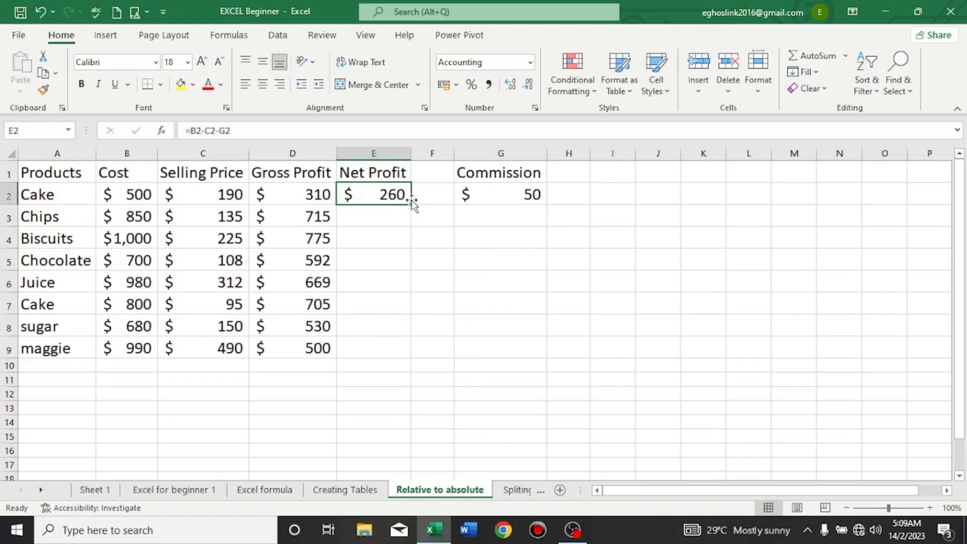
# Fill the Net Profit formula from E2 down to E9 and open the formula in E3 to inspect its references
pyautogui.doubleClick(412, 203)
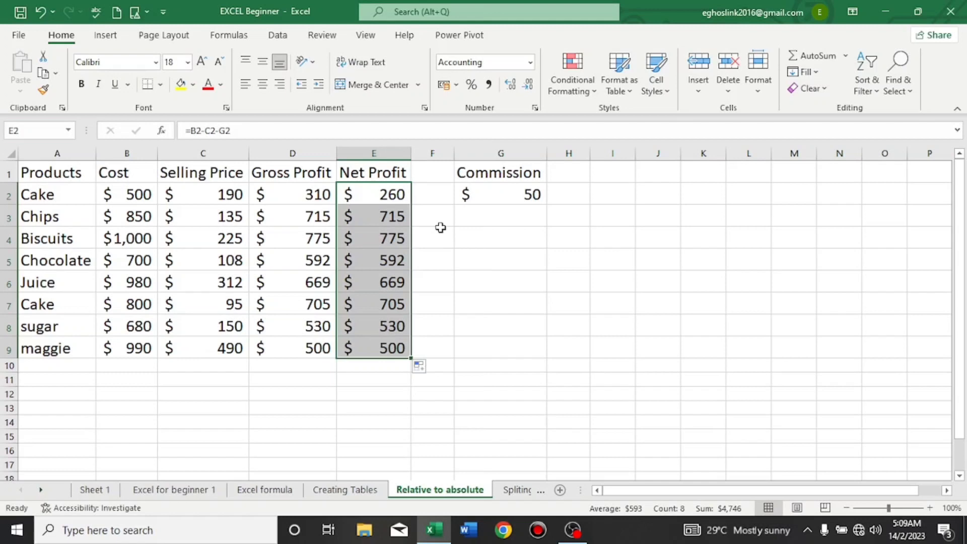
pyautogui.click(441, 228)
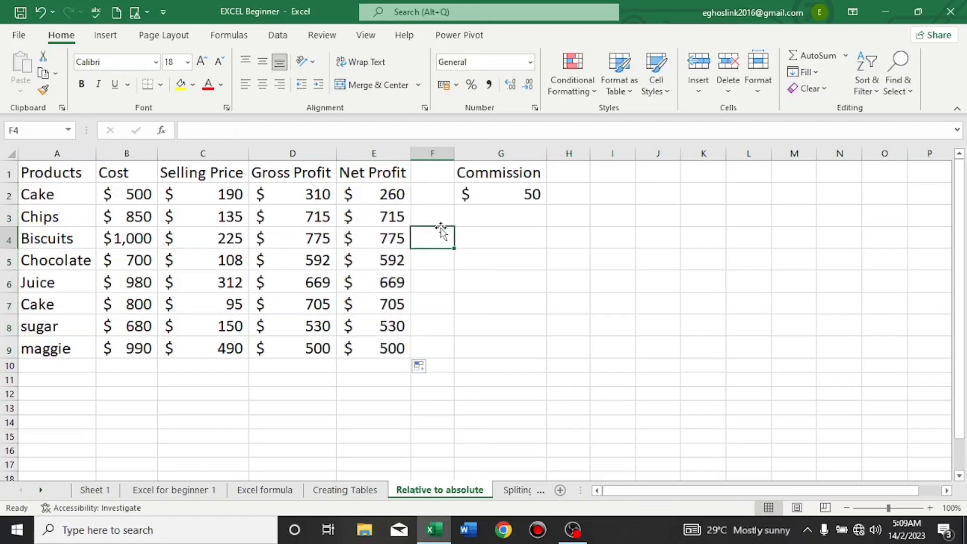
pyautogui.click(379, 211)
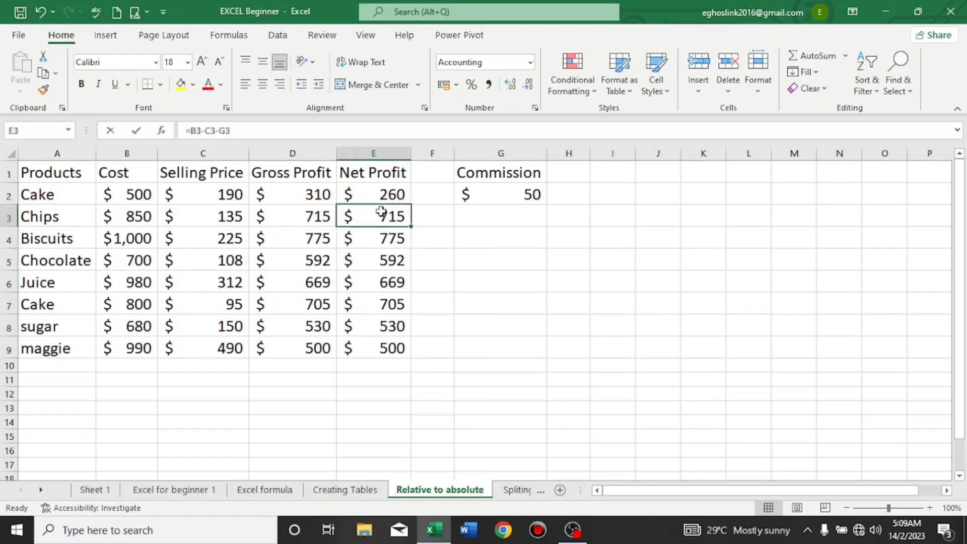
pyautogui.doubleClick(380, 214)
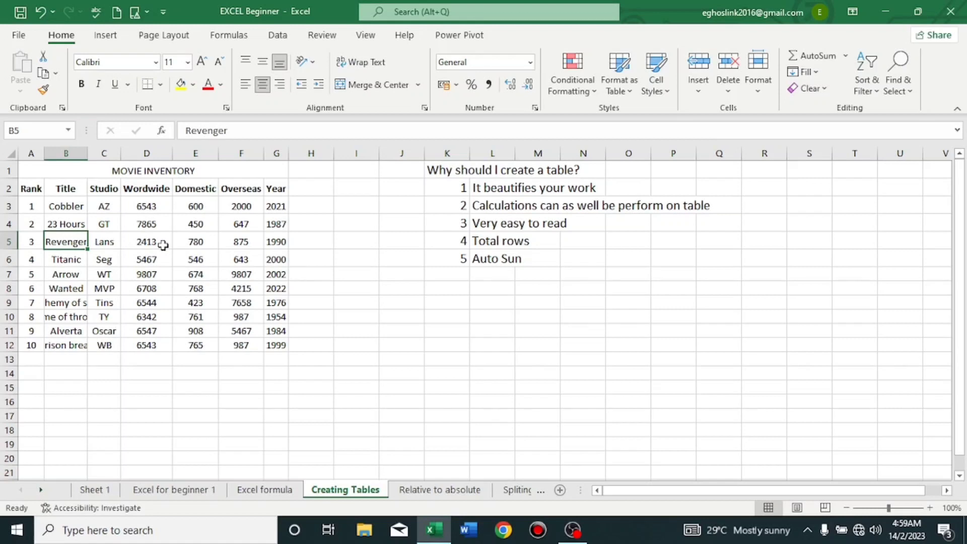
# On the Creating Tables sheet, try formatting A1:G12 as a table with headers in a blue light style, and undo it
pyautogui.click(353, 276)
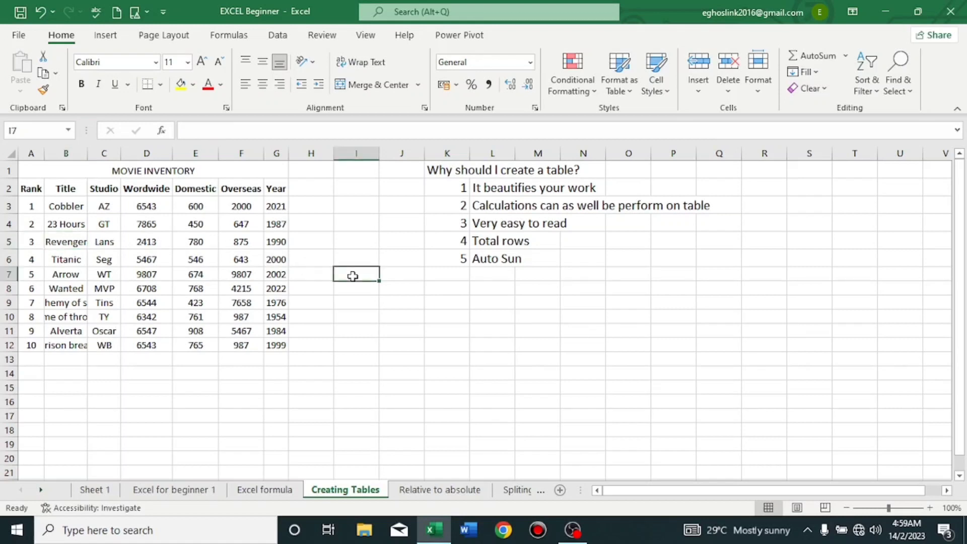
pyautogui.click(144, 261)
pyautogui.click(237, 317)
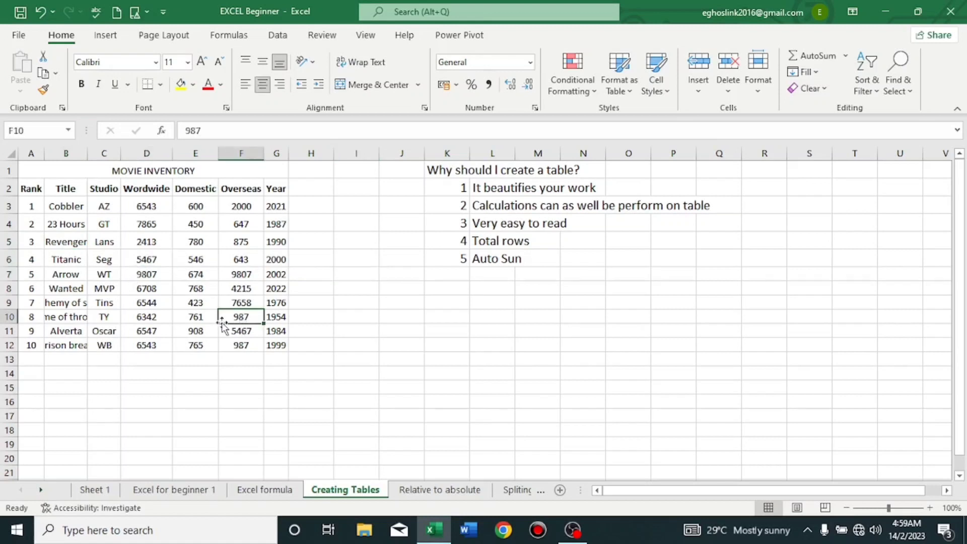
pyautogui.click(145, 261)
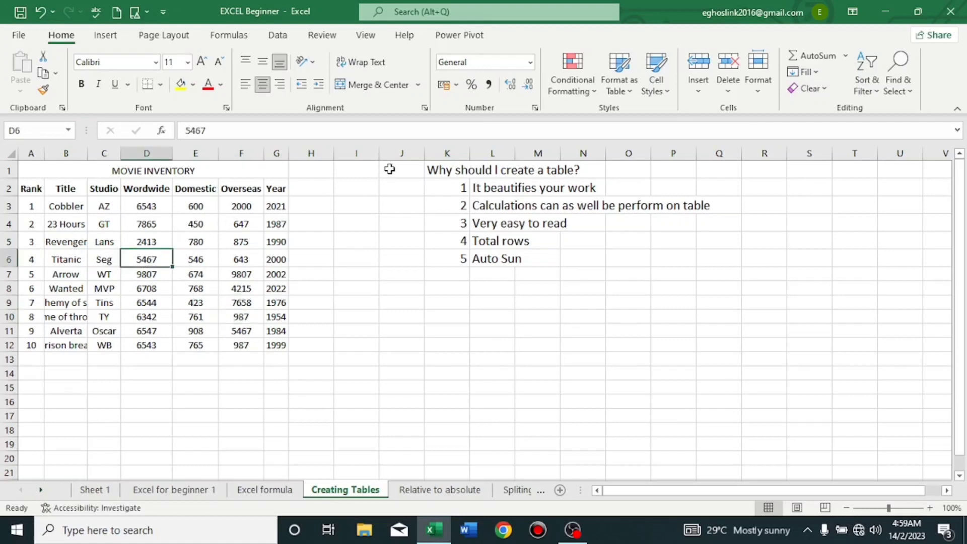
pyautogui.click(628, 82)
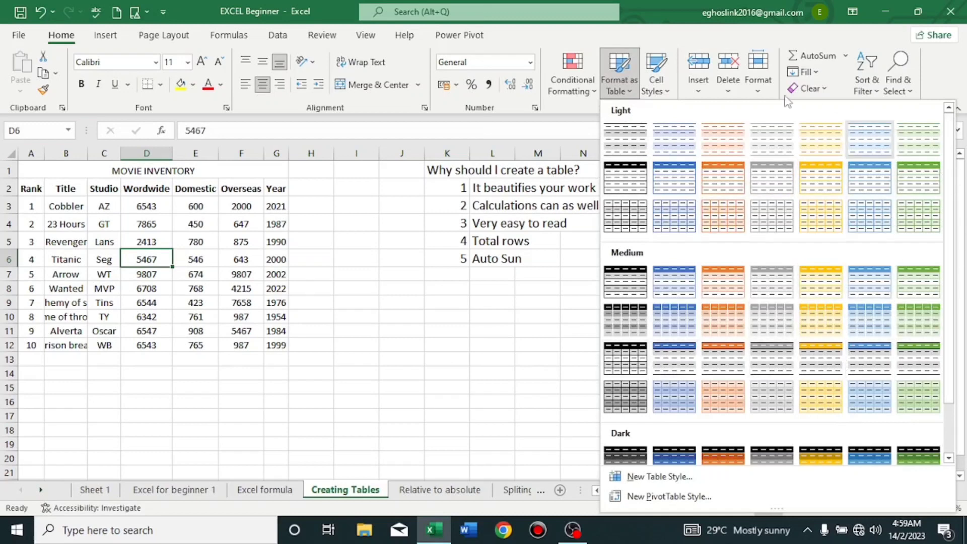
pyautogui.click(671, 172)
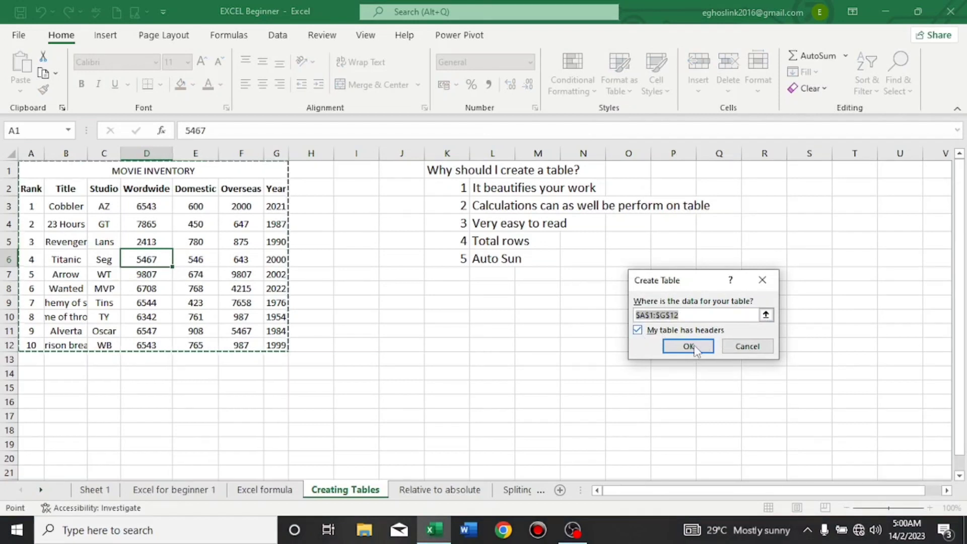
pyautogui.press('Return')
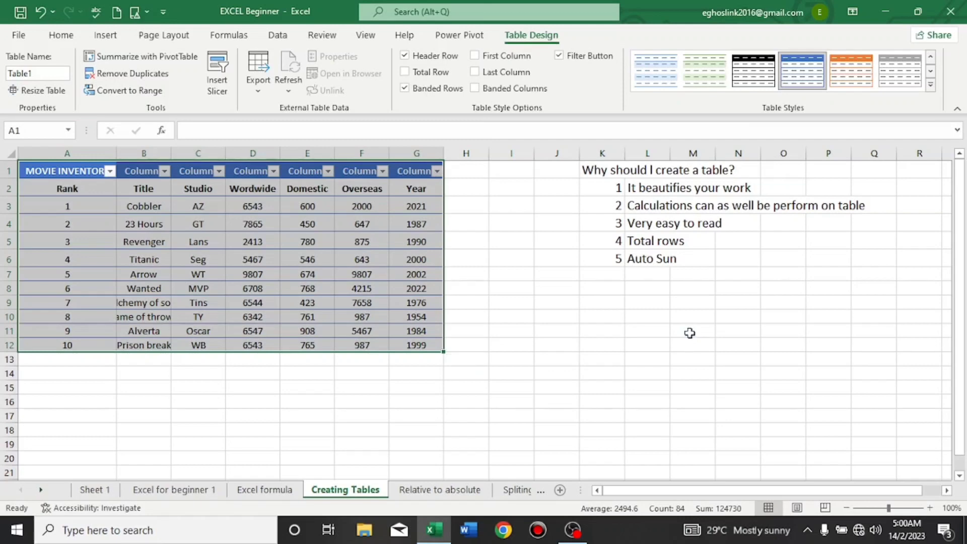
pyautogui.hotkey('ctrl', 'z')
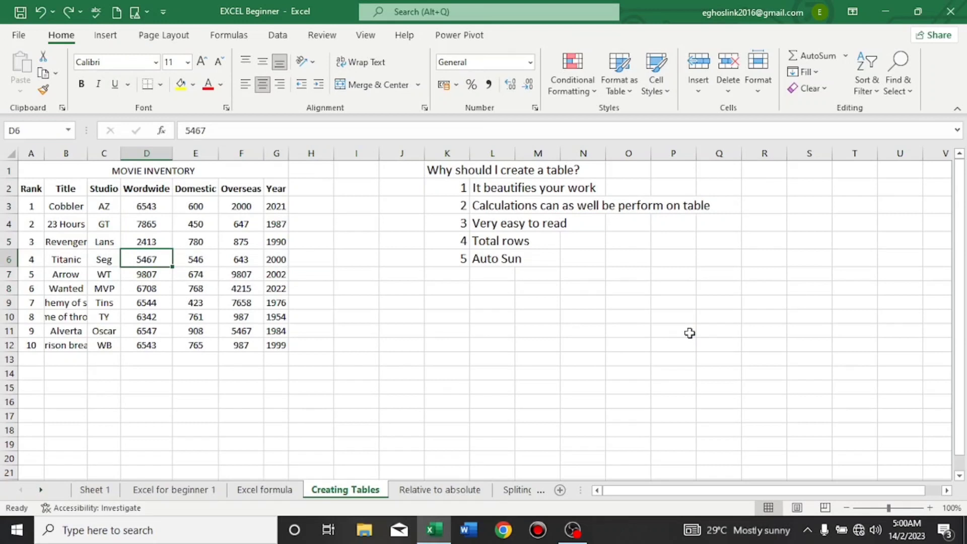
# Create a table with headers from the movie inventory range A1:G12 and extend it by one column to H
pyautogui.hotkey('ctrl', 't')
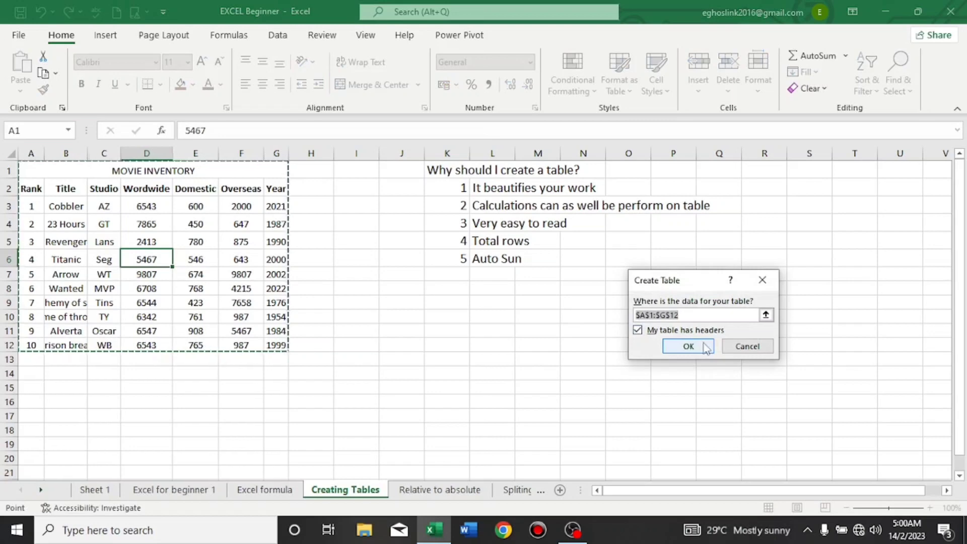
pyautogui.click(704, 346)
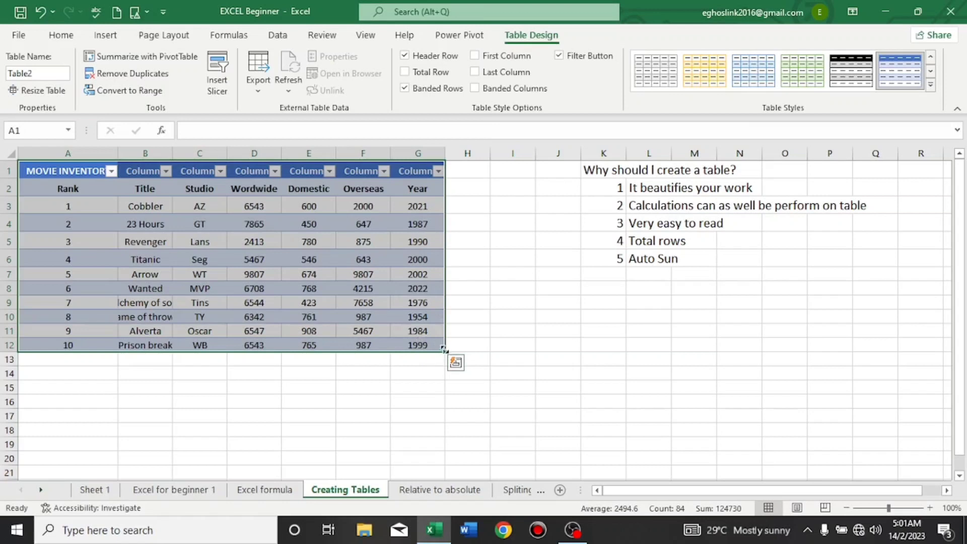
pyautogui.moveTo(444, 348); pyautogui.dragTo(506, 380)
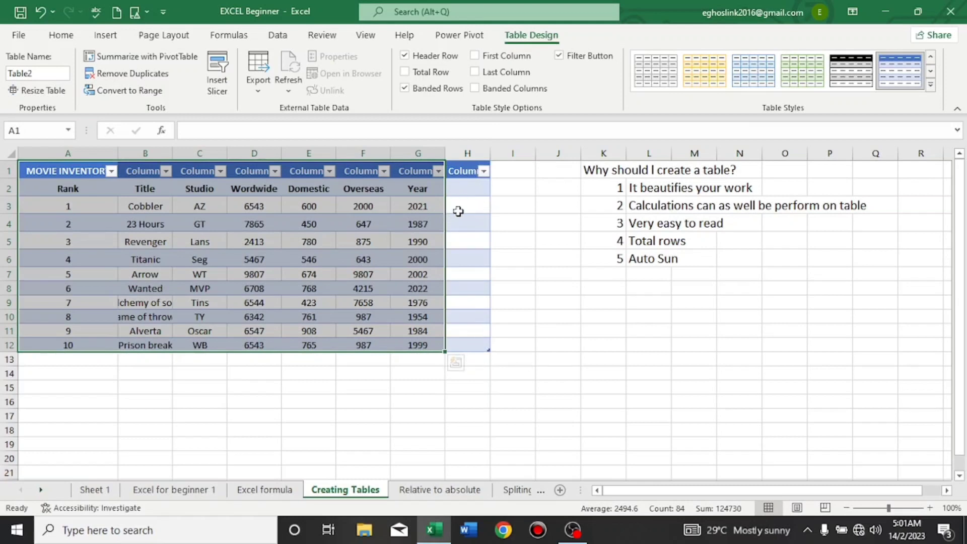
# In H3, sum the first movie's Domestic and Overseas values with =SUM(Table2[@[Column4]:[Column5]])
pyautogui.click(461, 205)
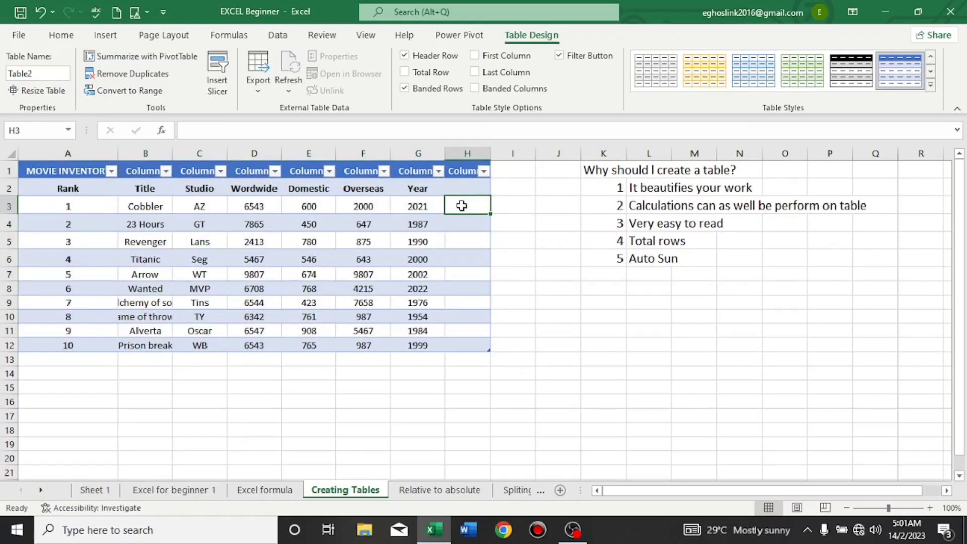
pyautogui.write('=')
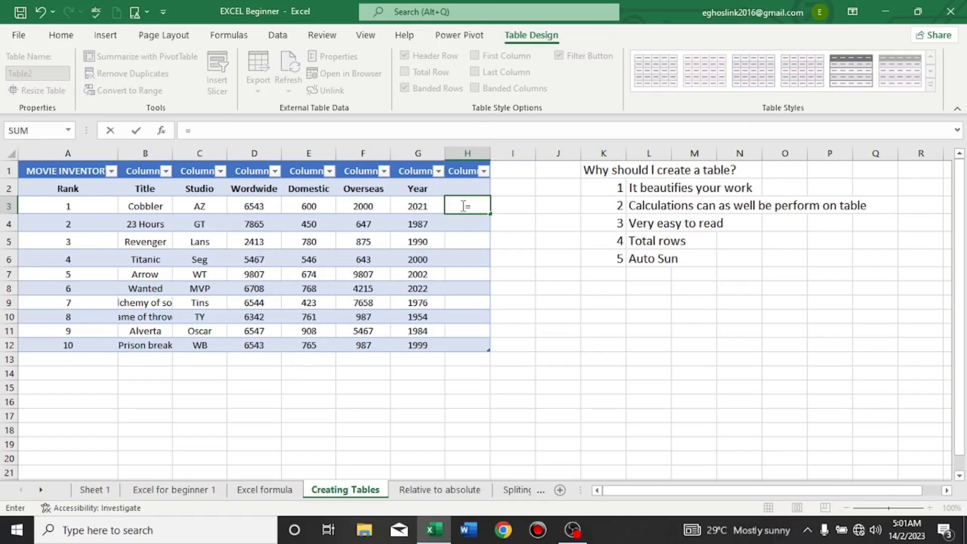
pyautogui.write('s')
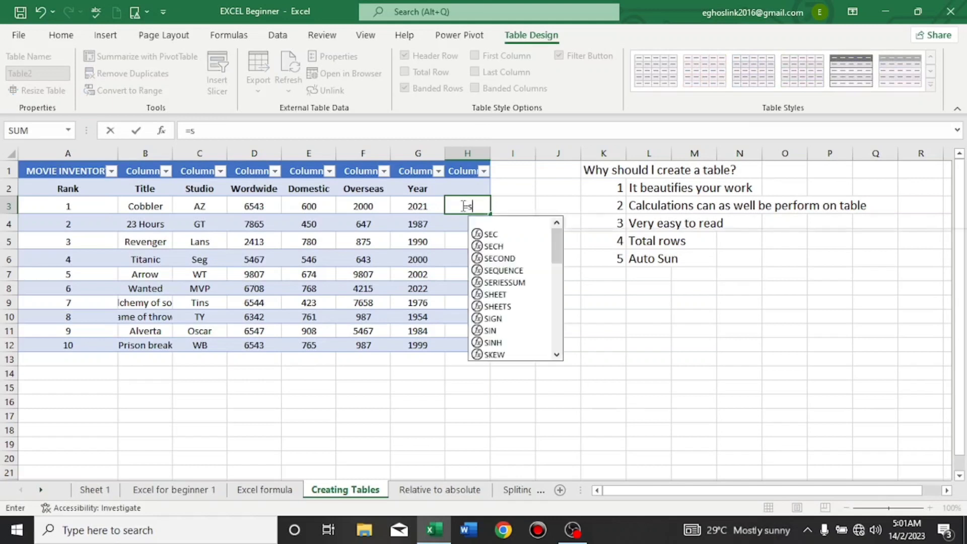
pyautogui.write('u')
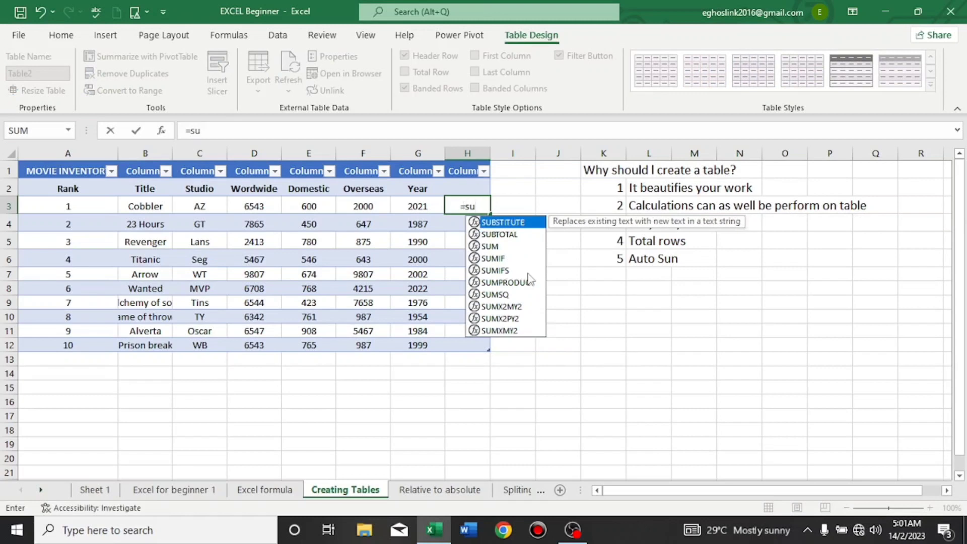
pyautogui.doubleClick(509, 246)
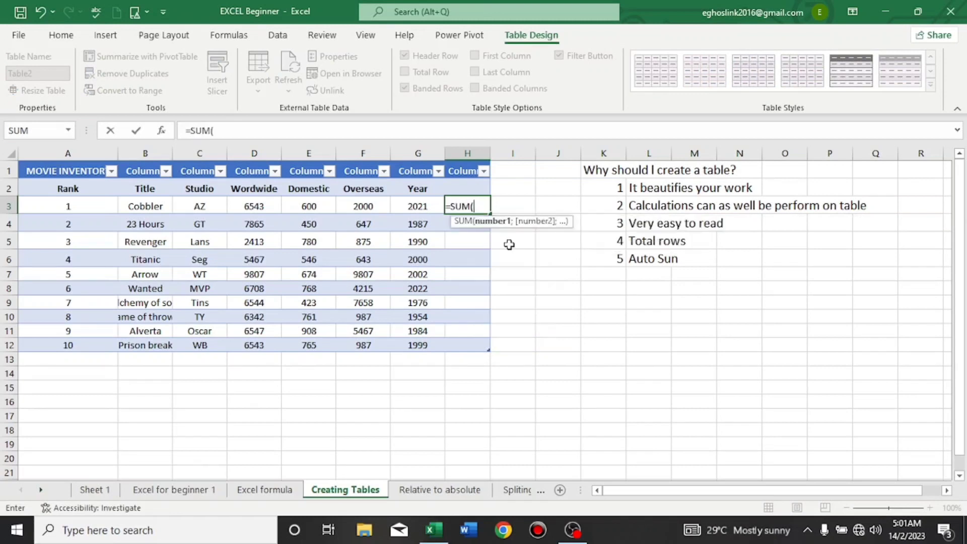
pyautogui.click(308, 210)
pyautogui.moveTo(308, 208); pyautogui.dragTo(389, 208)
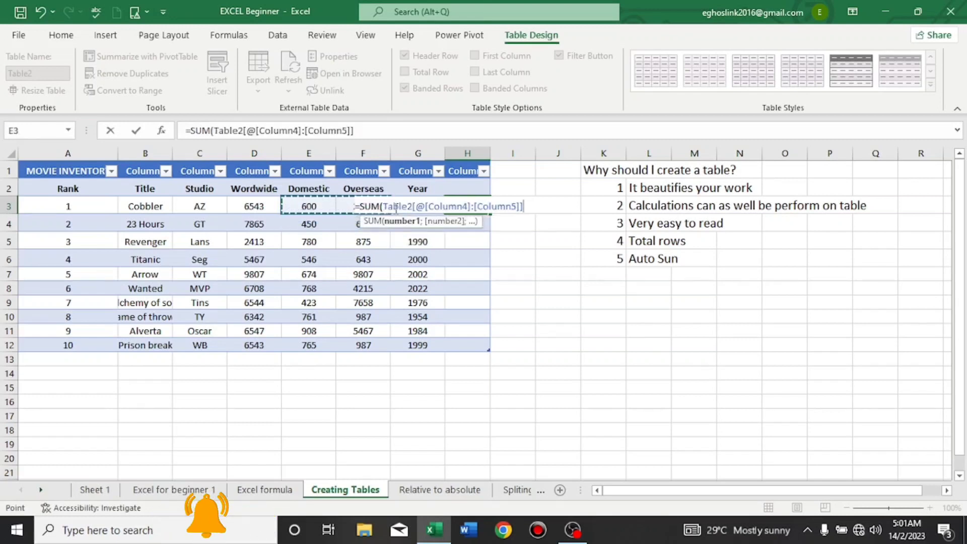
pyautogui.press('Return')
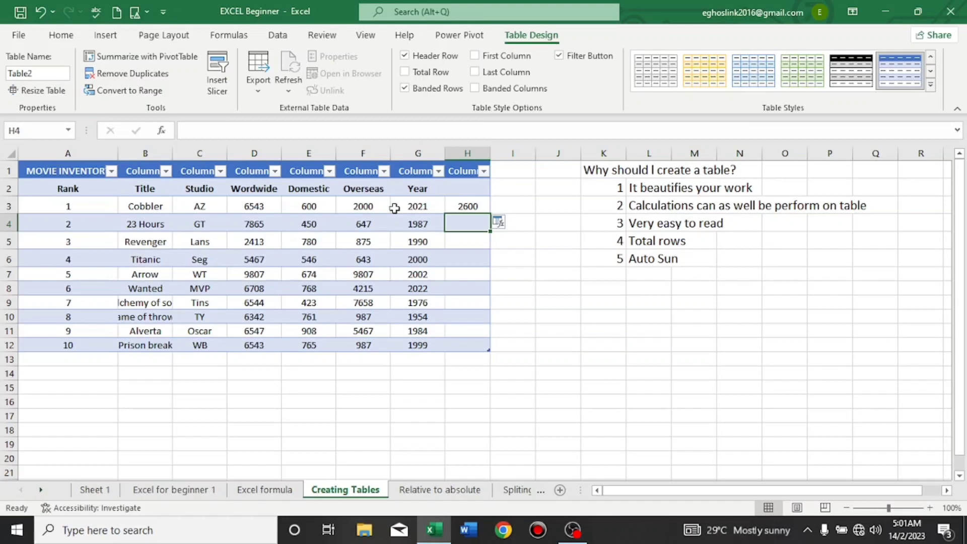
# Fill the Domestic plus Overseas sum from H3 down to H12 for all remaining movies
pyautogui.click(467, 201)
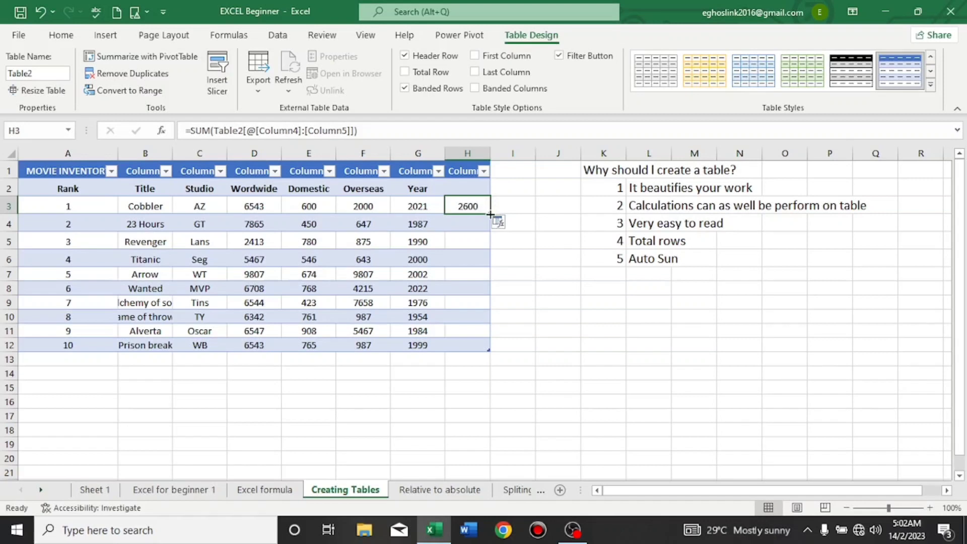
pyautogui.moveTo(489, 213); pyautogui.dragTo(491, 248)
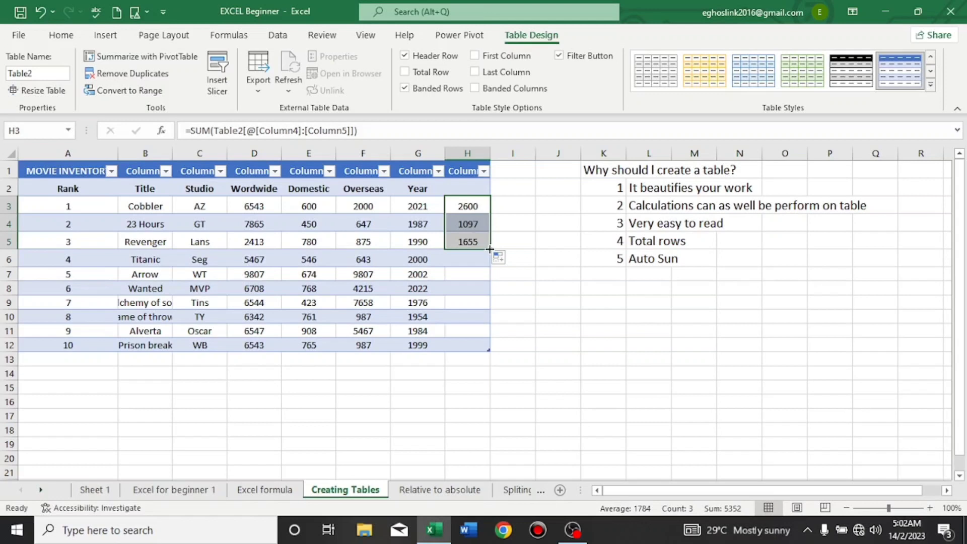
pyautogui.doubleClick(489, 249)
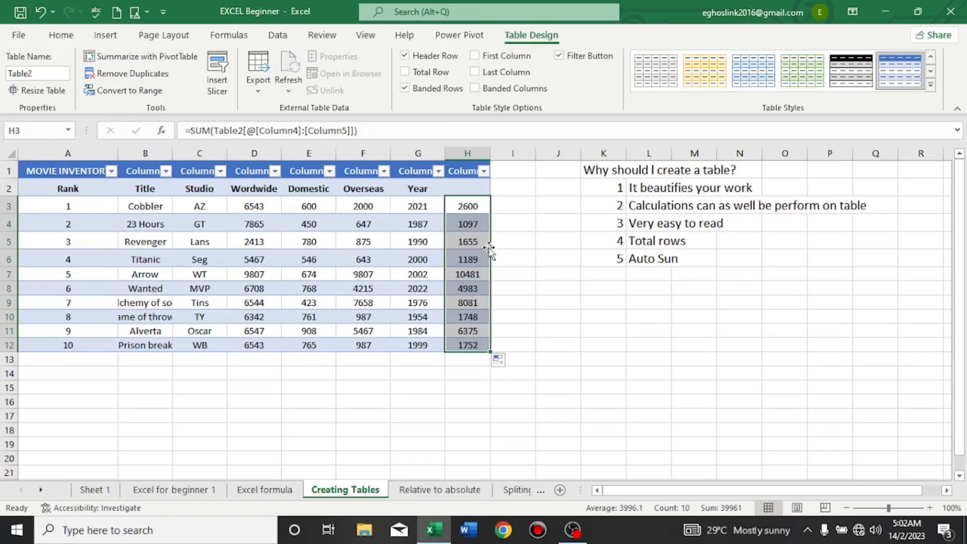
# Add a Total Row to the movie table and set the column H total in H13 to Average
pyautogui.click(462, 257)
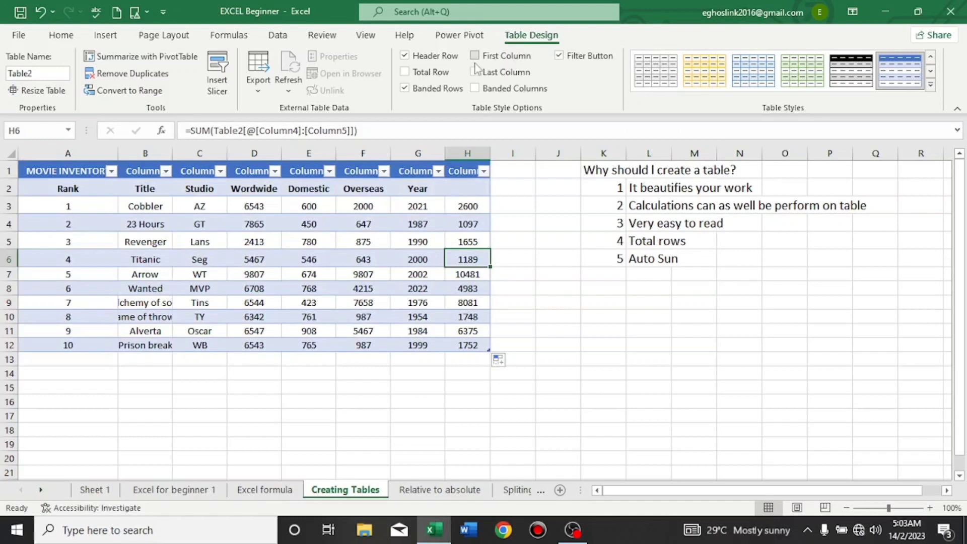
pyautogui.click(404, 73)
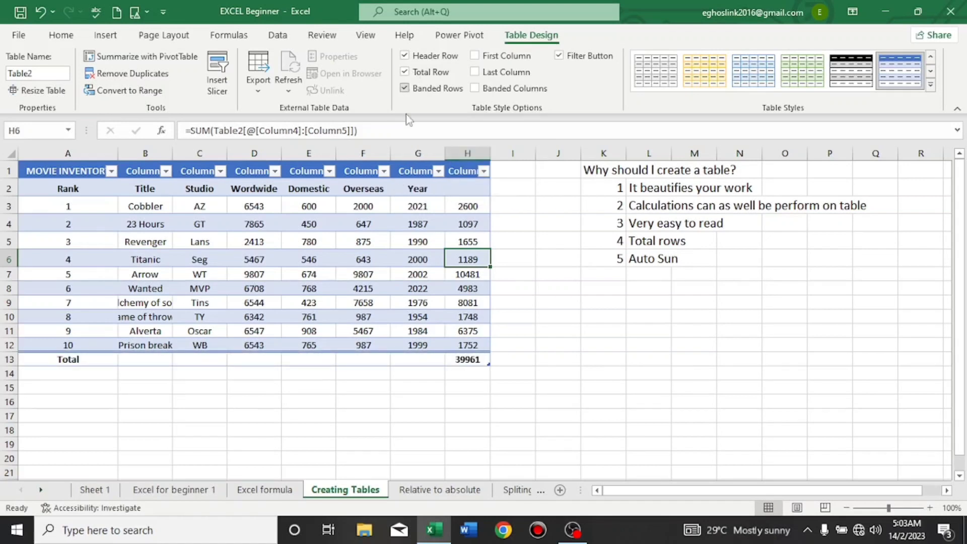
pyautogui.click(468, 357)
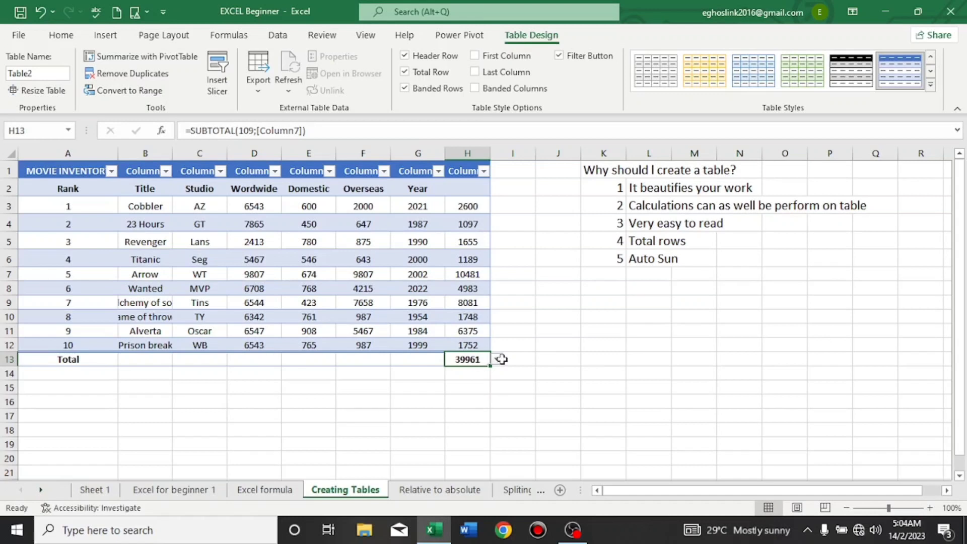
pyautogui.click(497, 359)
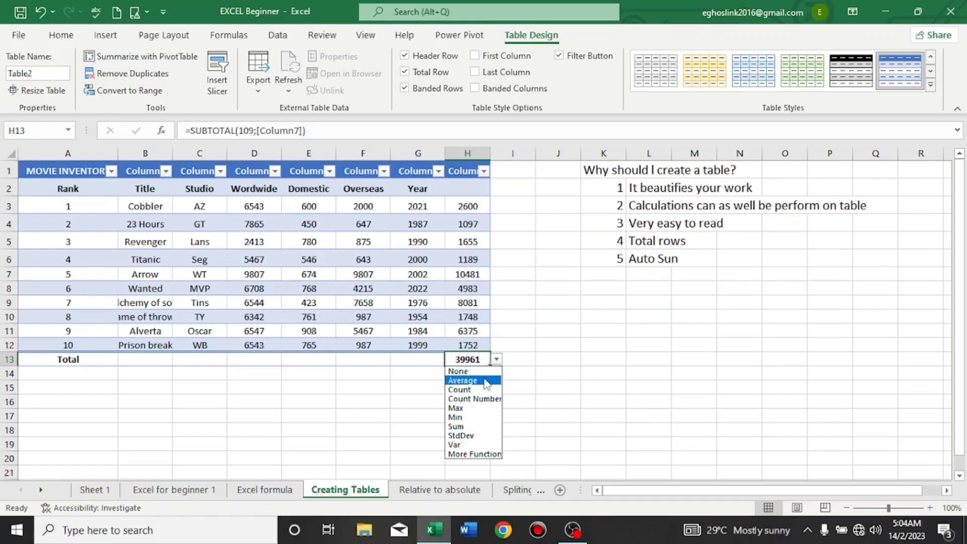
pyautogui.click(462, 381)
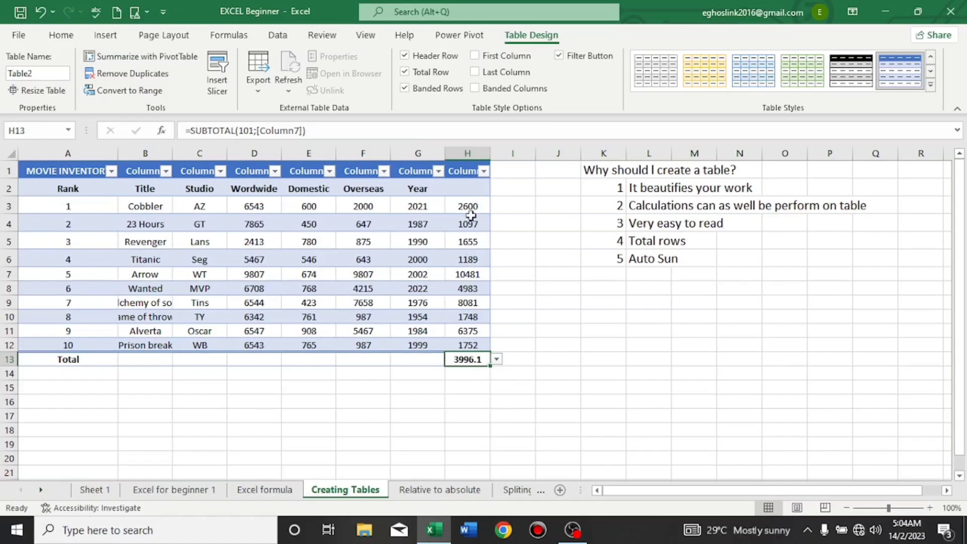
# Change the column H total in H13 to Count and review the other available summary functions
pyautogui.click(496, 359)
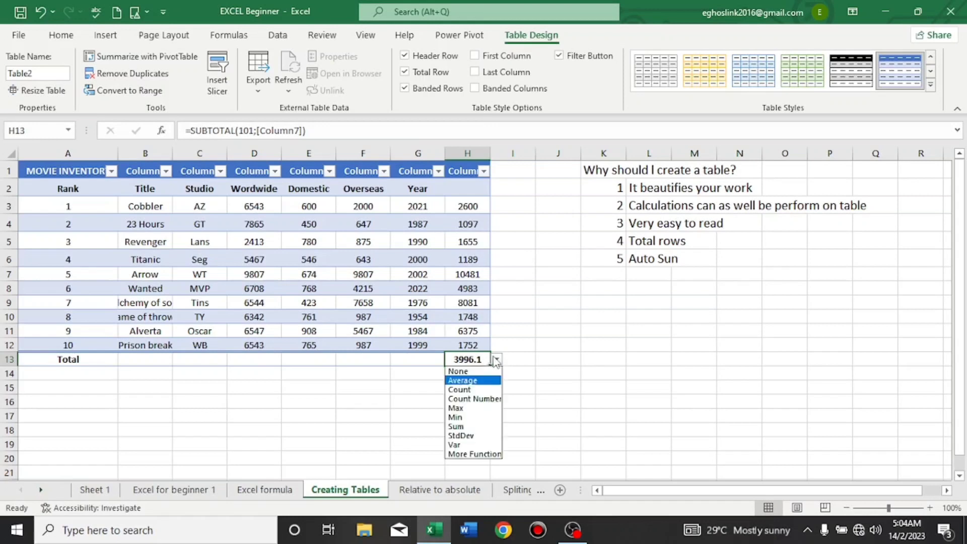
pyautogui.click(483, 390)
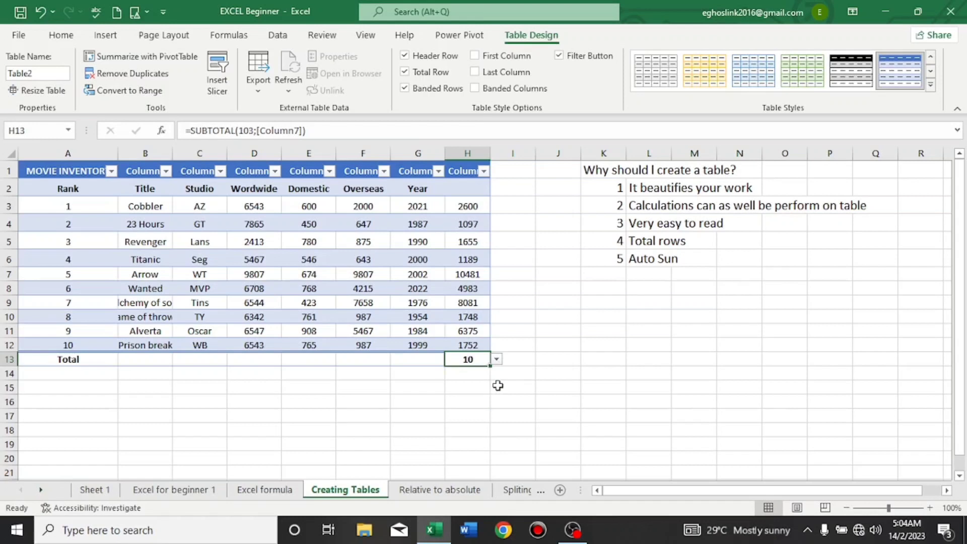
pyautogui.click(497, 359)
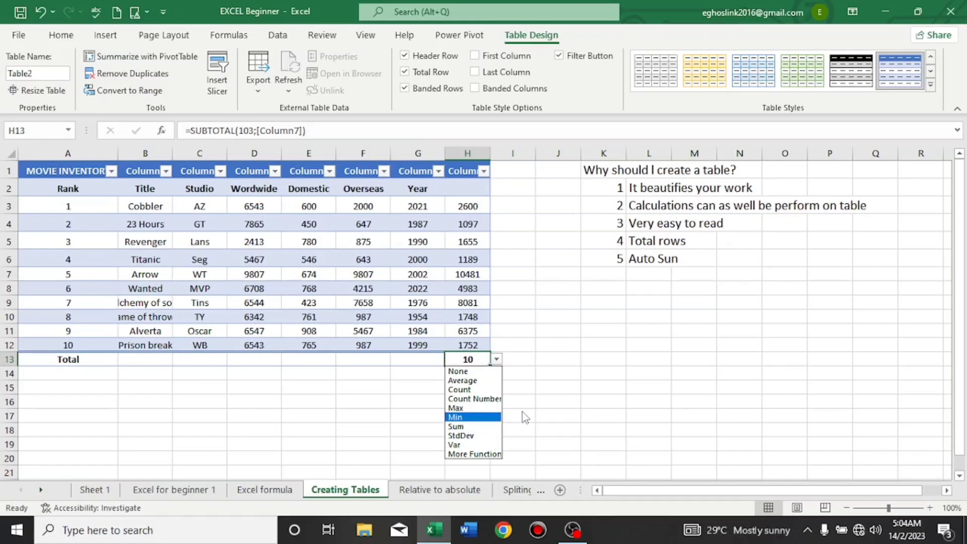
pyautogui.press('Escape')
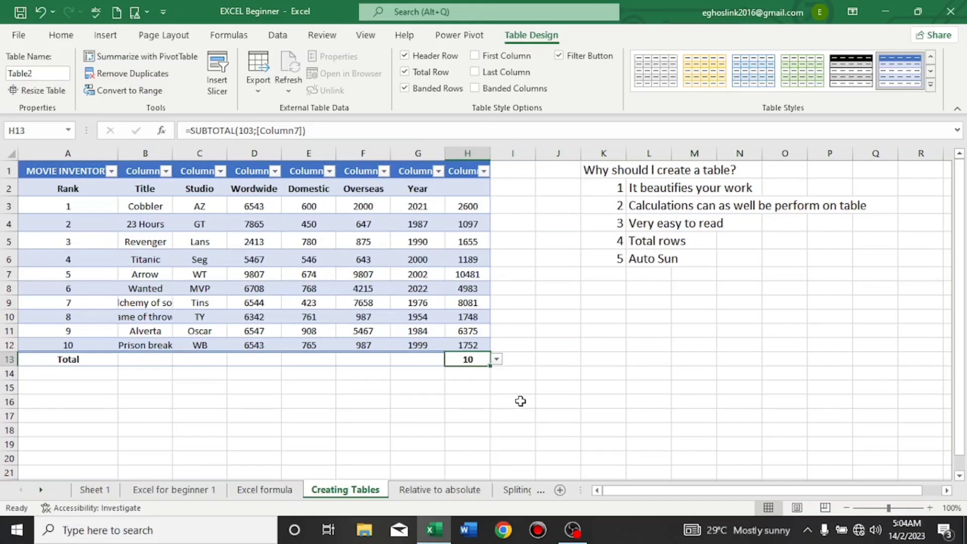
# On the Relative to absolute sheet, change the Net Profit formula in E2 to =B2-C2-$G$2 and fill it down to E9
pyautogui.click(466, 495)
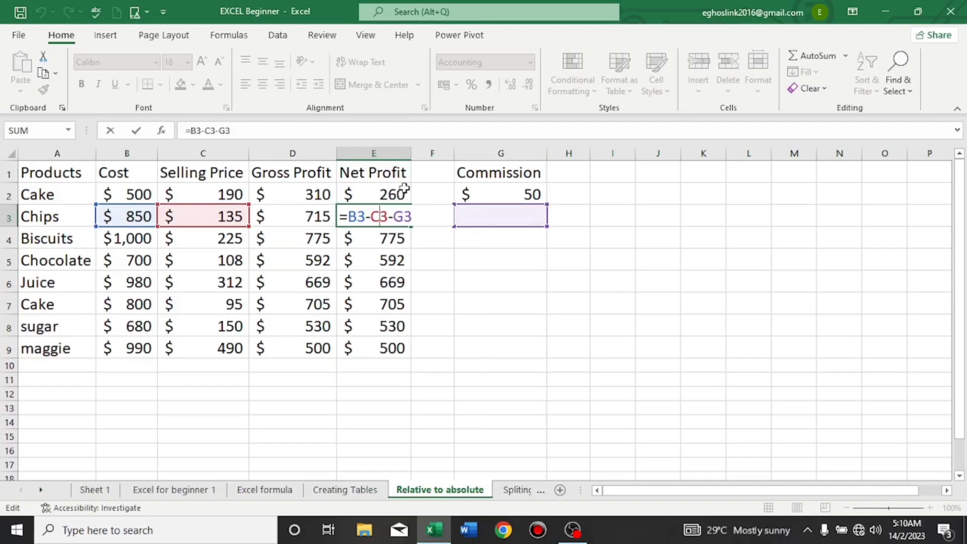
pyautogui.press('Return')
pyautogui.click(387, 195)
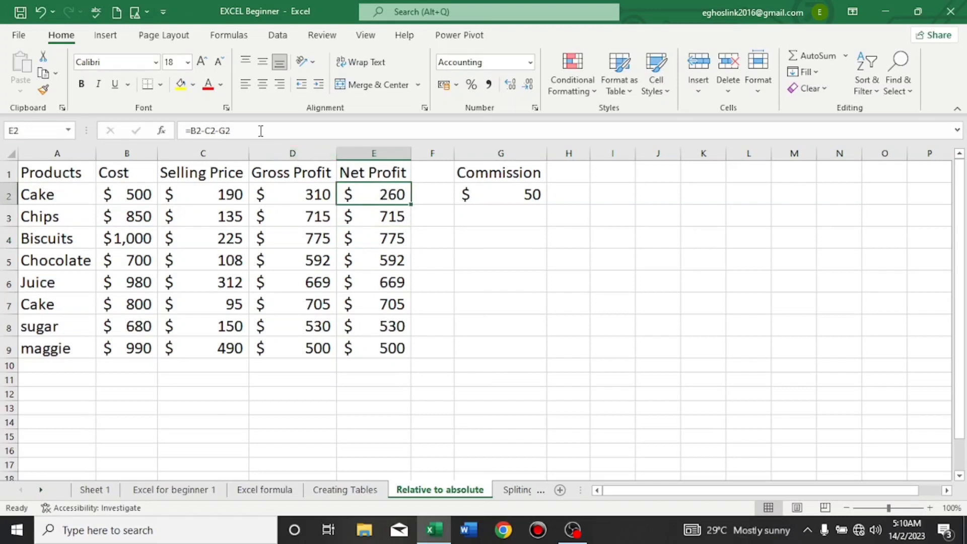
pyautogui.doubleClick(233, 131)
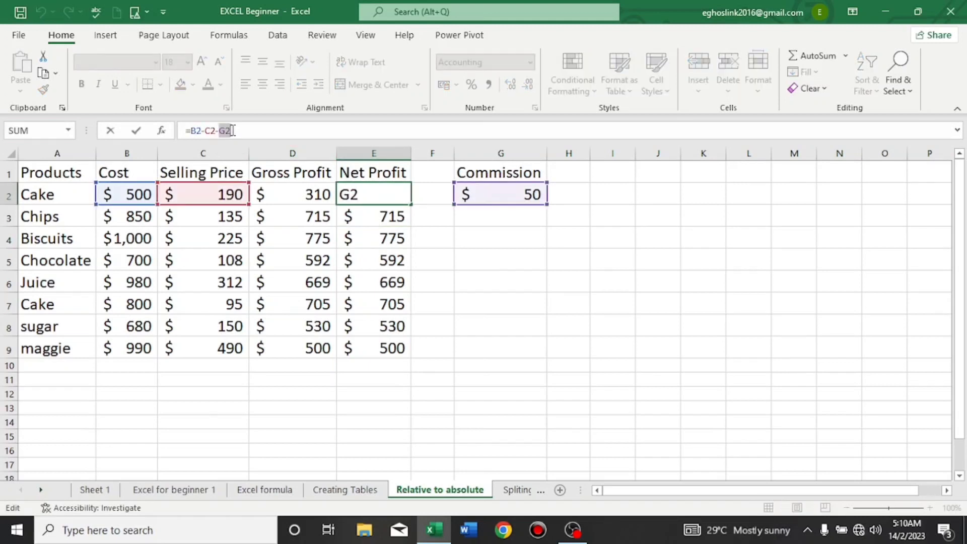
pyautogui.press('F4')
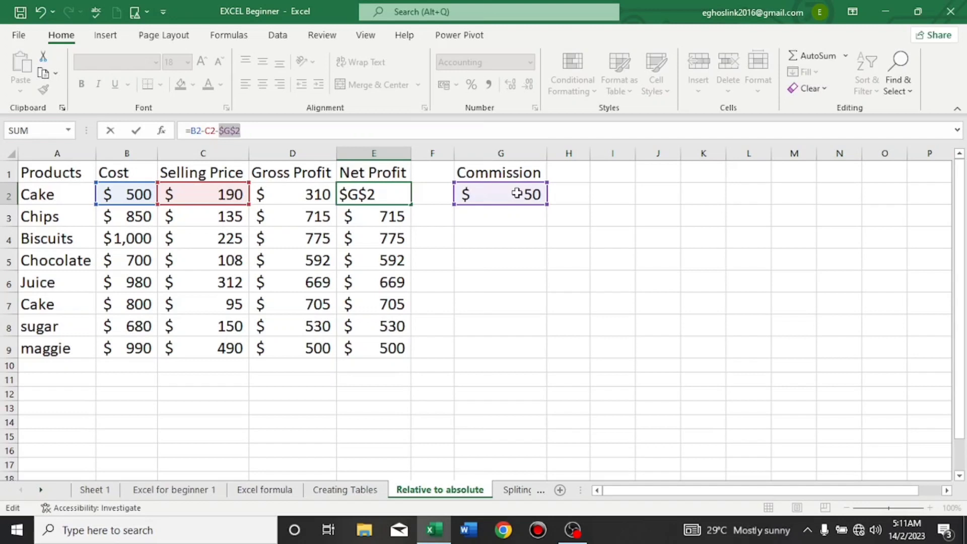
pyautogui.press('Return')
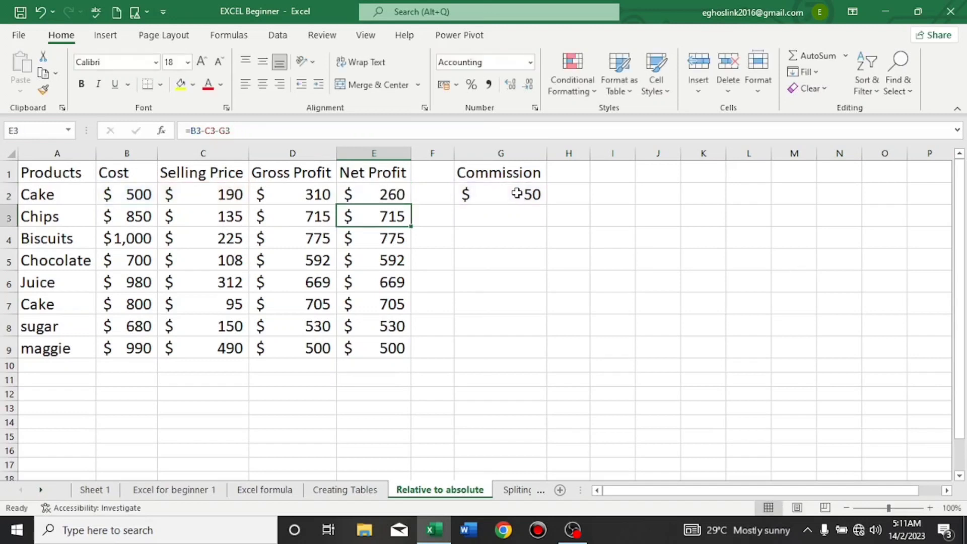
pyautogui.click(384, 195)
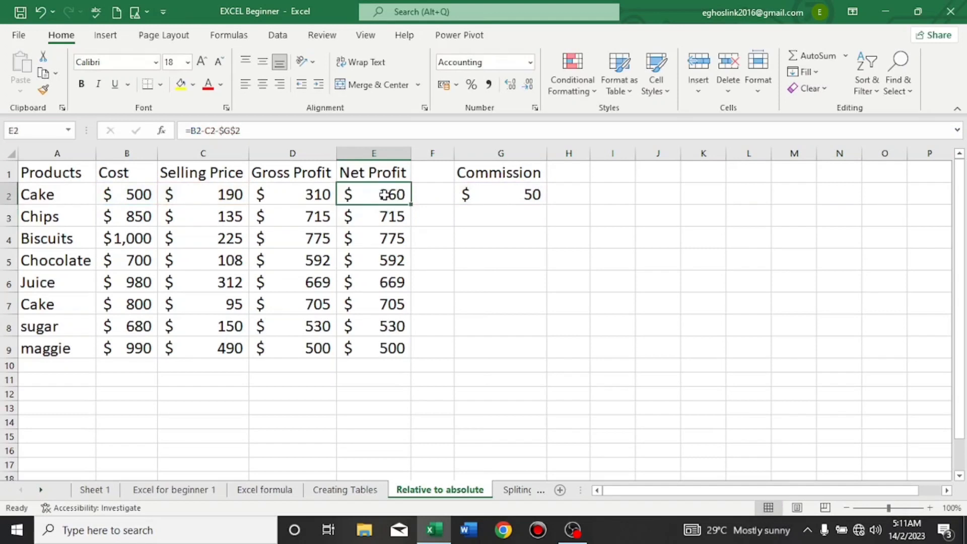
pyautogui.doubleClick(410, 206)
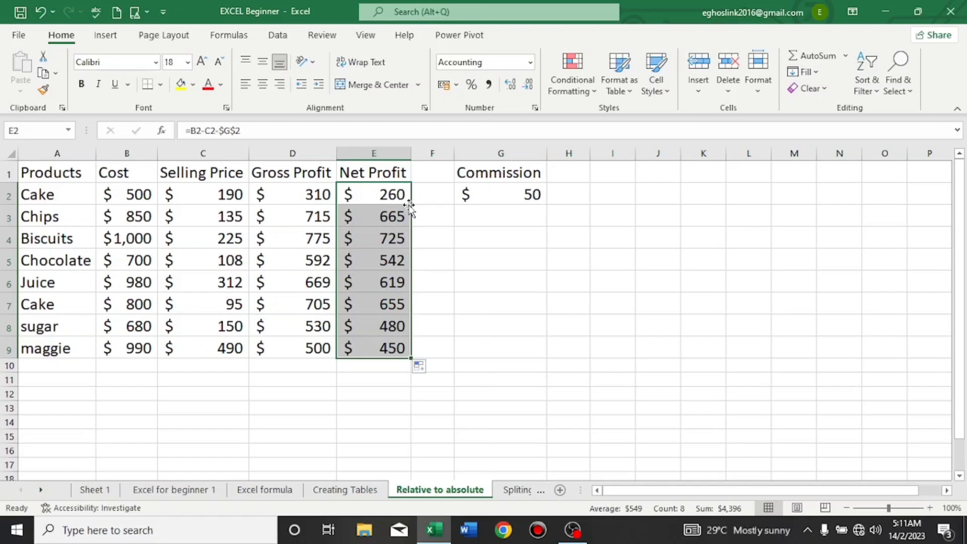
# On the Spliting of name sheet, start Text to Columns for the full names in A2:A9 as Delimited data and check the previewed rows
pyautogui.click(516, 490)
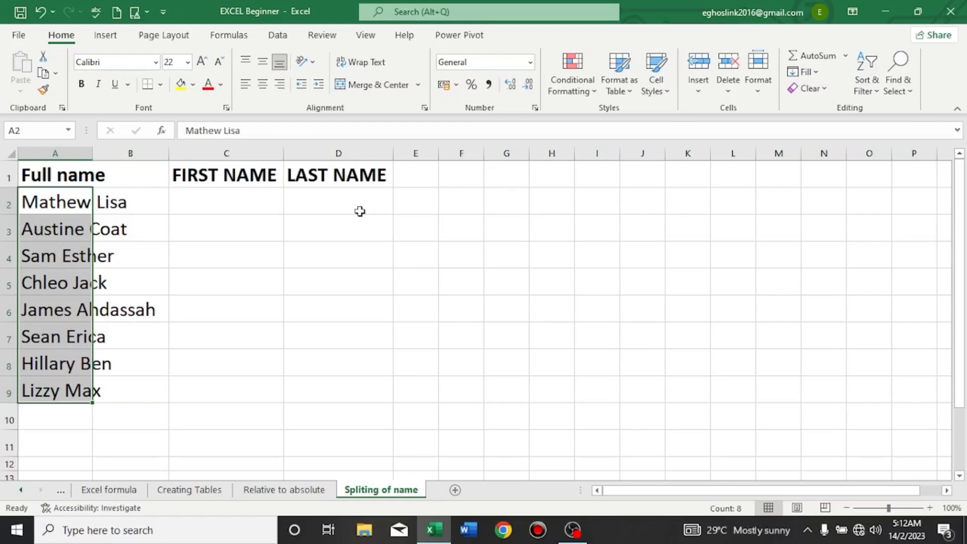
pyautogui.click(278, 36)
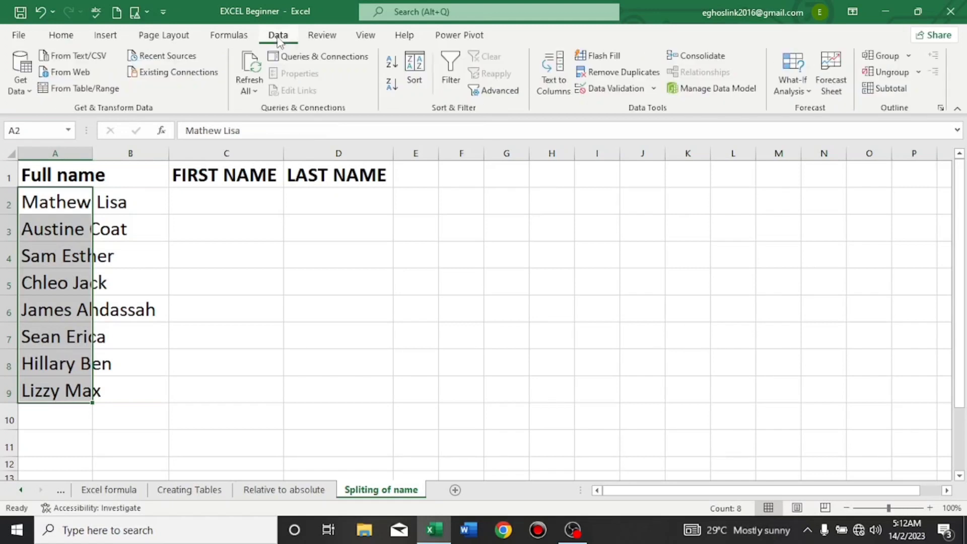
pyautogui.click(562, 89)
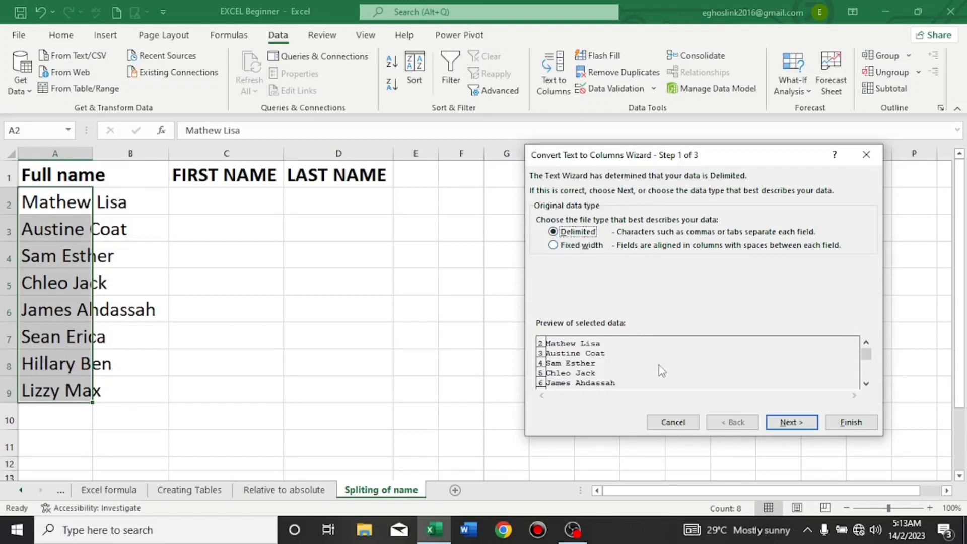
pyautogui.click(866, 384)
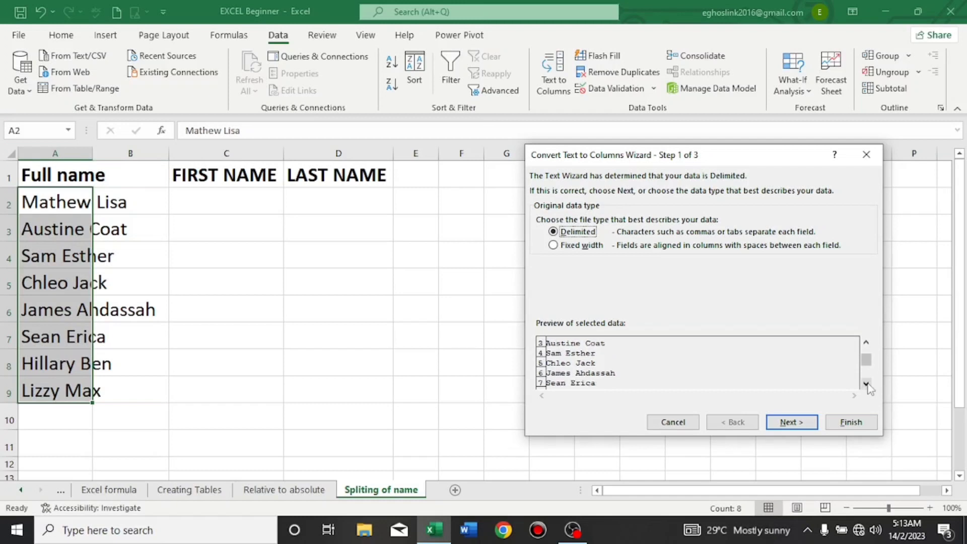
pyautogui.click(866, 384)
pyautogui.click(866, 384)
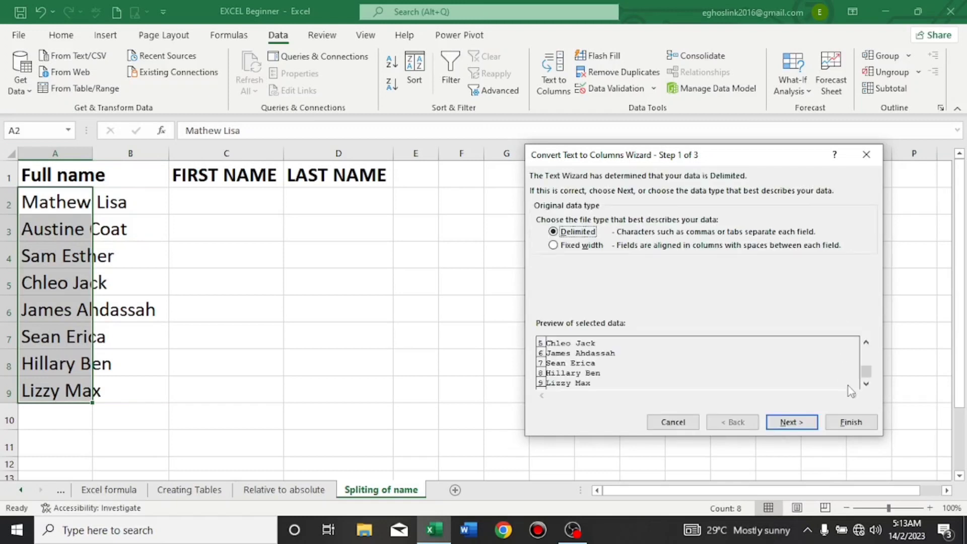
pyautogui.click(867, 344)
pyautogui.click(866, 344)
pyautogui.click(866, 344)
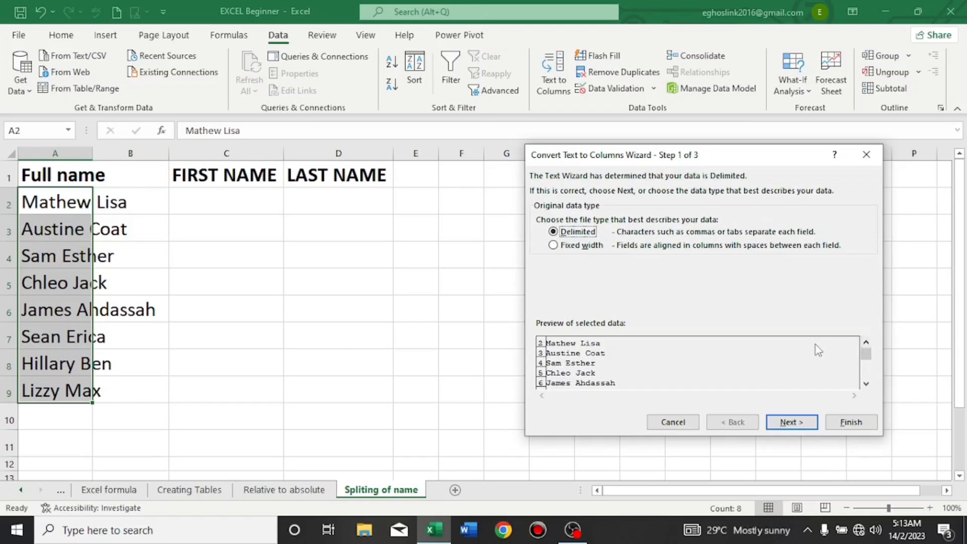
pyautogui.click(788, 426)
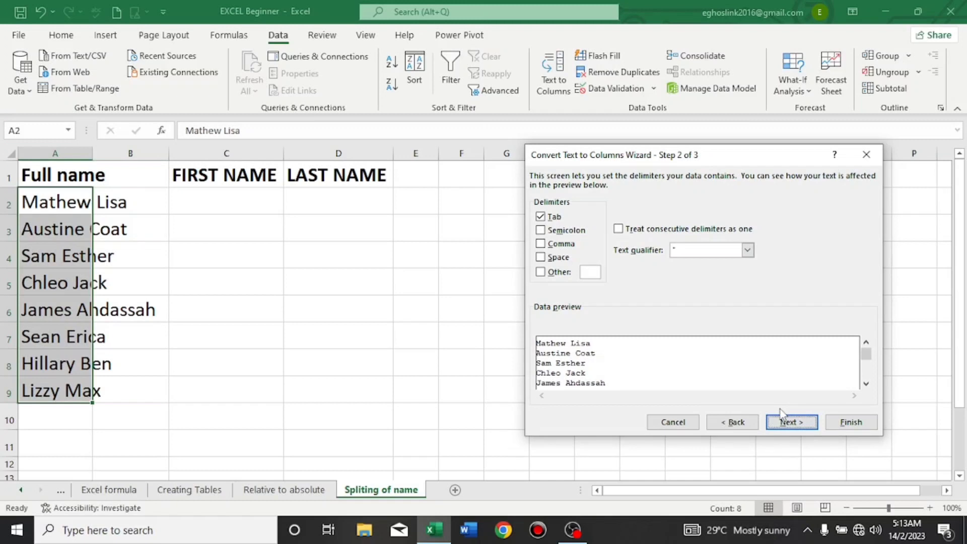
# Set Space as the only delimiter for the full names, with Tab turned off
pyautogui.click(545, 220)
pyautogui.click(540, 257)
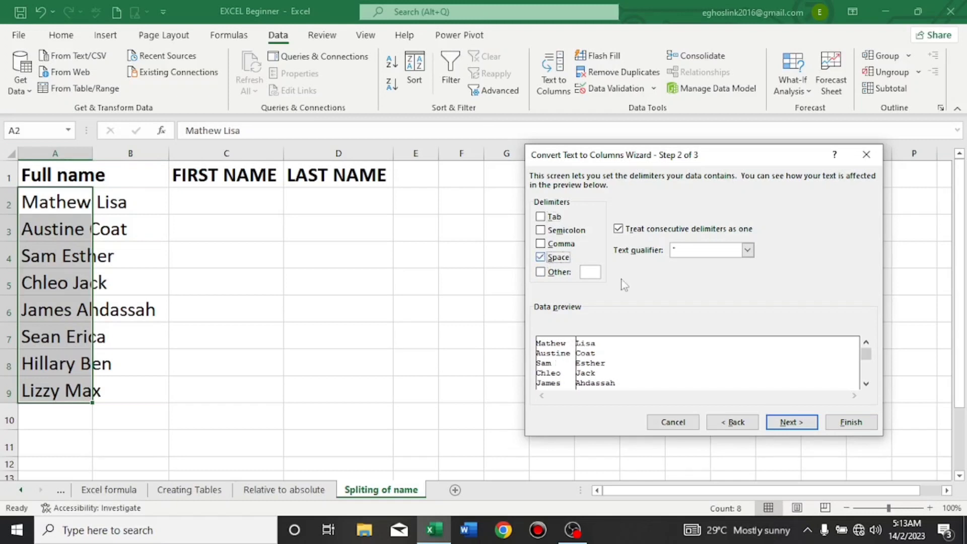
pyautogui.click(787, 425)
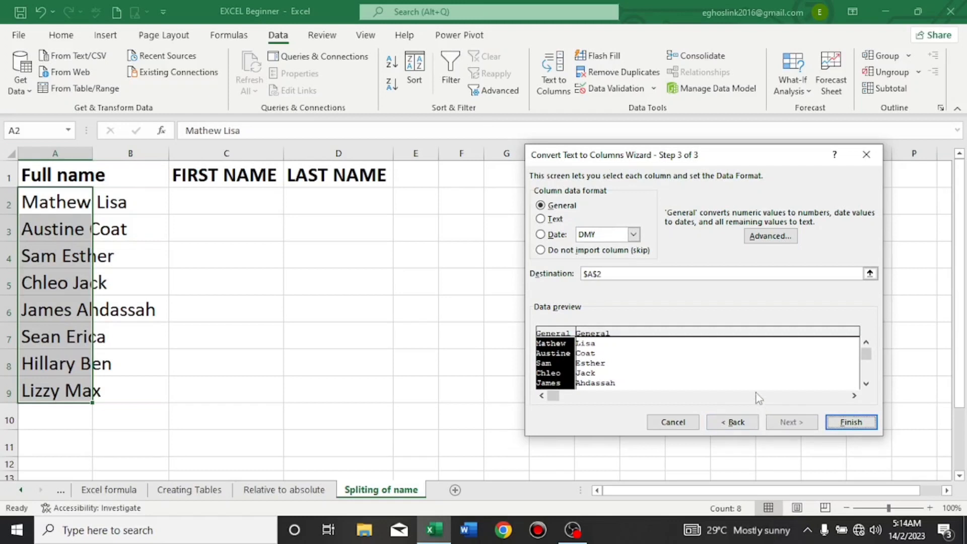
# Set the split's destination to =$C$2 and finish splitting the names into the FIRST NAME and LAST NAME columns
pyautogui.click(608, 273)
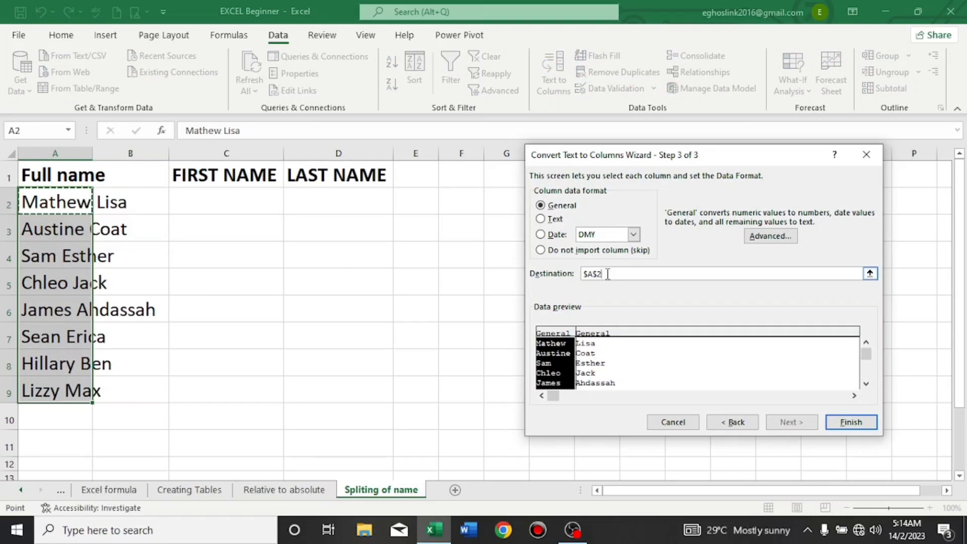
pyautogui.press('Right')
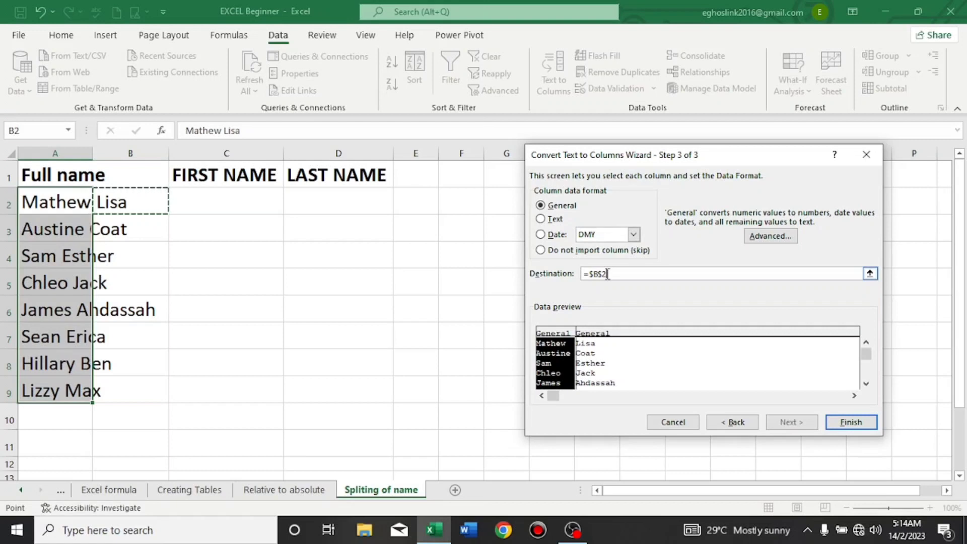
pyautogui.press('Right')
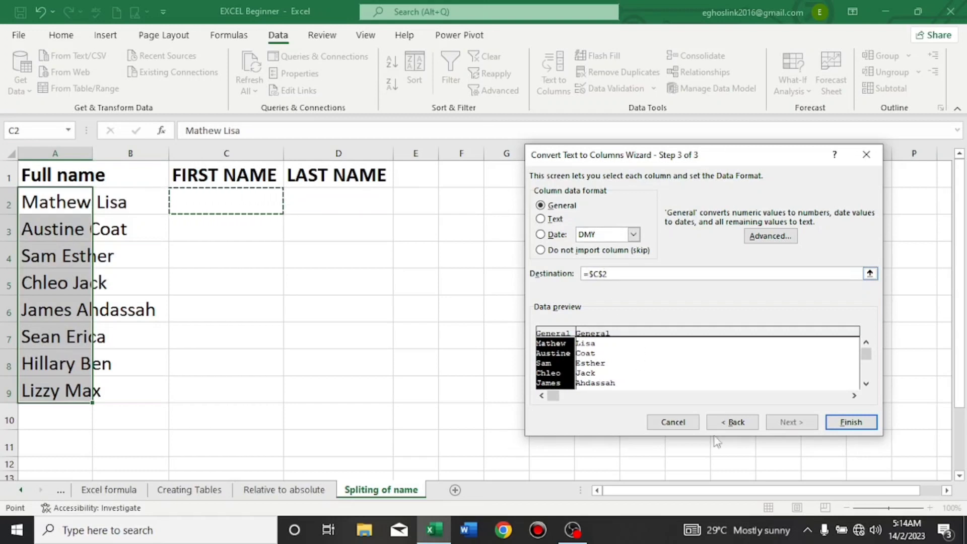
pyautogui.click(853, 423)
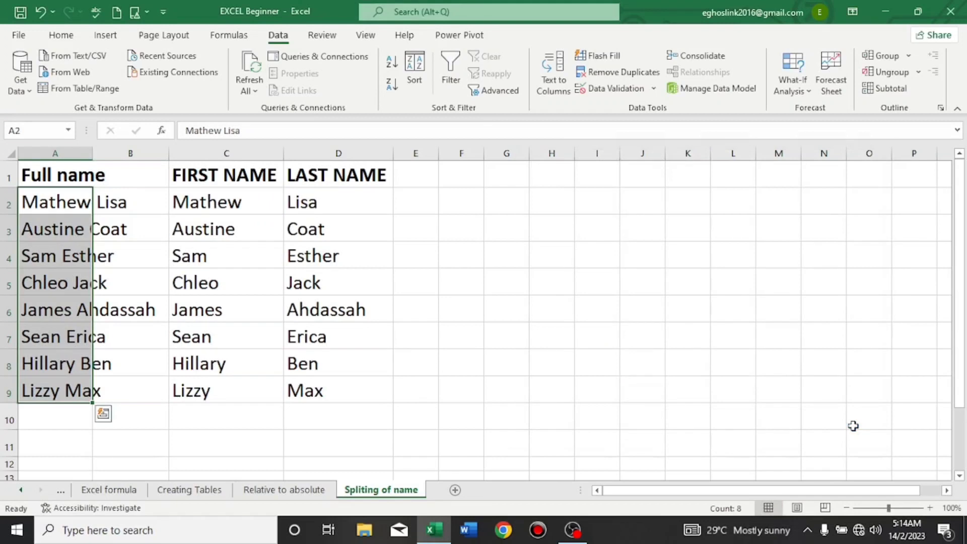